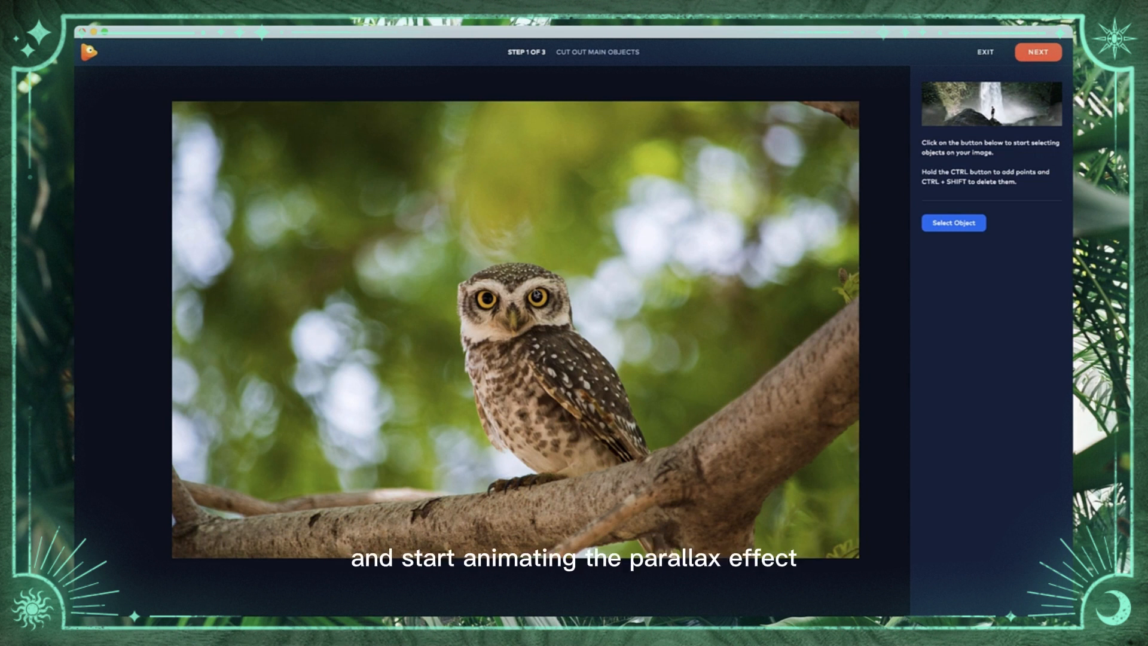
Start selecting a new object and outline the leafy twig at the upper end of the branch
left_click(956, 230)
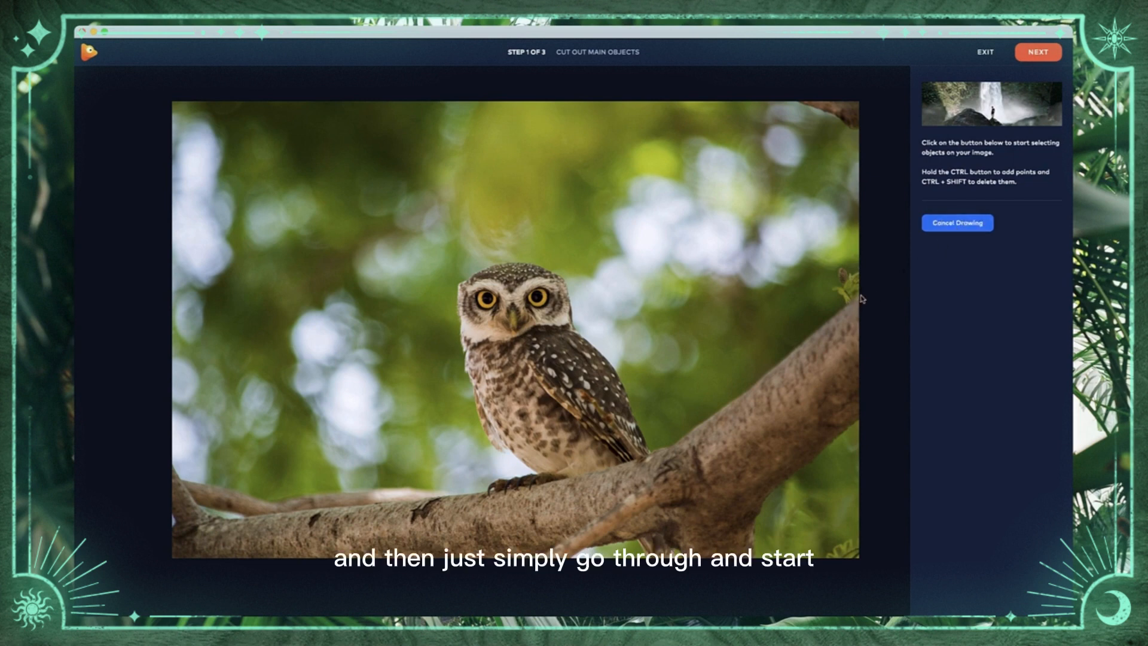
scroll(865, 275, "up", 3)
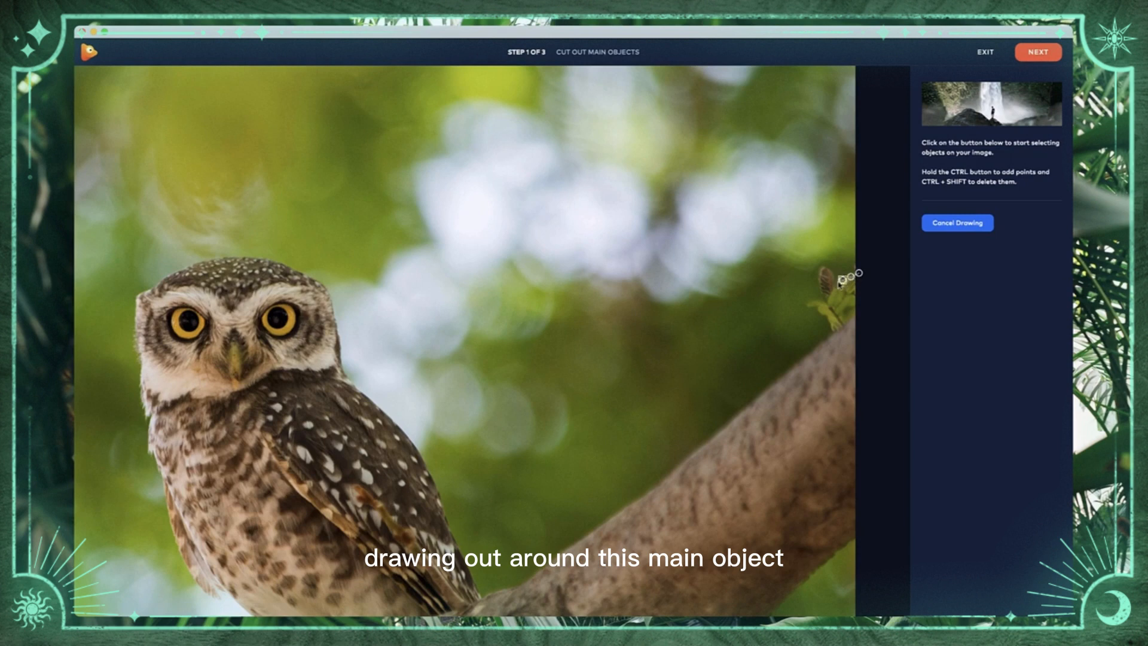
left_click(835, 286)
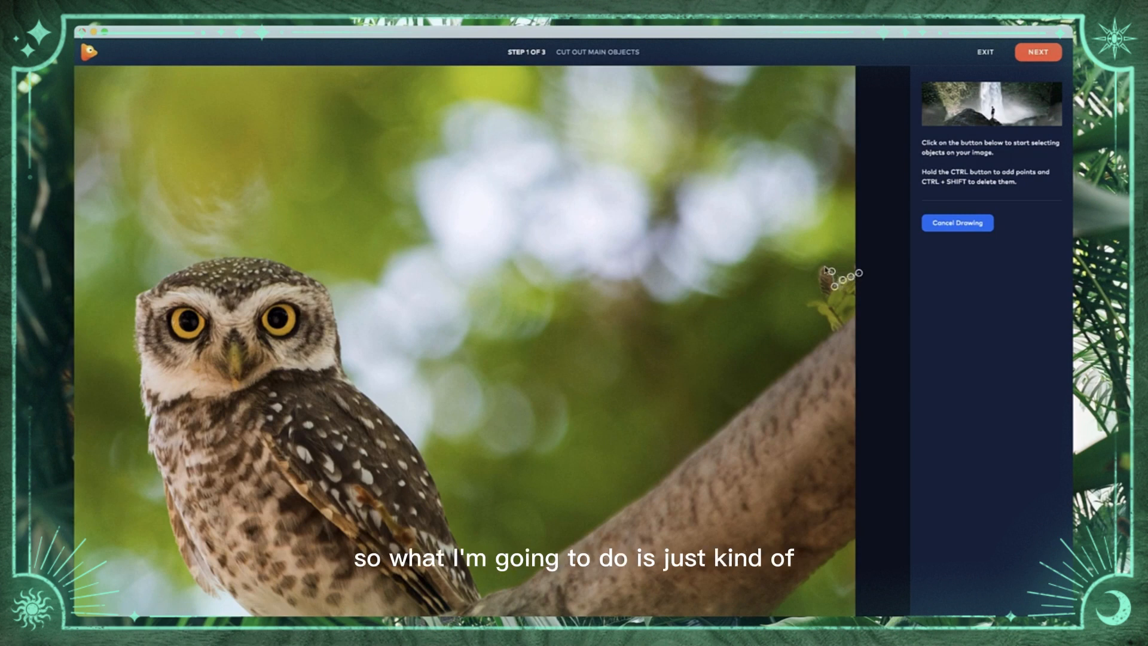
left_click(824, 267)
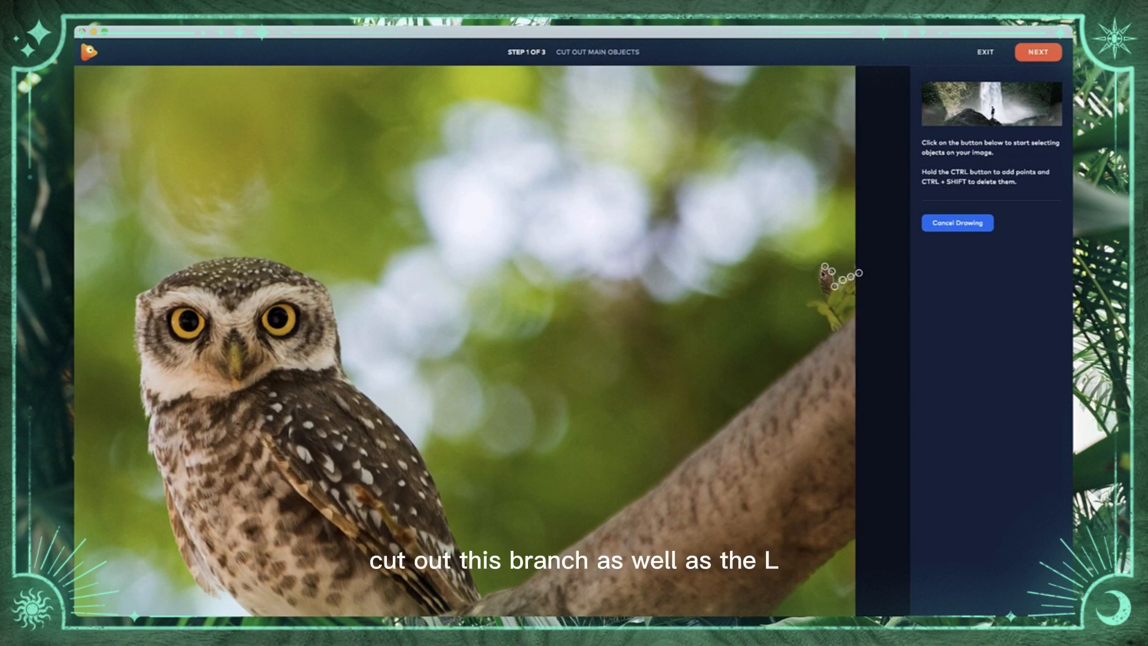
left_click(817, 307)
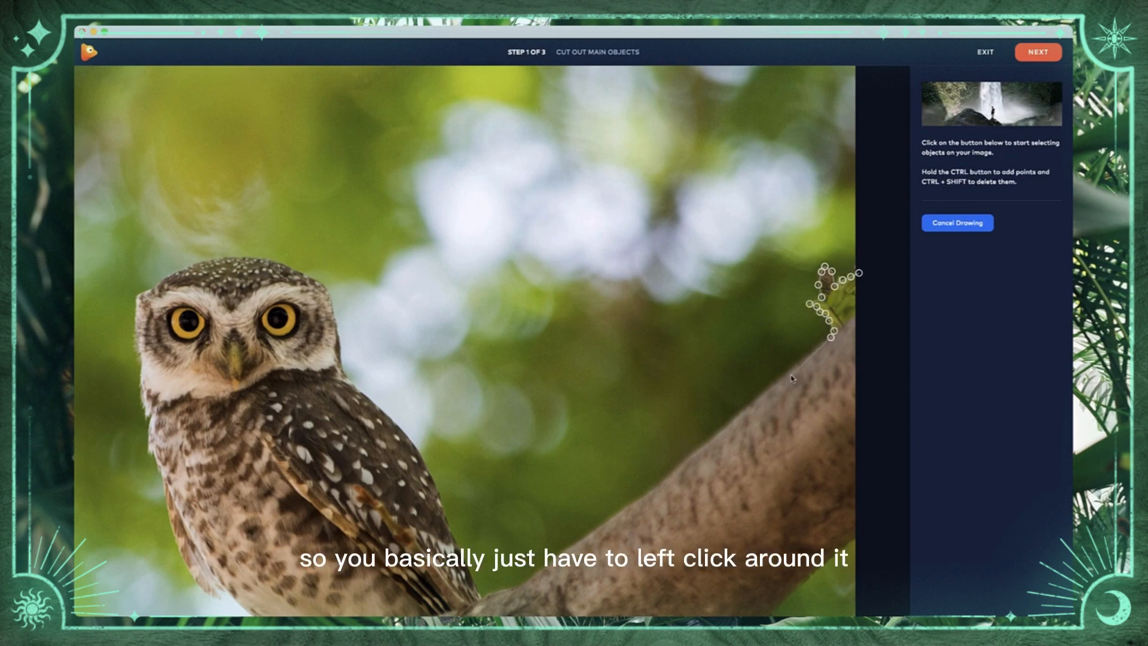
Continue the outline down the upper edge of the thick branch to the owl's tail
left_click(717, 432)
left_click(656, 485)
scroll(652, 485, "down", 4)
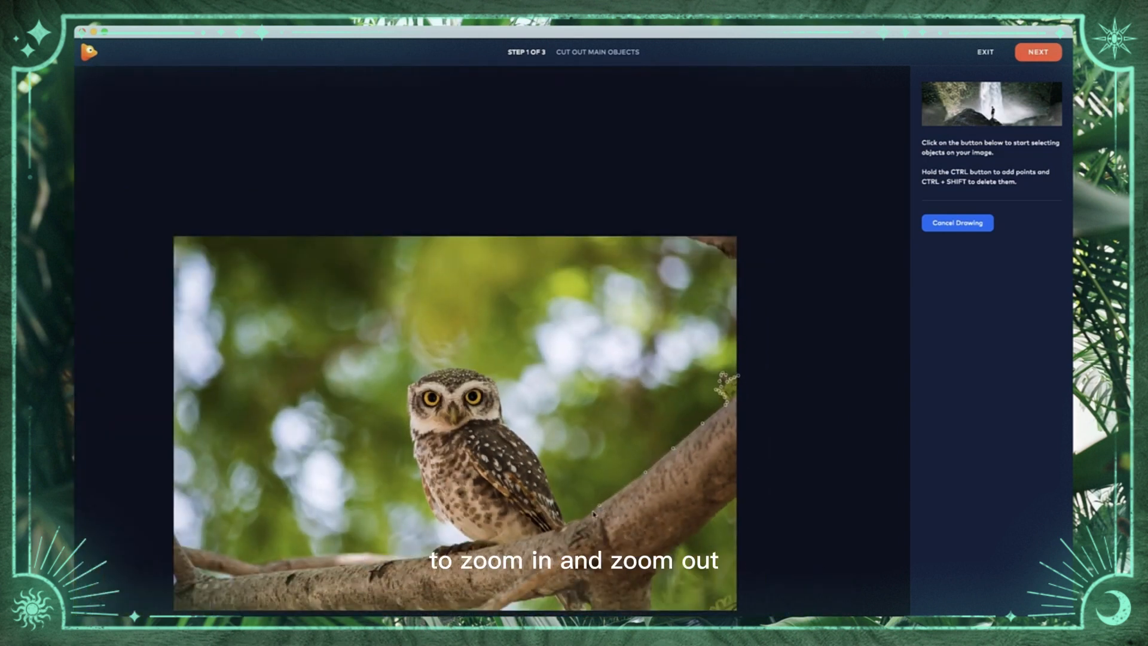
scroll(583, 521, "up", 5)
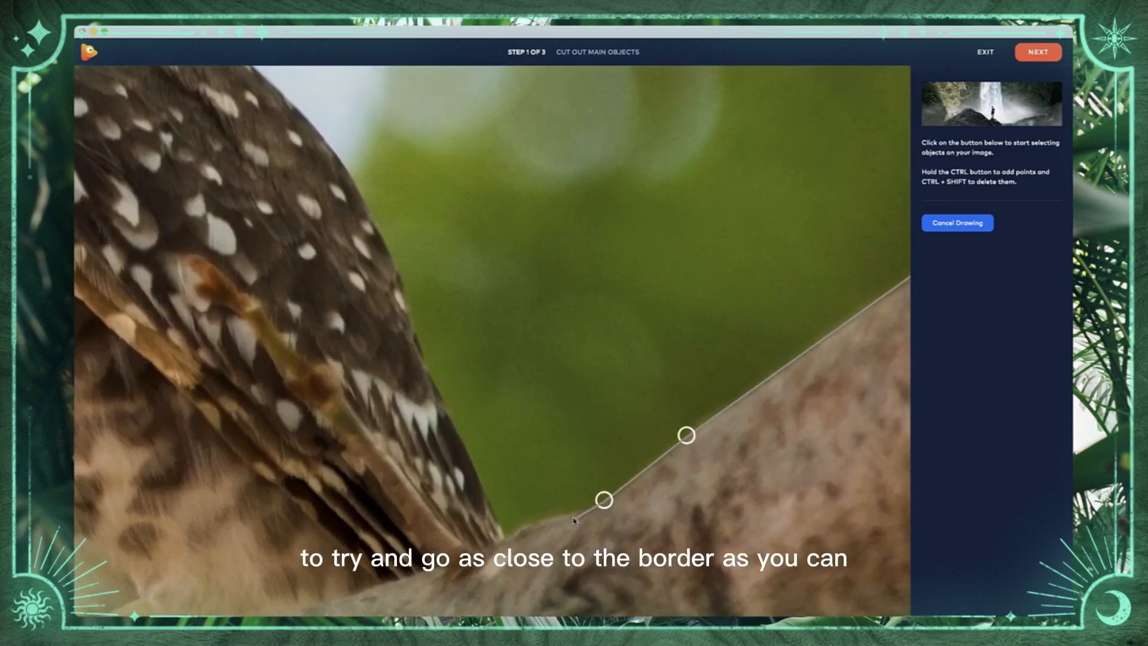
left_click(571, 513)
left_click(513, 530)
left_click(501, 536)
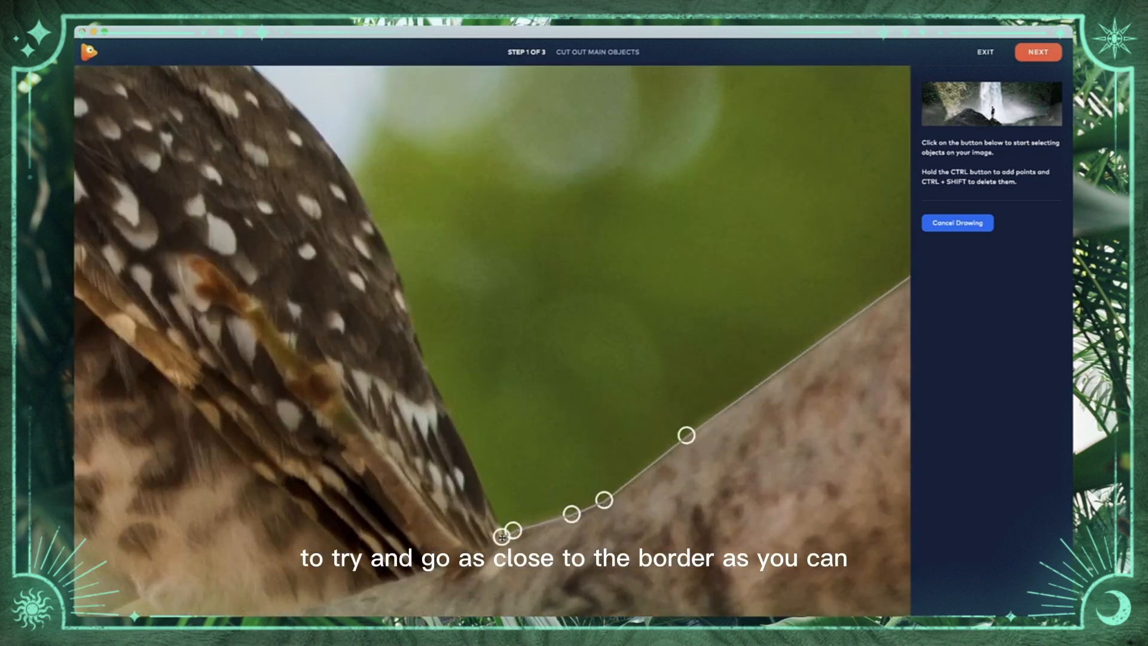
Trace the outline up the owl's tail and back and over the crown of its head
left_click(493, 510)
left_click(468, 459)
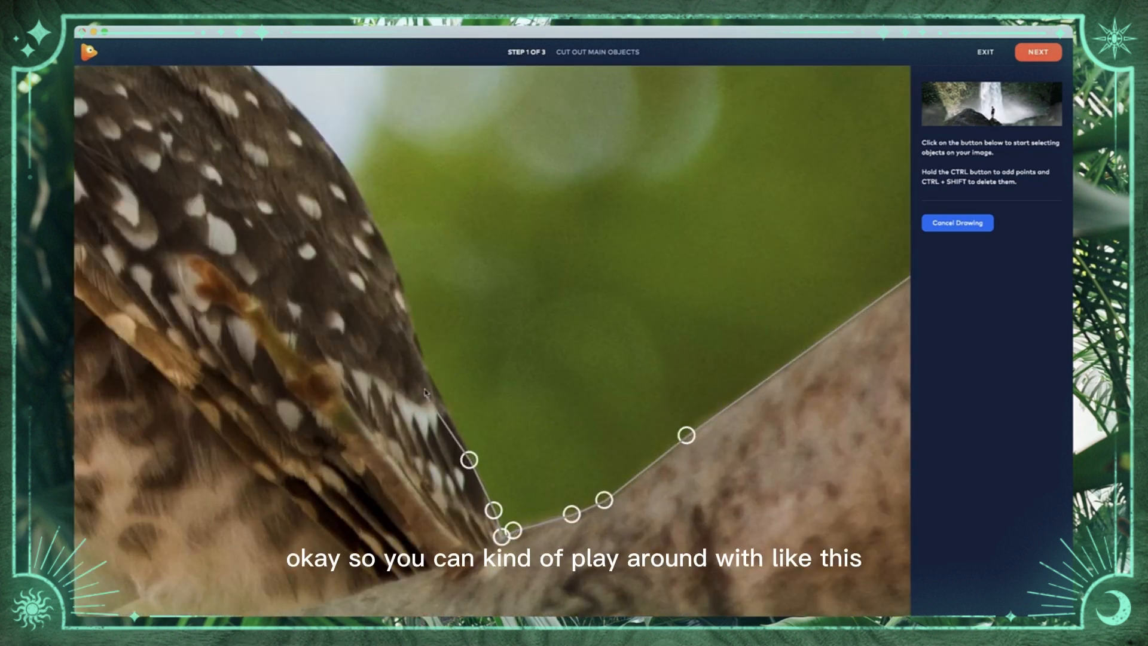
left_click(431, 373)
left_click(389, 256)
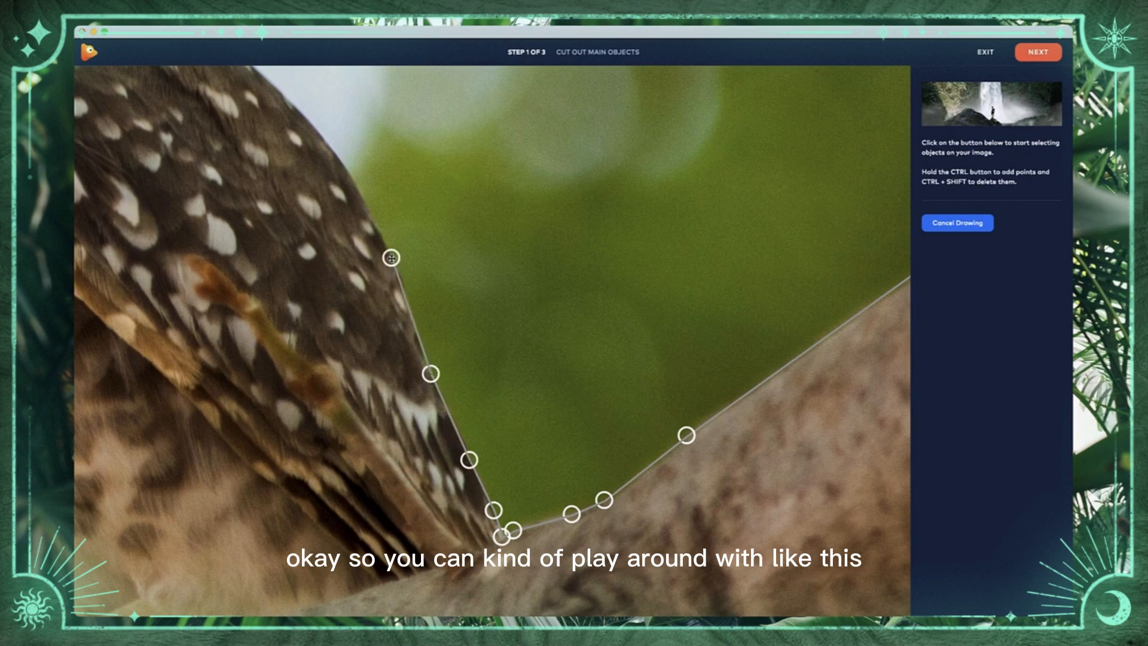
scroll(386, 254, "down", 5)
scroll(385, 254, "down", 1)
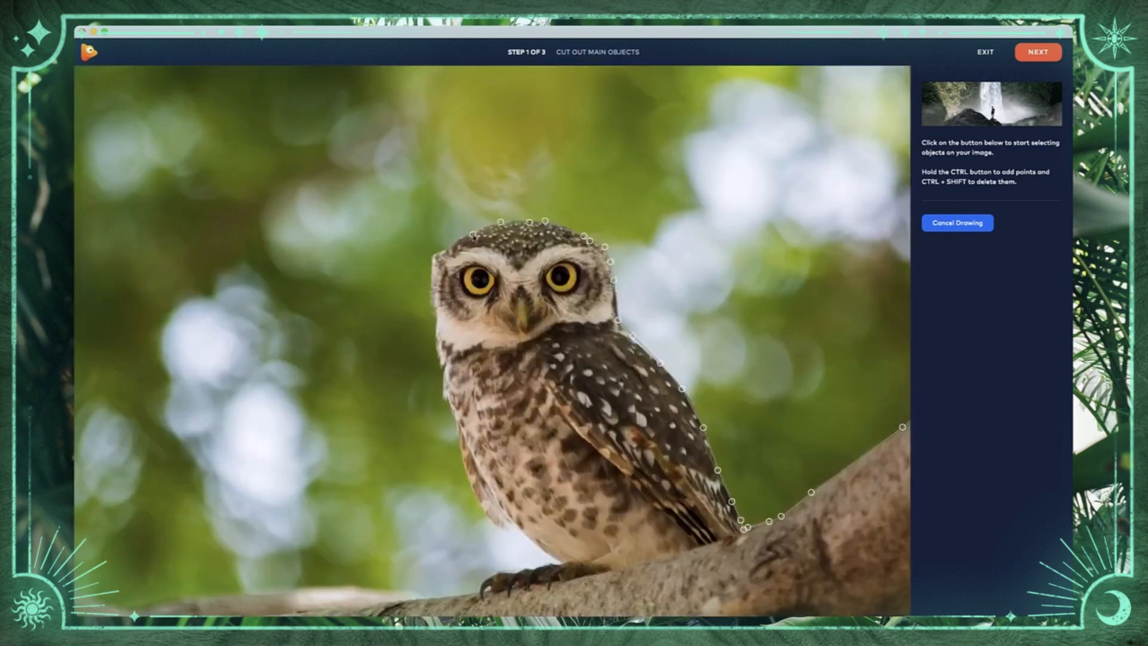
Trace the outline down the left side of the owl's head, neck and upper chest
left_click(449, 247)
left_click(433, 255)
left_click(431, 277)
left_click(435, 325)
left_click(441, 365)
left_click(444, 395)
left_click(455, 421)
Continue the outline along the owl's lower chest, belly and claws to the branch
left_click(467, 480)
left_click(480, 509)
left_click(514, 532)
left_click(550, 565)
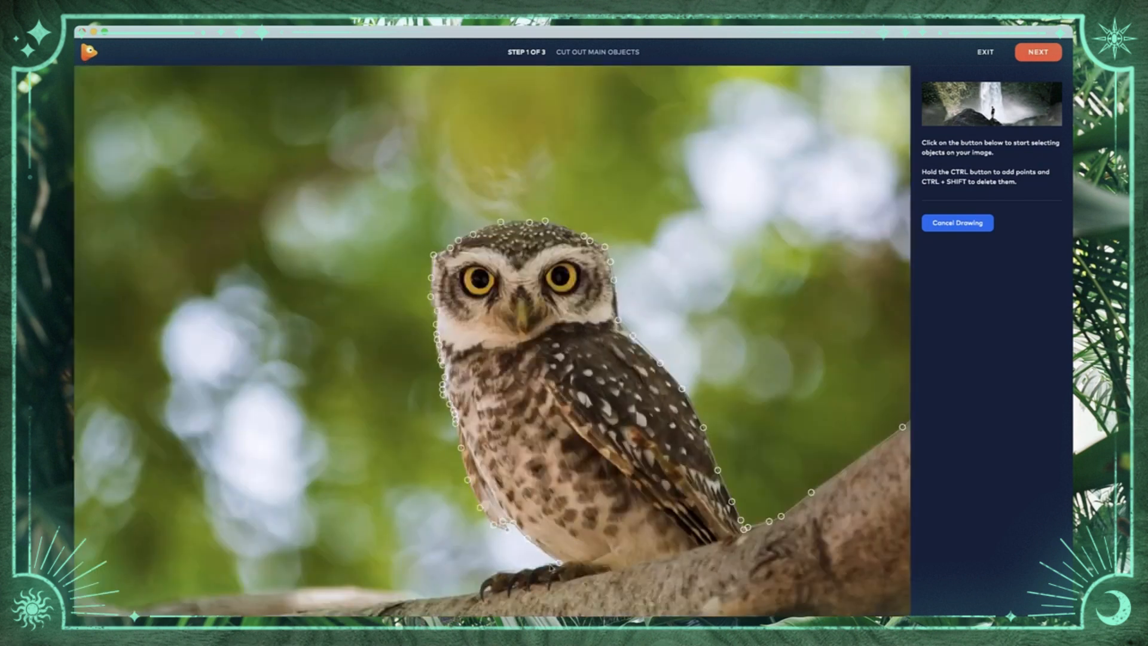
left_click(526, 574)
left_click(490, 589)
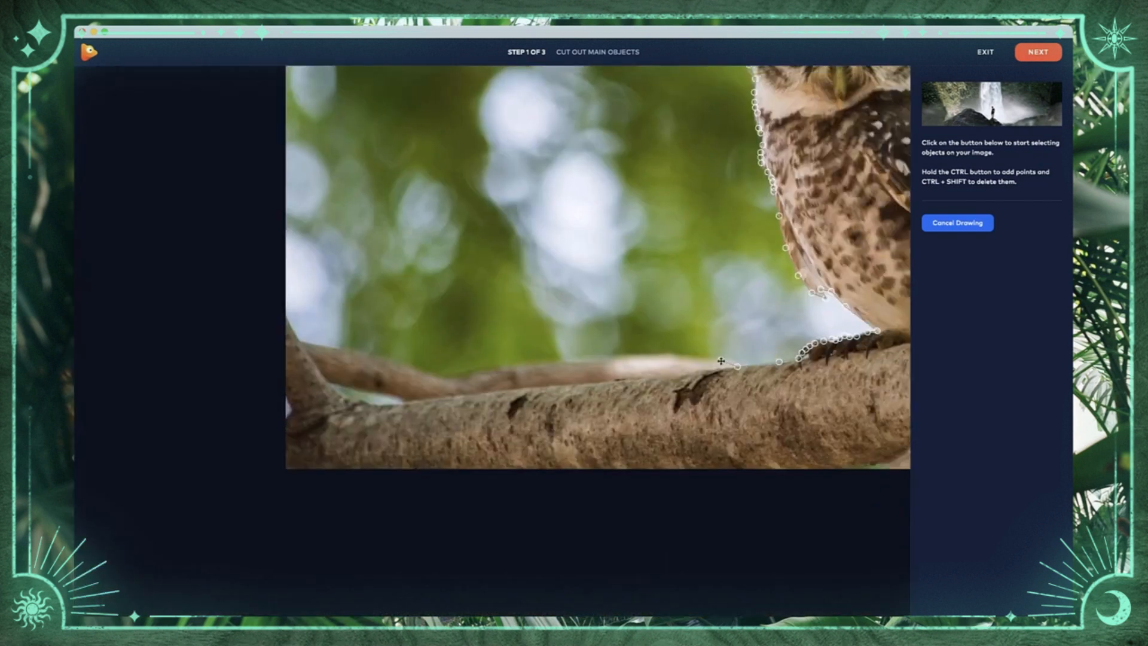
Trace the upper edge of the branch to the image's left edge and down to its lower-left corner
left_click(662, 359)
left_click(560, 362)
left_click(458, 383)
left_click(301, 345)
left_click(283, 407)
left_click(287, 481)
Trace along the image's bottom edge and the underside of the thick branch, and close the outline at its starting point by the twig
left_click(659, 453)
left_click(753, 449)
left_click(785, 452)
left_click(875, 449)
left_click(876, 400)
scroll(878, 395, "right", 5)
left_click(572, 436)
left_click(593, 410)
left_click(624, 389)
left_click(688, 333)
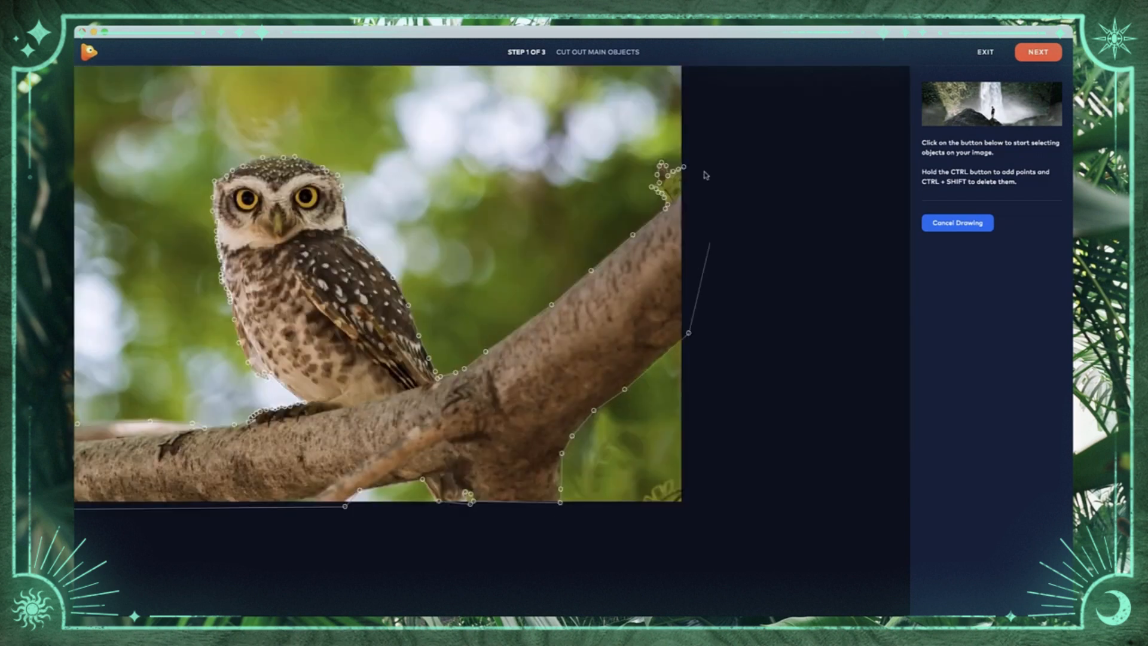
left_click(685, 168)
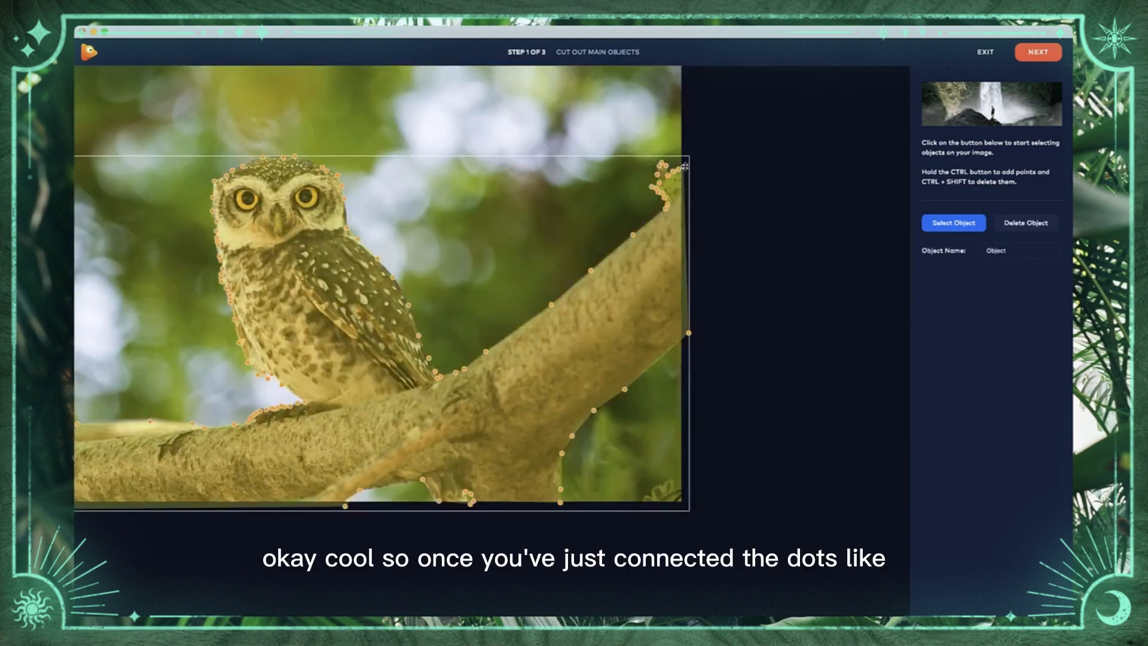
Examine the finished cutout outline along the side of the owl's head and chest
left_click(742, 379)
scroll(329, 334, "up", 5)
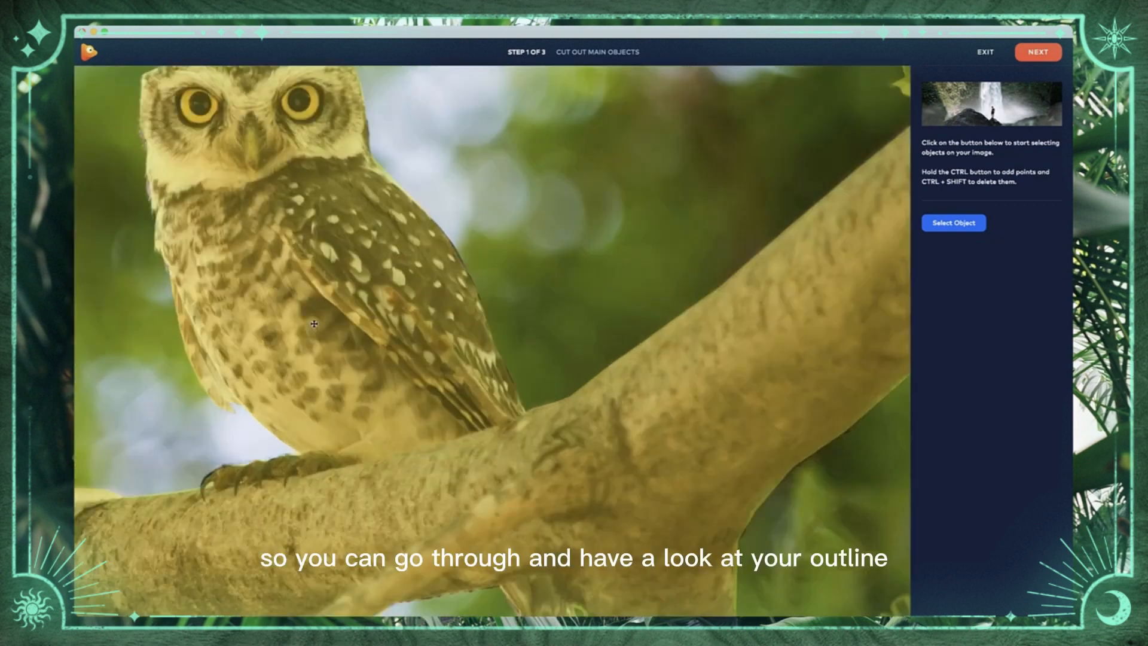
left_click(302, 318)
left_click_drag(293, 315, 616, 417)
scroll(535, 403, "up", 5)
scroll(462, 288, "down", 3)
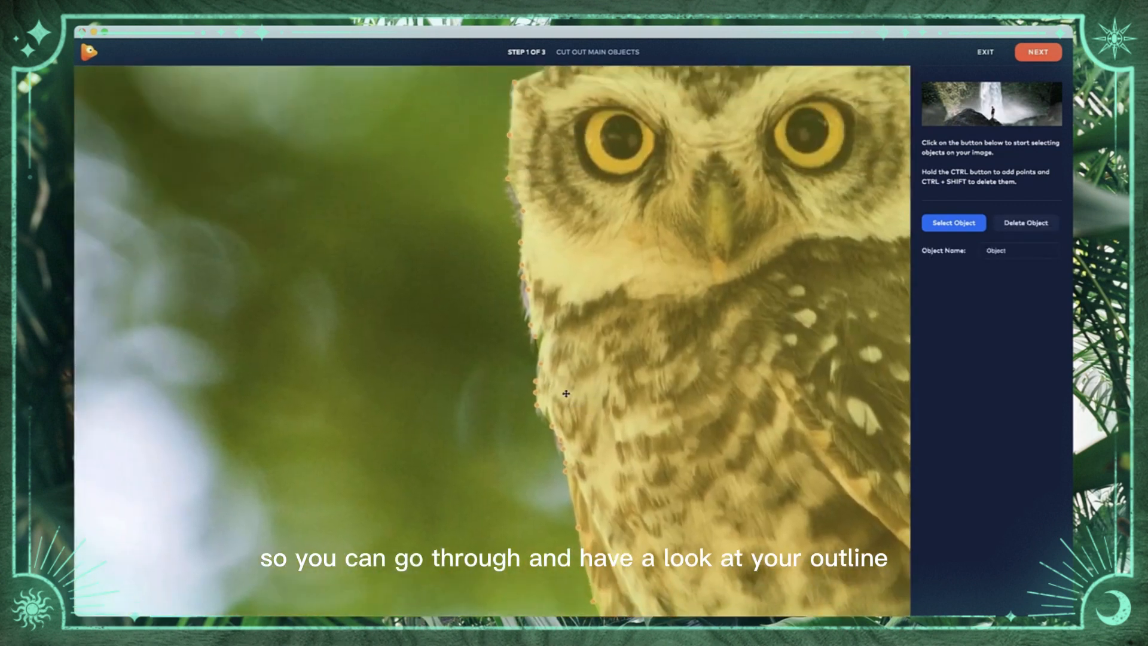
left_click_drag(528, 289, 547, 300)
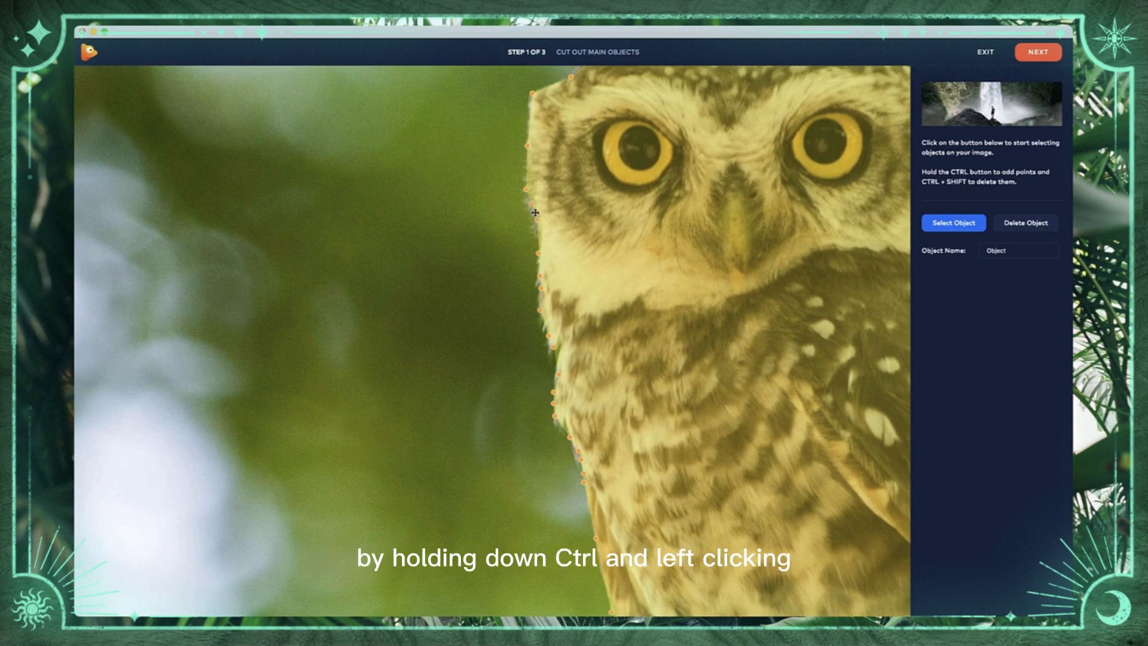
Adjust the outline points across the crown of the owl's head to follow its edge more closely, adding a point near the top
scroll(531, 204, "down", 4)
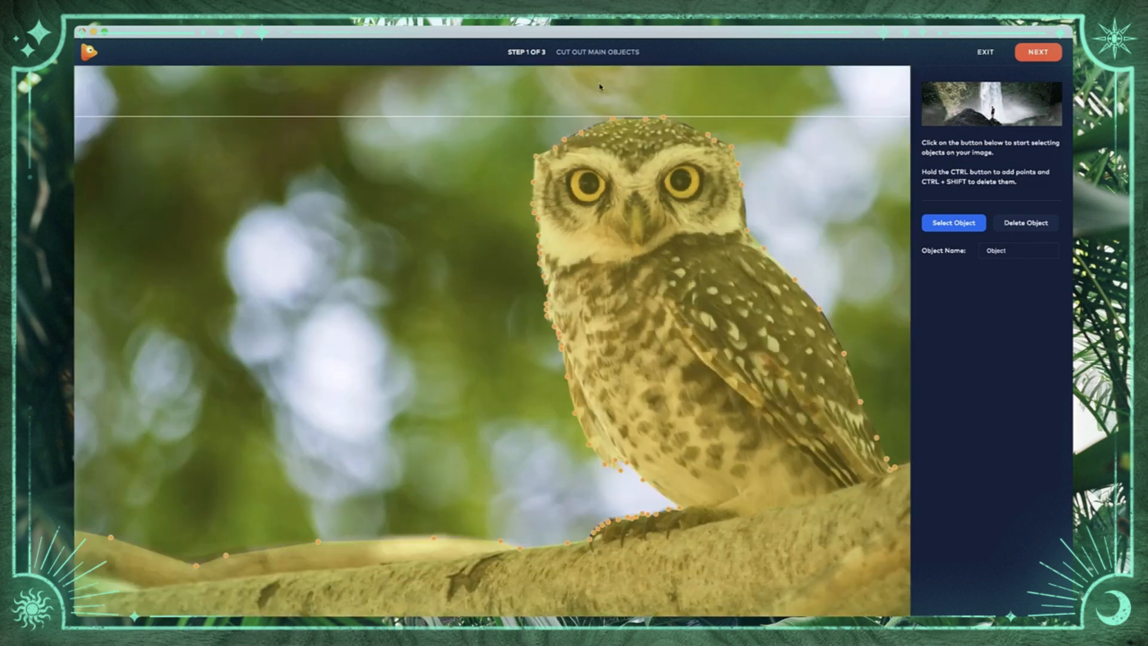
scroll(601, 154, "up", 5)
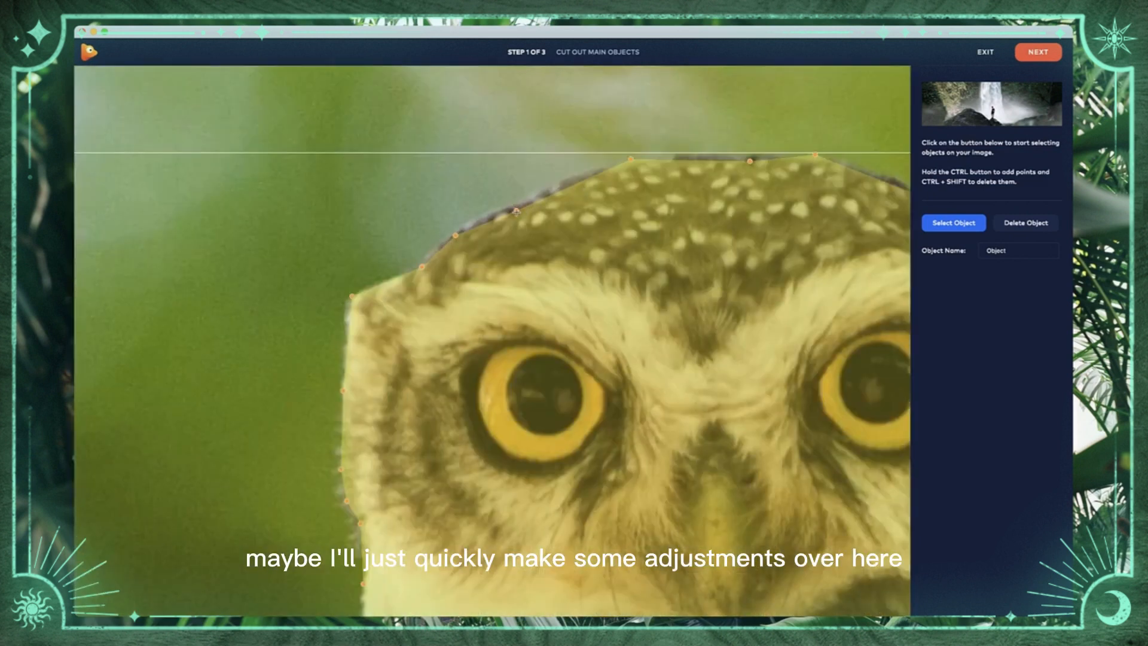
left_click_drag(516, 211, 522, 202)
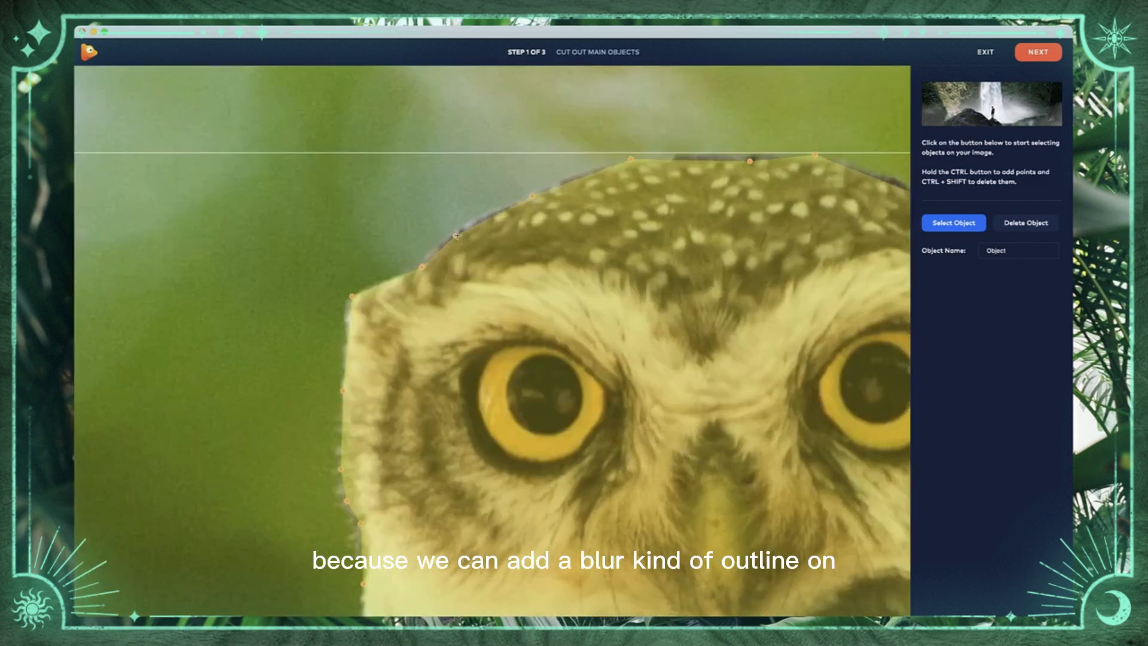
left_click_drag(456, 236, 461, 230)
left_click_drag(632, 159, 691, 158)
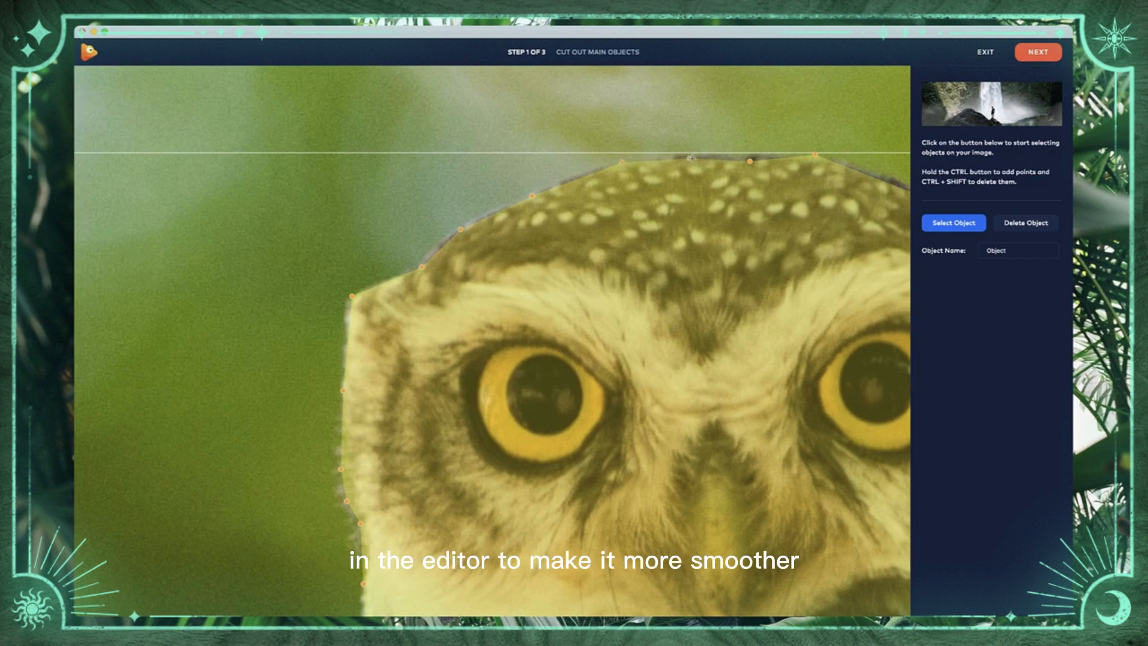
left_click_drag(621, 162, 612, 168)
left_click_drag(753, 162, 753, 161)
left_click_drag(839, 195, 623, 222)
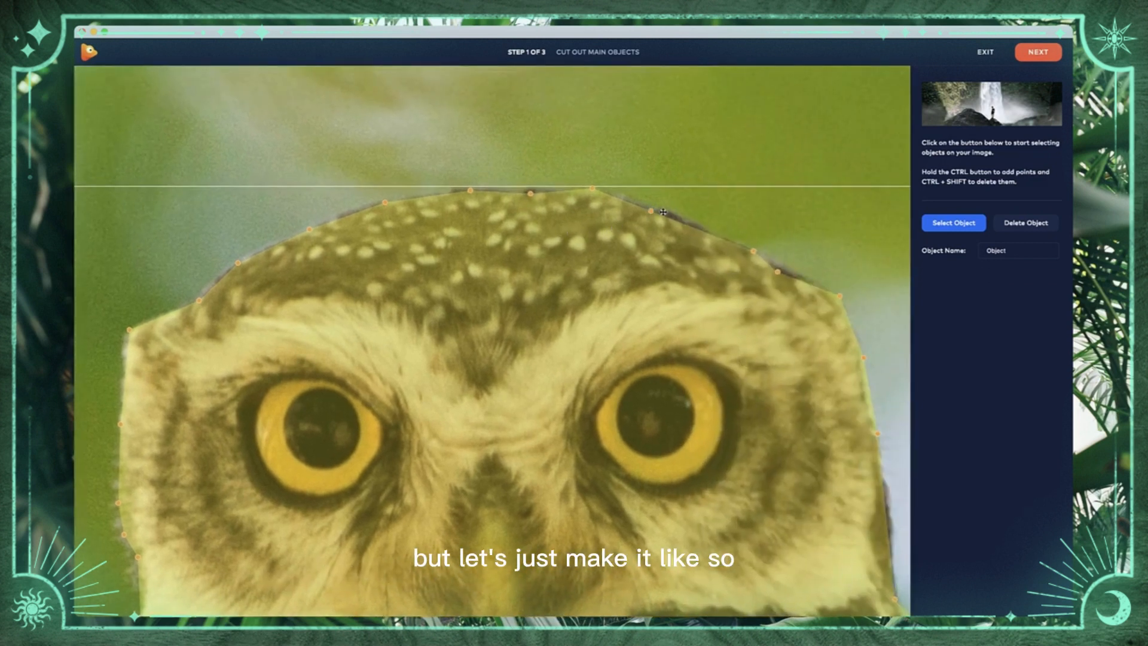
Name the cutout object "Owl" and deselect it
scroll(649, 211, "down", 8)
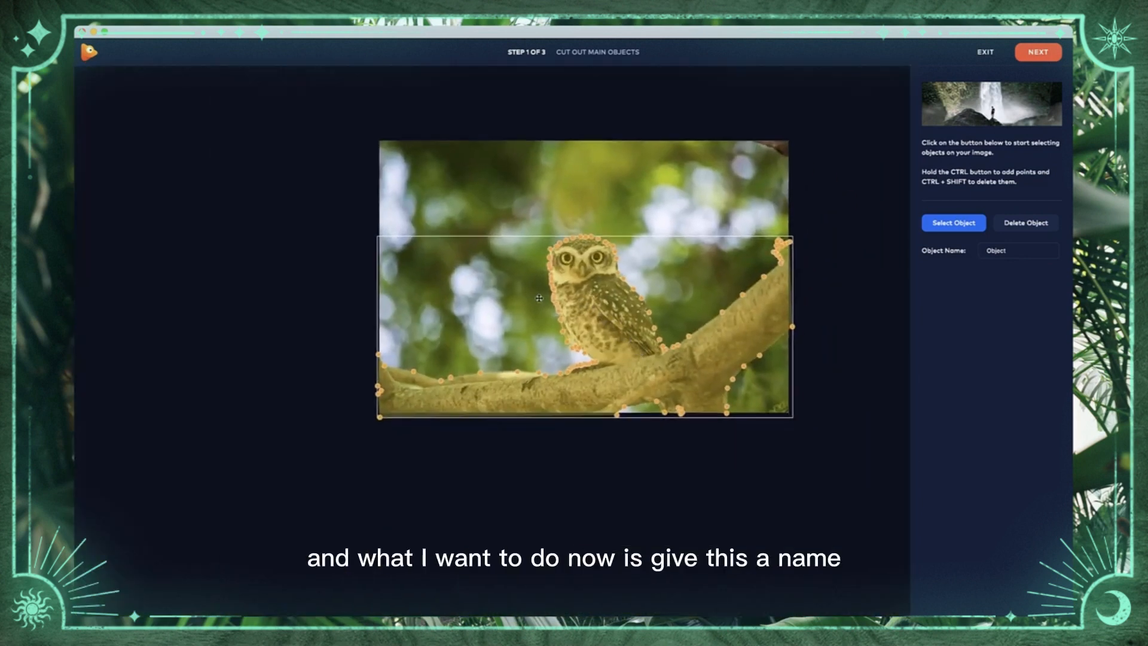
left_click(855, 297)
left_click(785, 292)
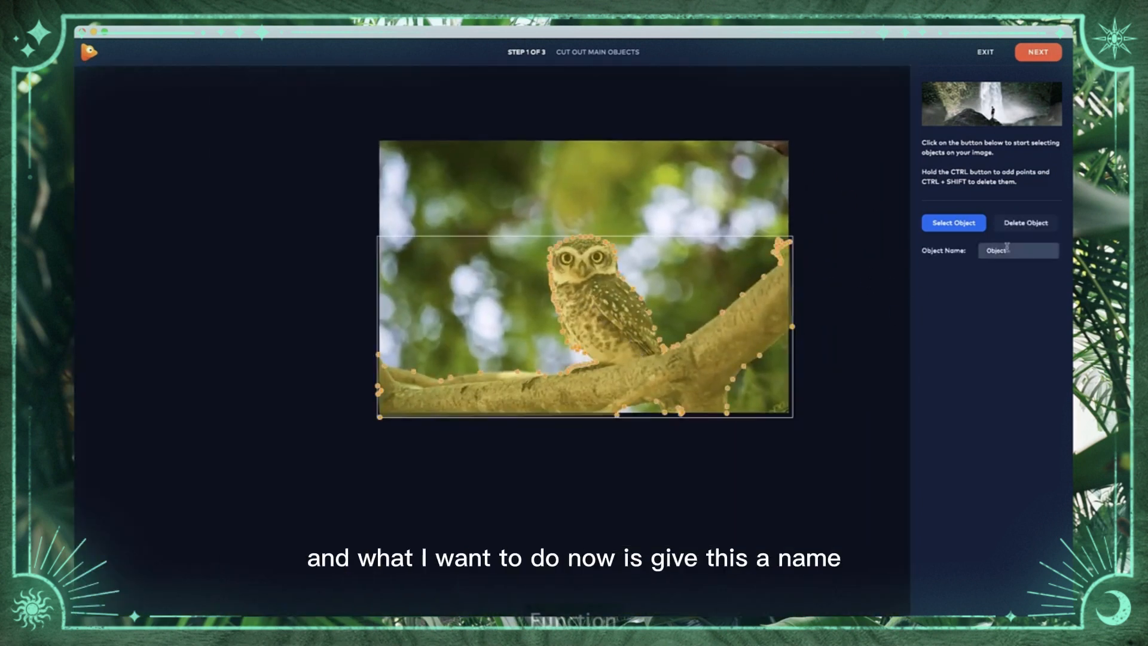
type("Owl")
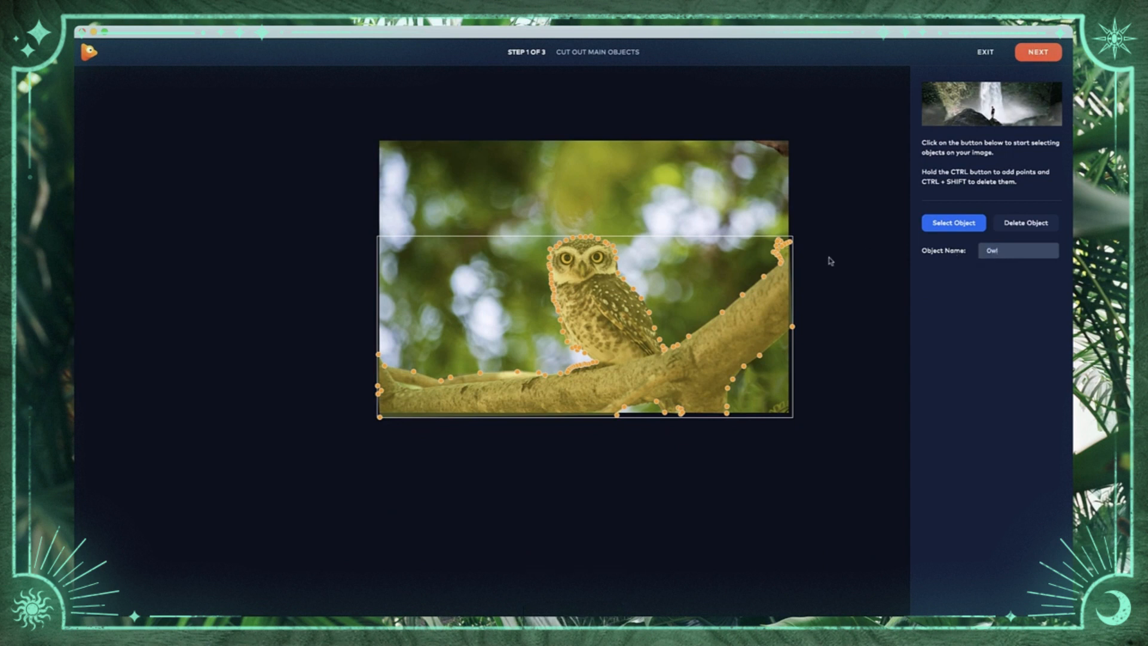
left_click(875, 261)
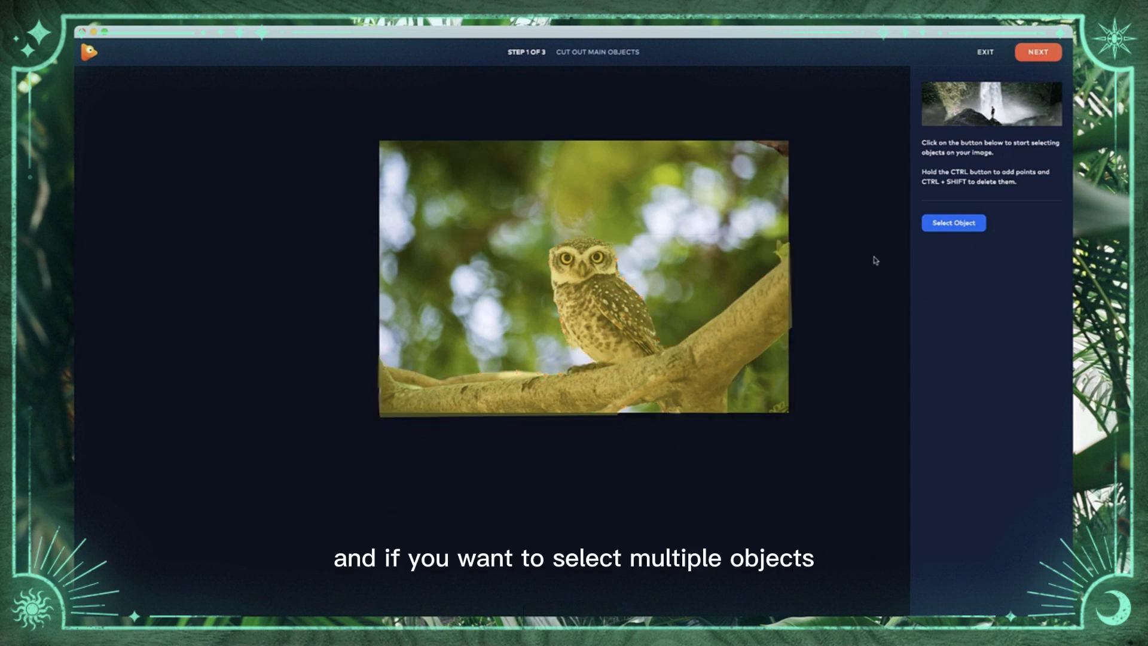
scroll(774, 185, "up", 2)
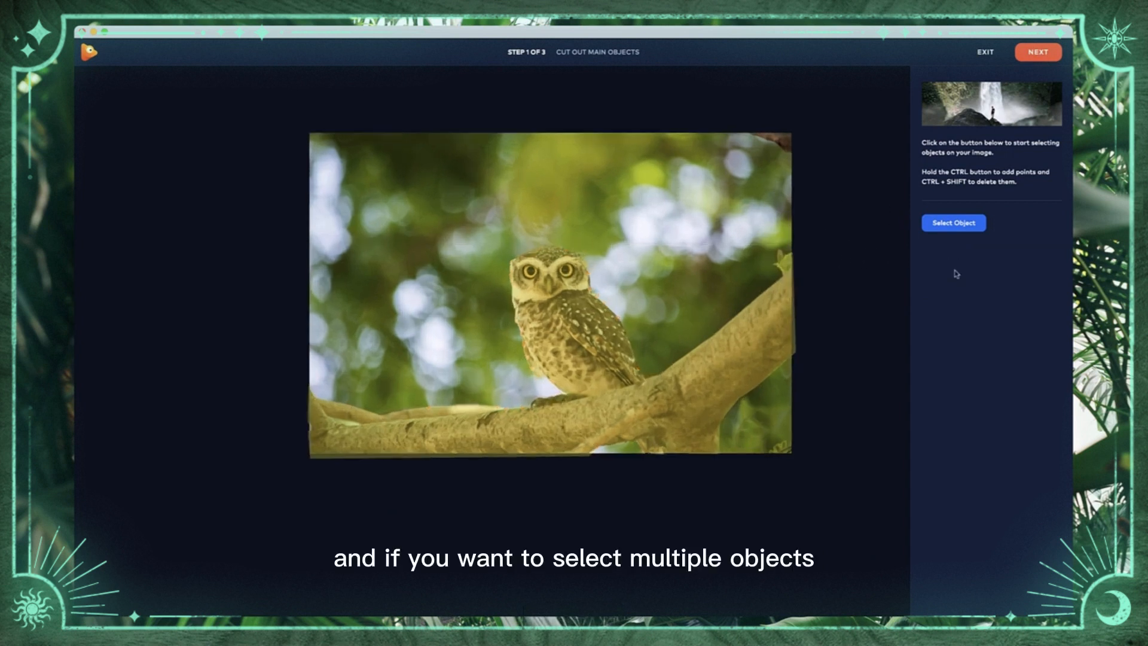
left_click(954, 224)
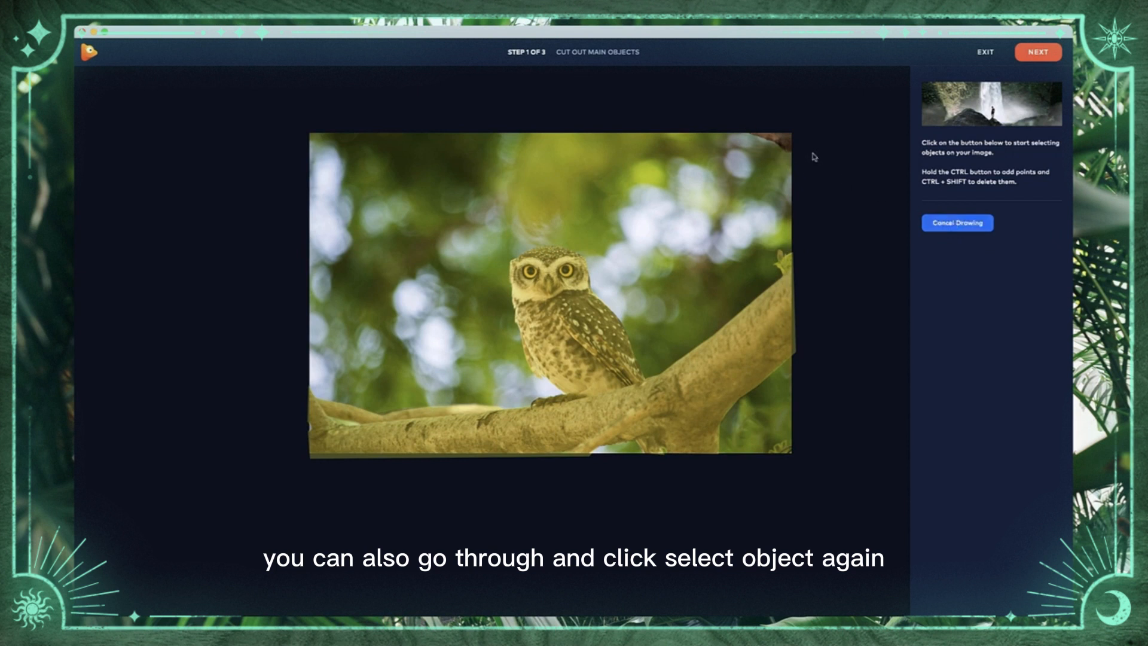
left_click(955, 225)
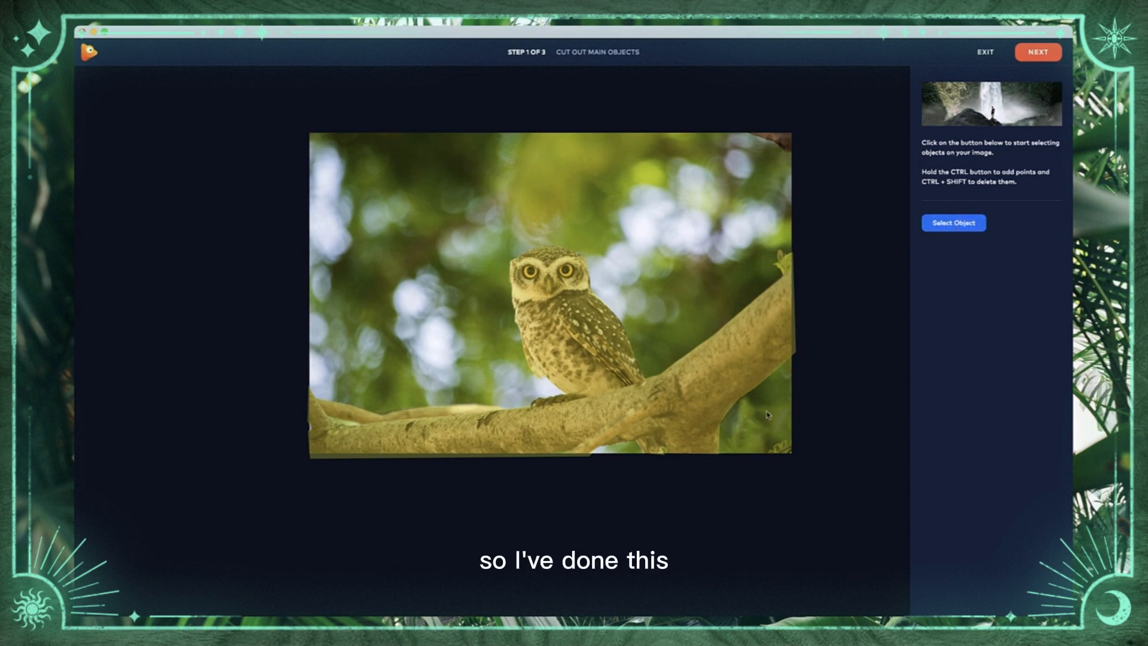
Proceed past the background fill step without cloning and open the animation editor
left_click(1037, 52)
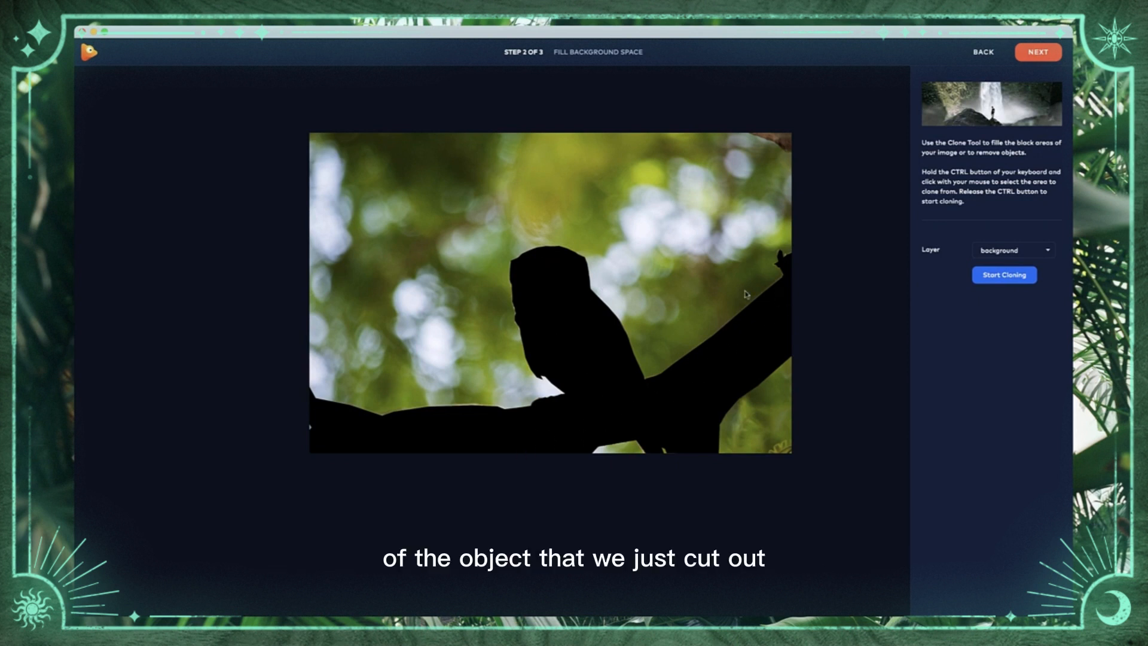
left_click(1039, 53)
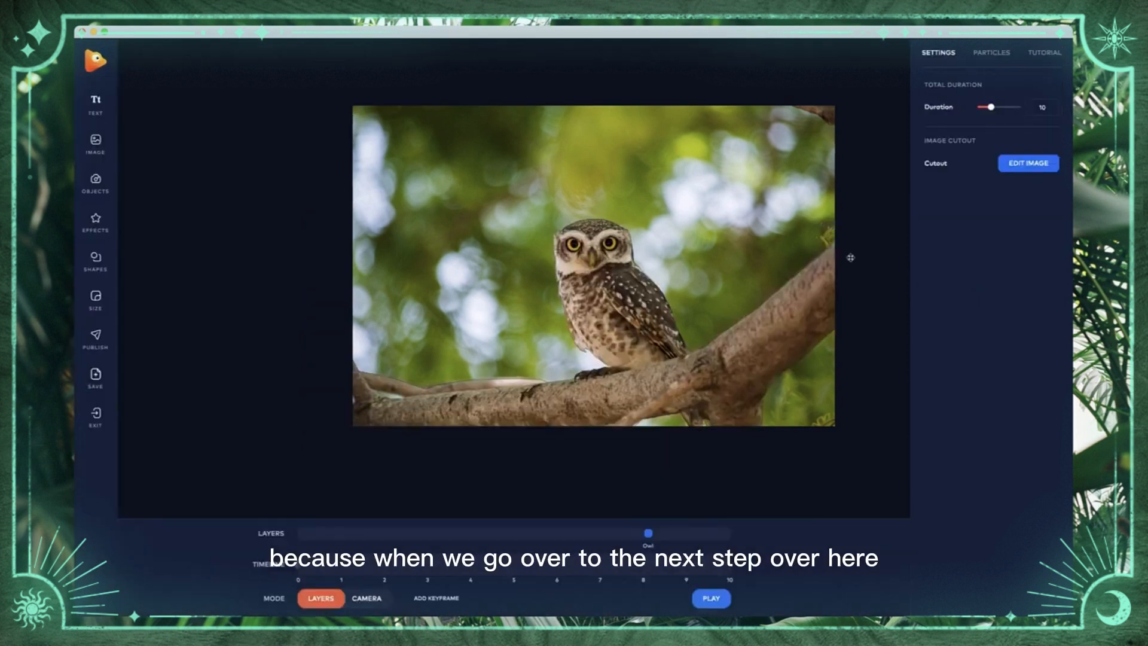
Select the Owl layer, switch to camera mode and move the layer's marker to about 6 on the layers track
left_click(648, 389)
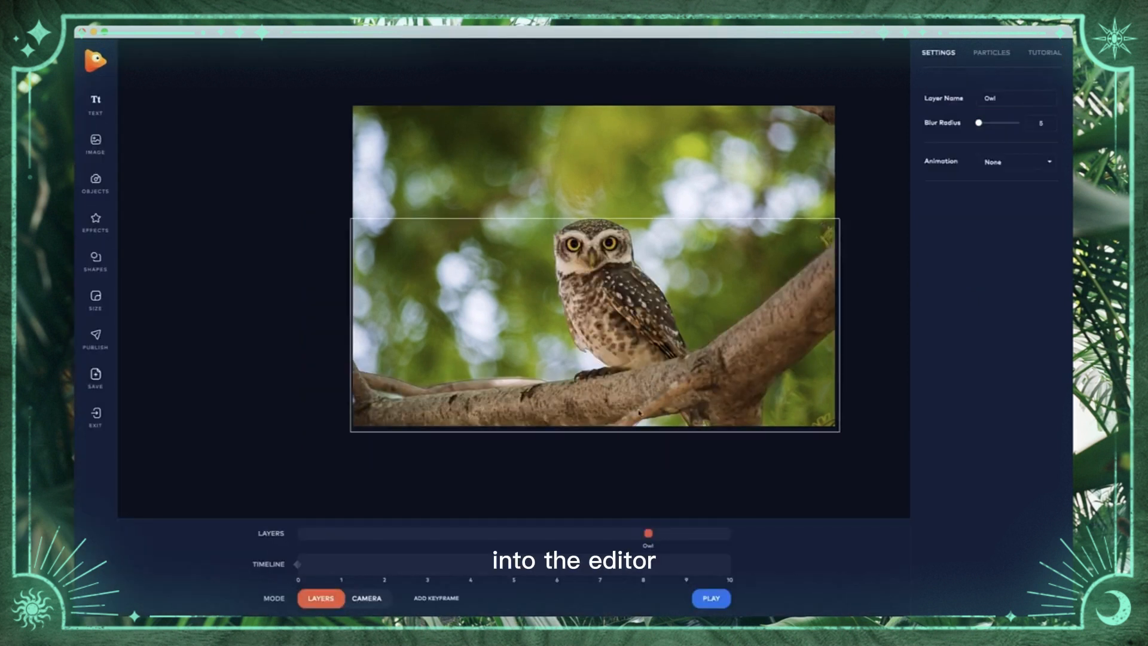
left_click(367, 598)
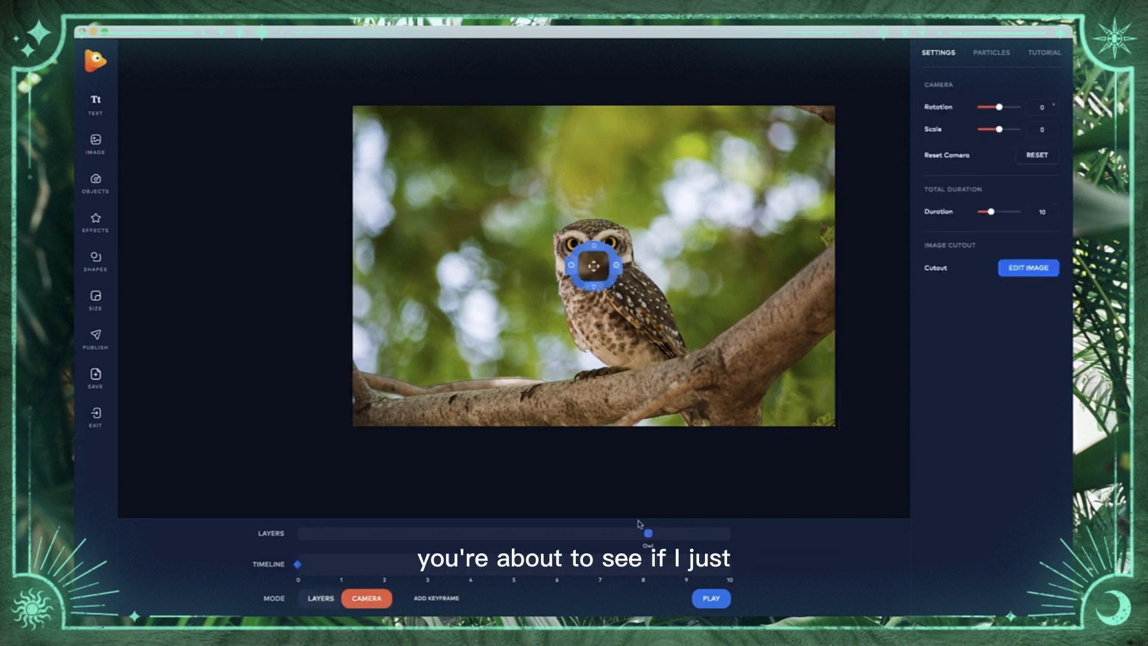
left_click_drag(648, 533, 556, 533)
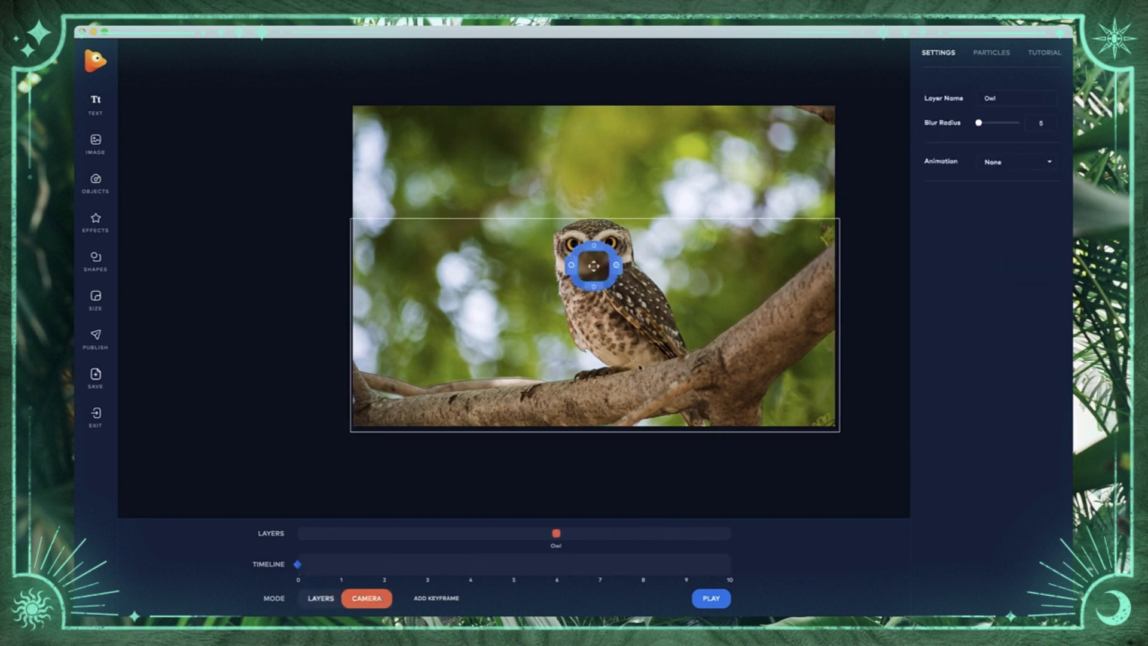
Shift the camera to check the gap behind the owl, and reopen the image cutout at the background fill step
left_click_drag(594, 264, 564, 303)
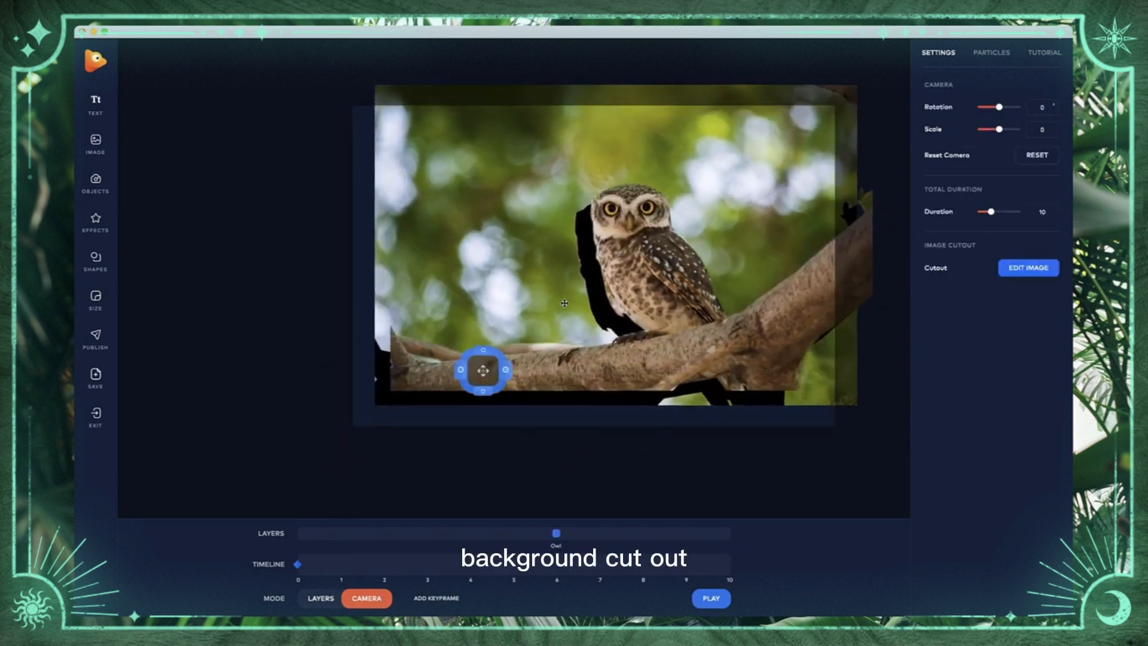
left_click(1026, 267)
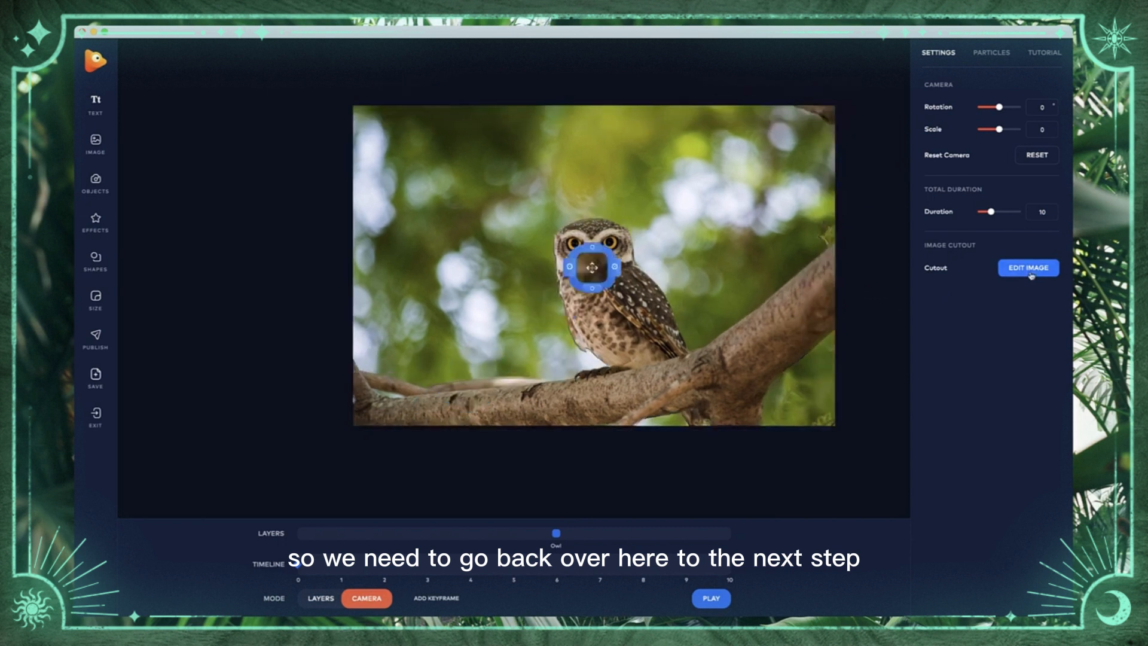
left_click(1036, 55)
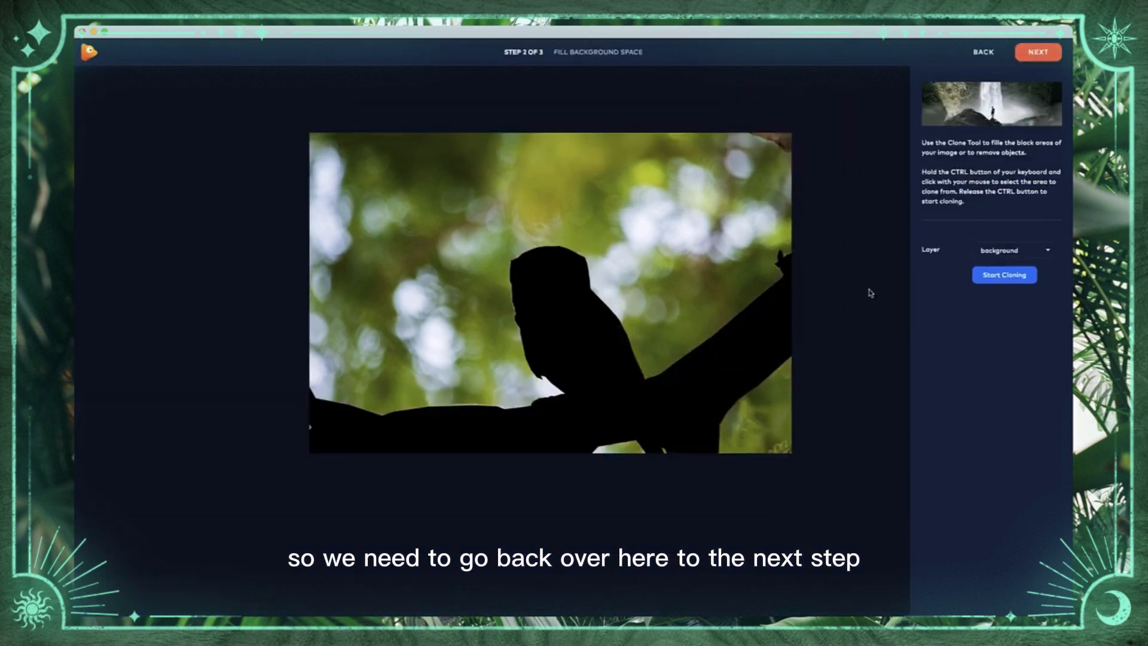
Start cloning on the background layer with radius 86 and fill the owl's head and upper body from the bright foliage beside it
left_click(999, 276)
left_click_drag(991, 275, 1006, 274)
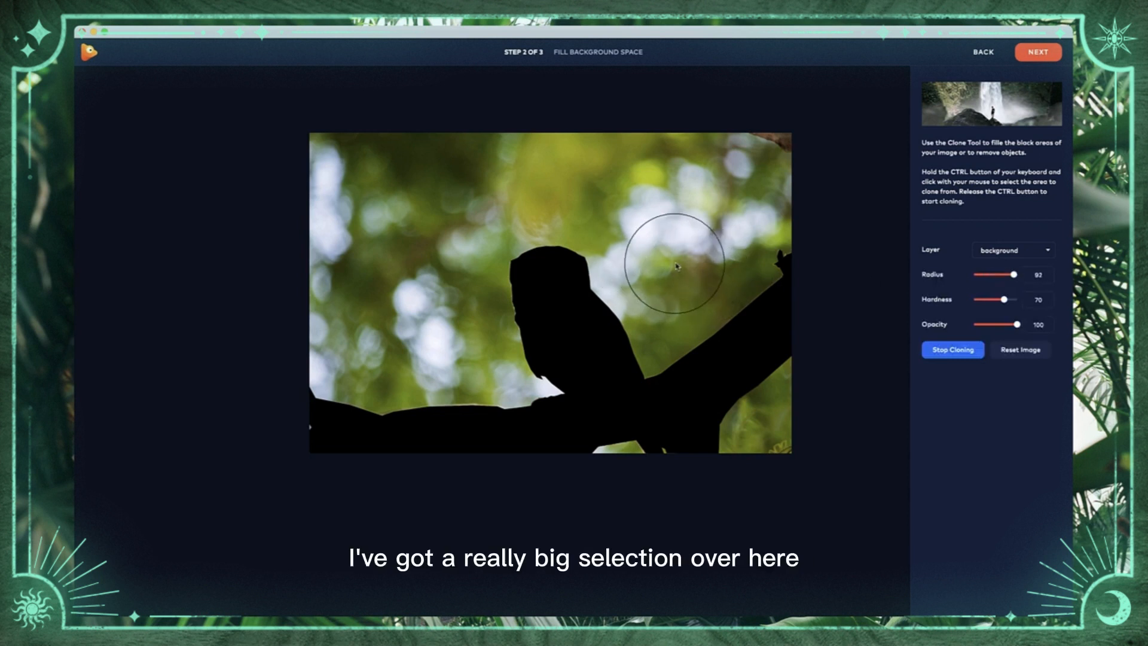
left_click_drag(1009, 275, 1008, 275)
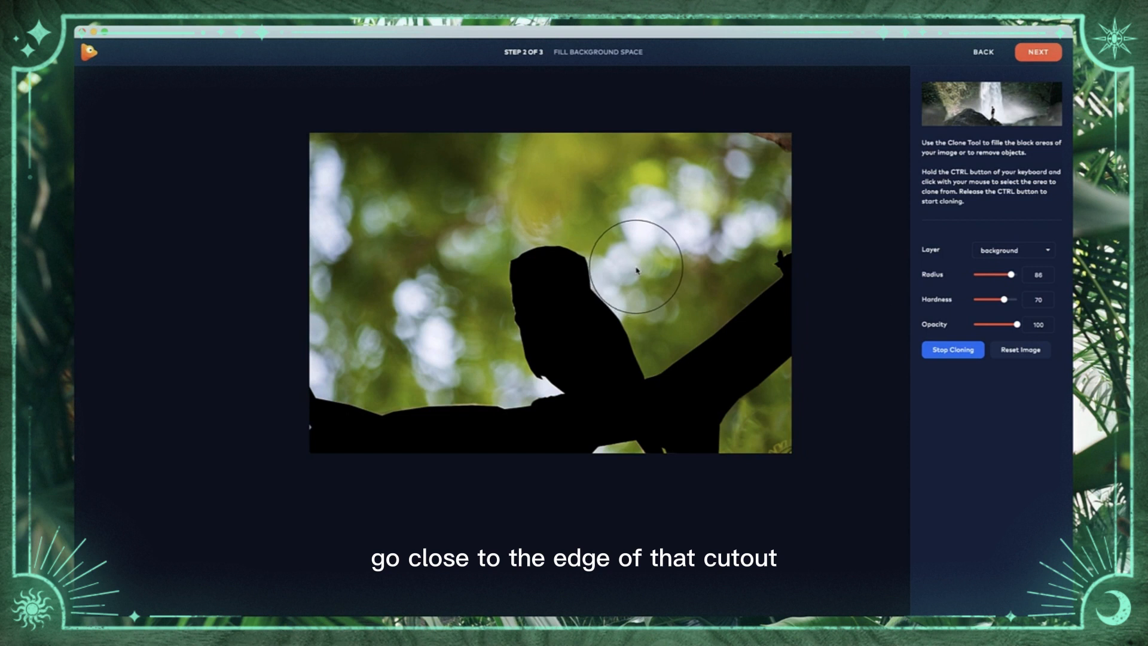
key("ctrl")
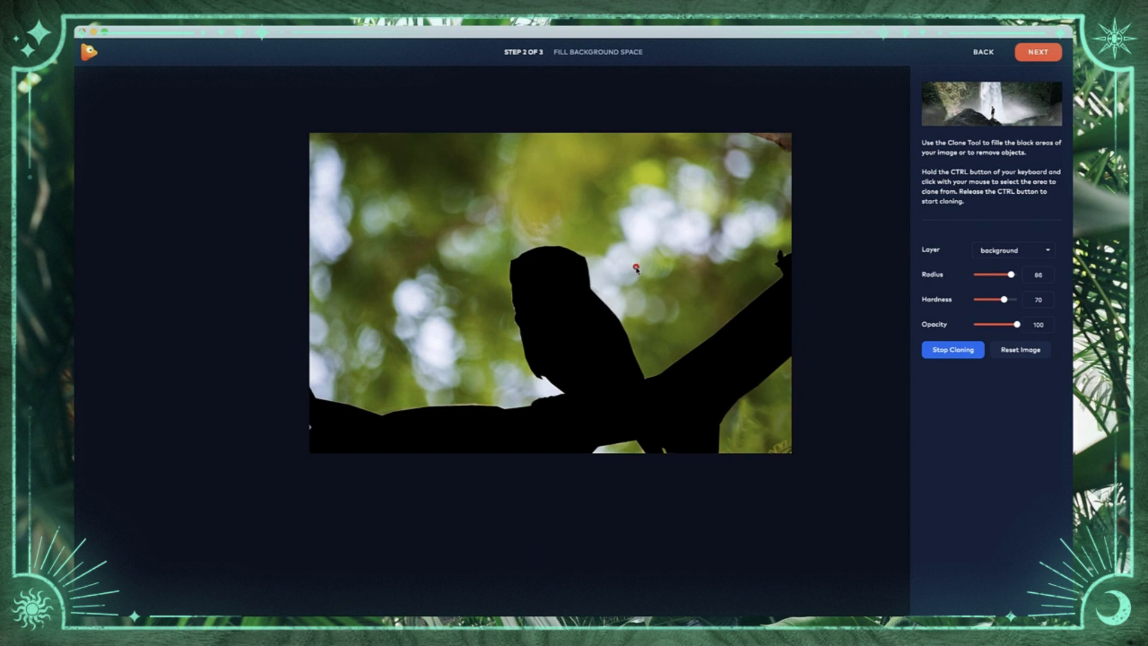
left_click(636, 268, "ctrl")
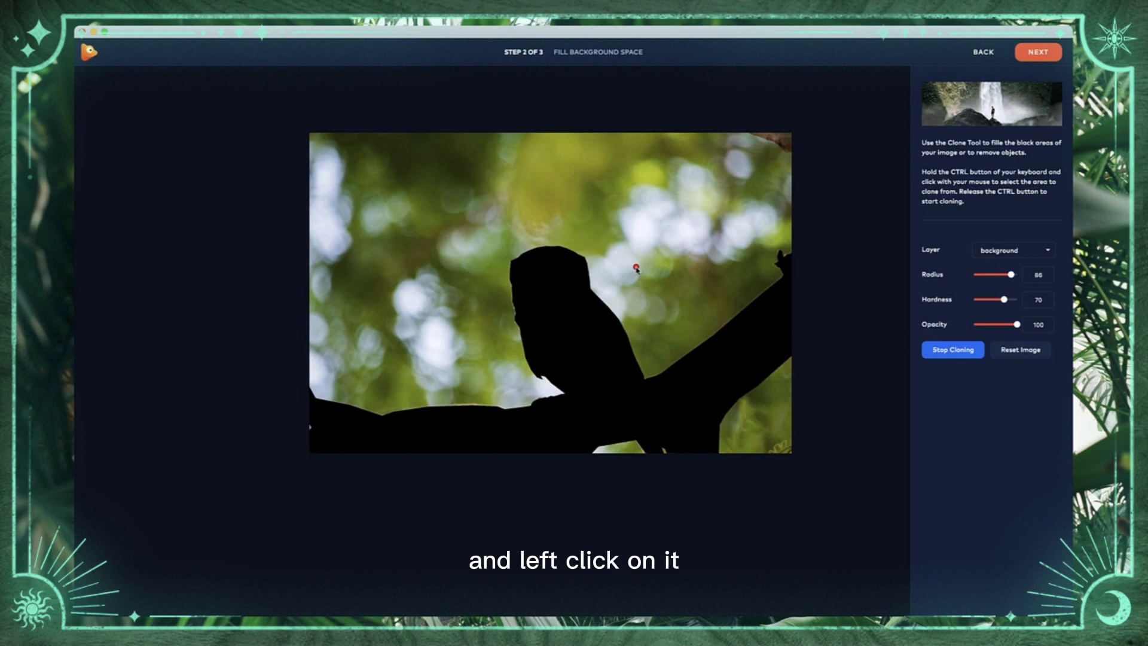
mouse_move(615, 272)
left_mouse_down()
mouse_move(593, 300)
mouse_move(595, 319)
mouse_move(572, 287)
left_mouse_up()
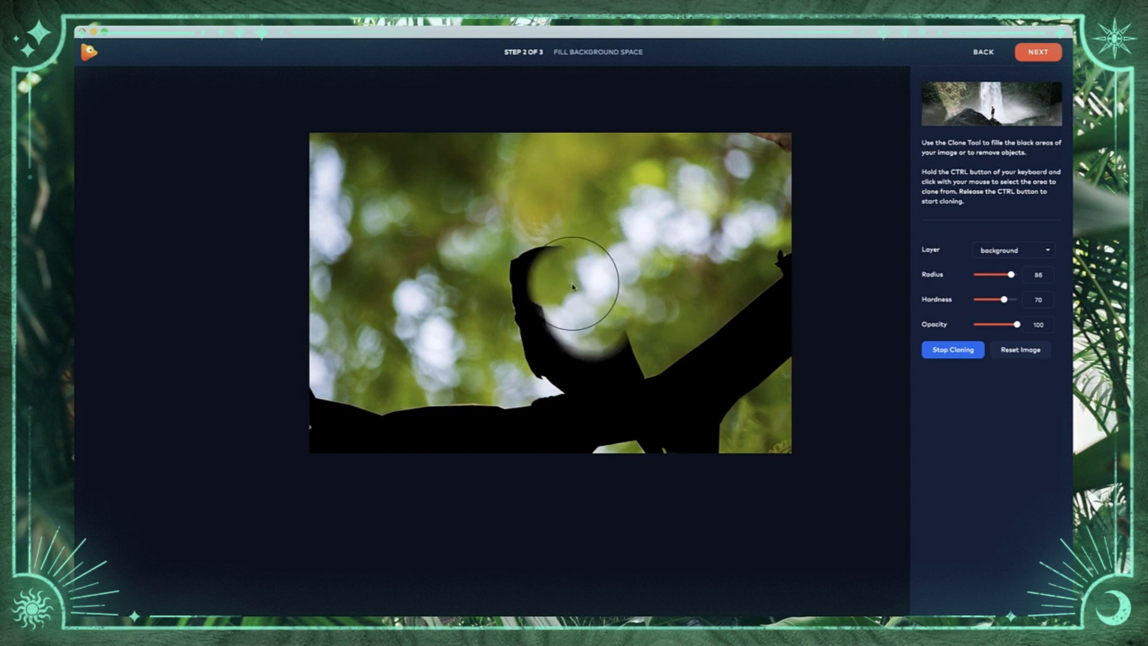
Clone foliage from the background beside and above the owl over the remaining black area of its head
left_click(453, 264, "ctrl")
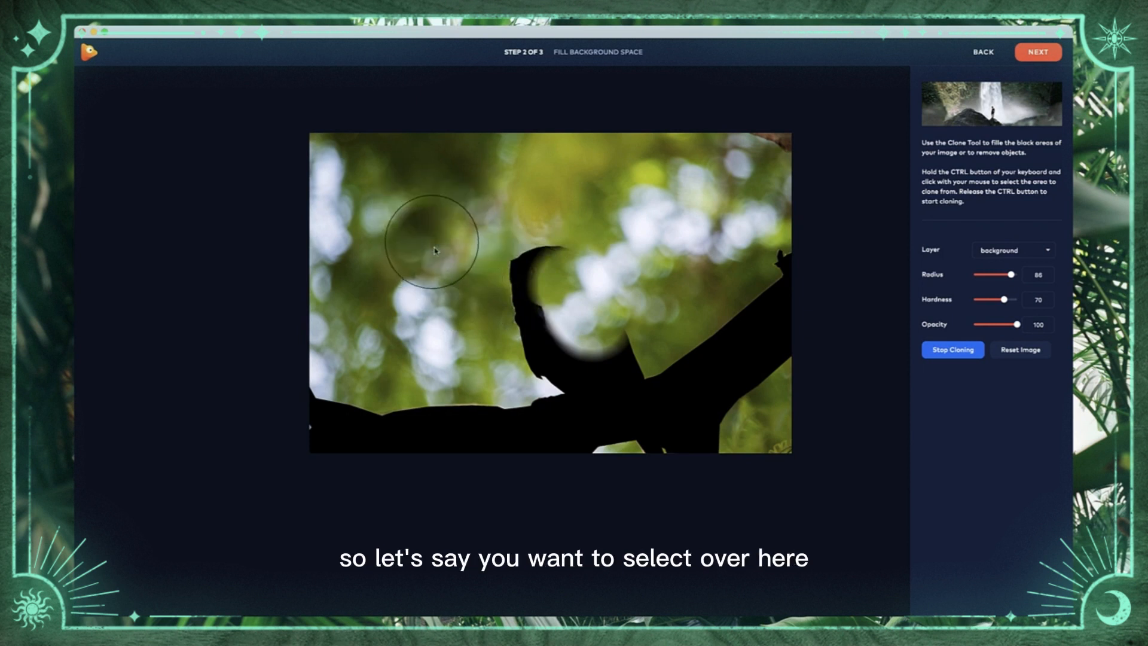
left_click(451, 239, "ctrl")
mouse_move(513, 256)
left_mouse_down()
mouse_move(513, 281)
mouse_move(550, 268)
left_mouse_up()
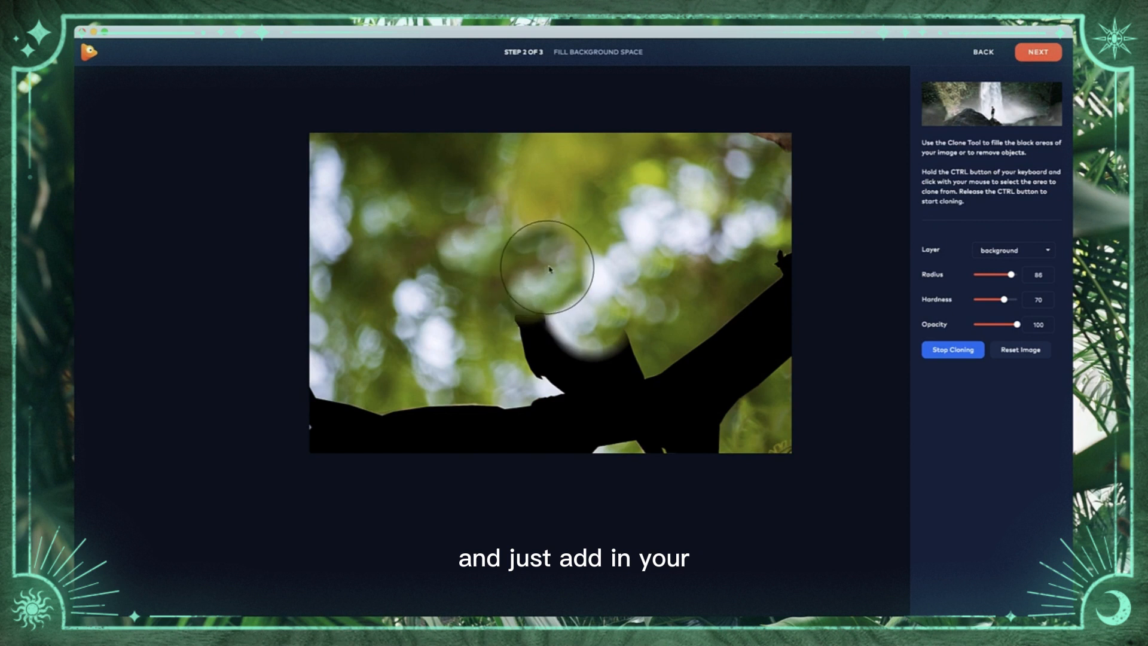
left_click(541, 193, "ctrl")
left_click(540, 237)
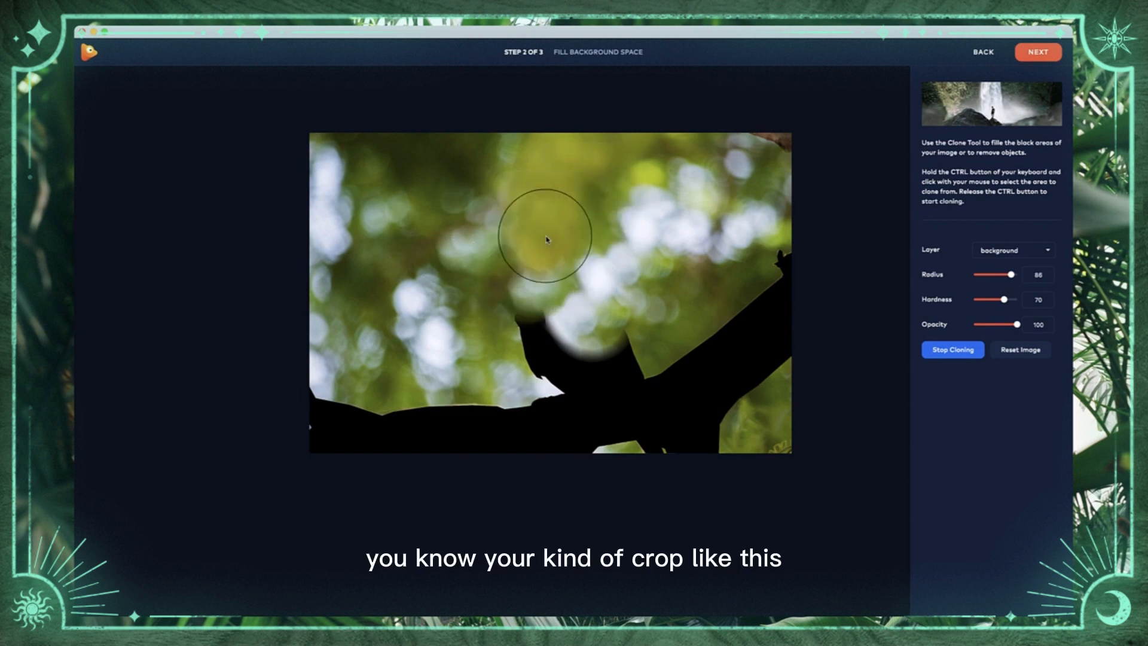
Clone the bright foliage above the branch over its left section and the owl's lower chest
left_click(427, 357, "ctrl")
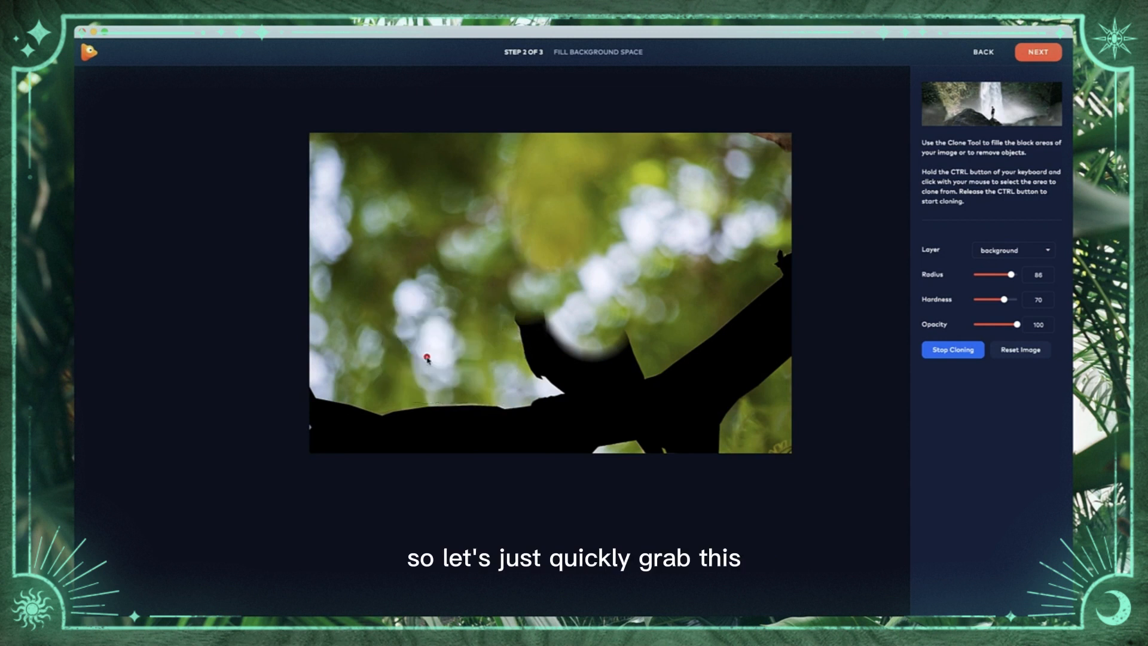
left_click(457, 437)
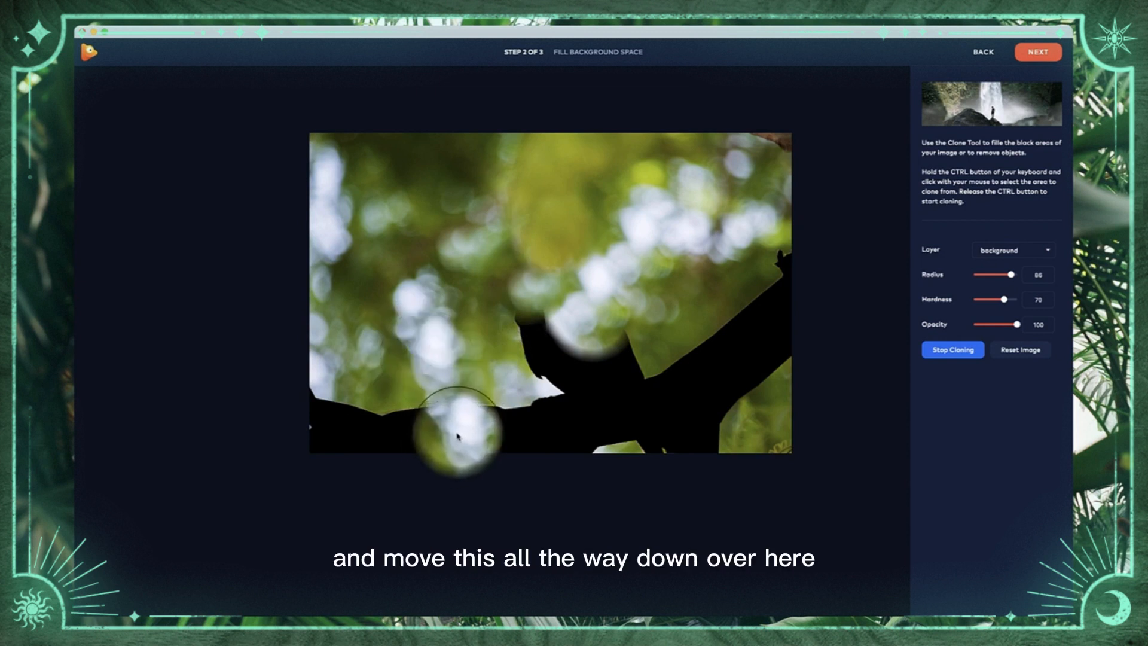
left_click_drag(457, 436, 359, 442)
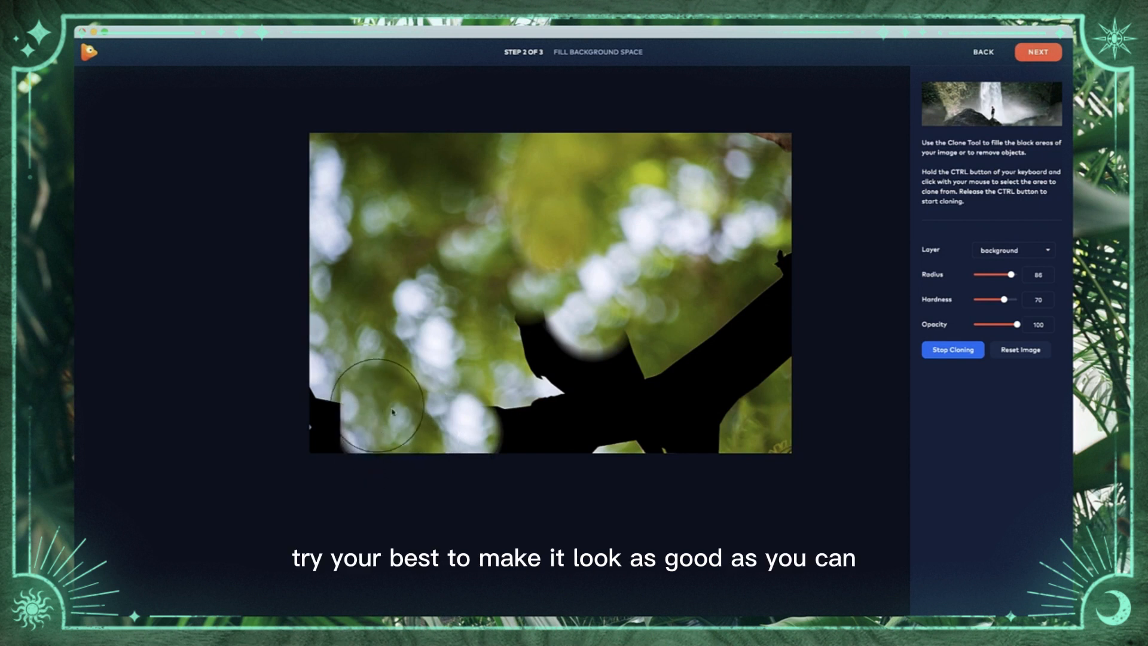
mouse_move(478, 410)
left_mouse_down()
mouse_move(530, 421)
mouse_move(520, 348)
left_mouse_up()
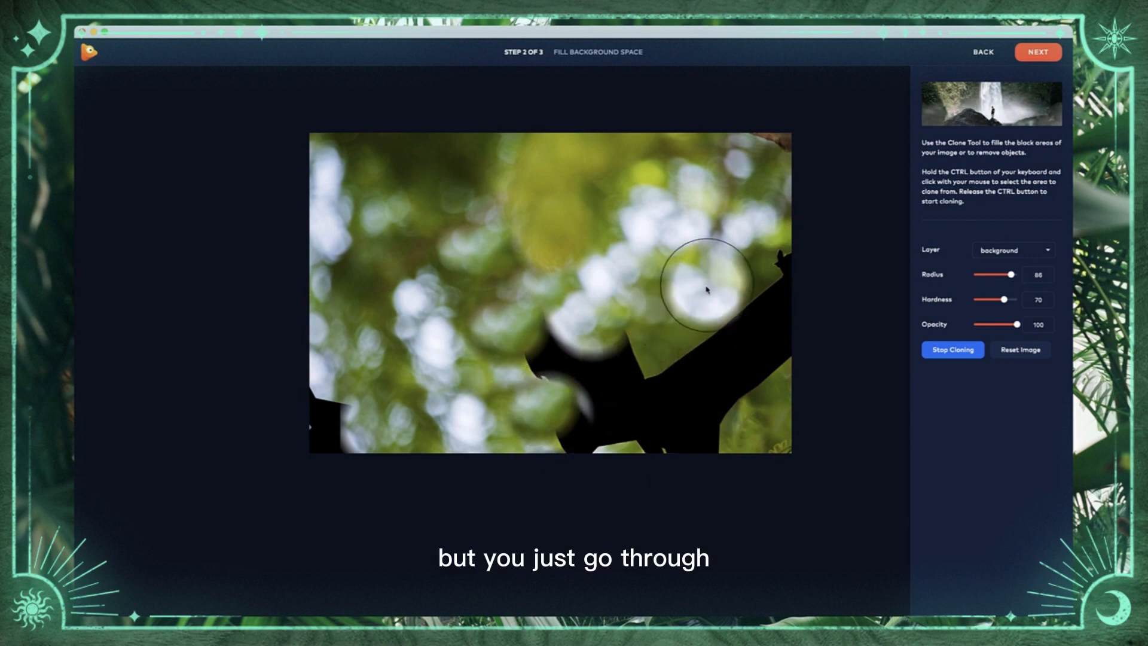
Set the clone radius to 55 and clone the green area above the right branch over the branch's upper edge
scroll(702, 289, "up", 5)
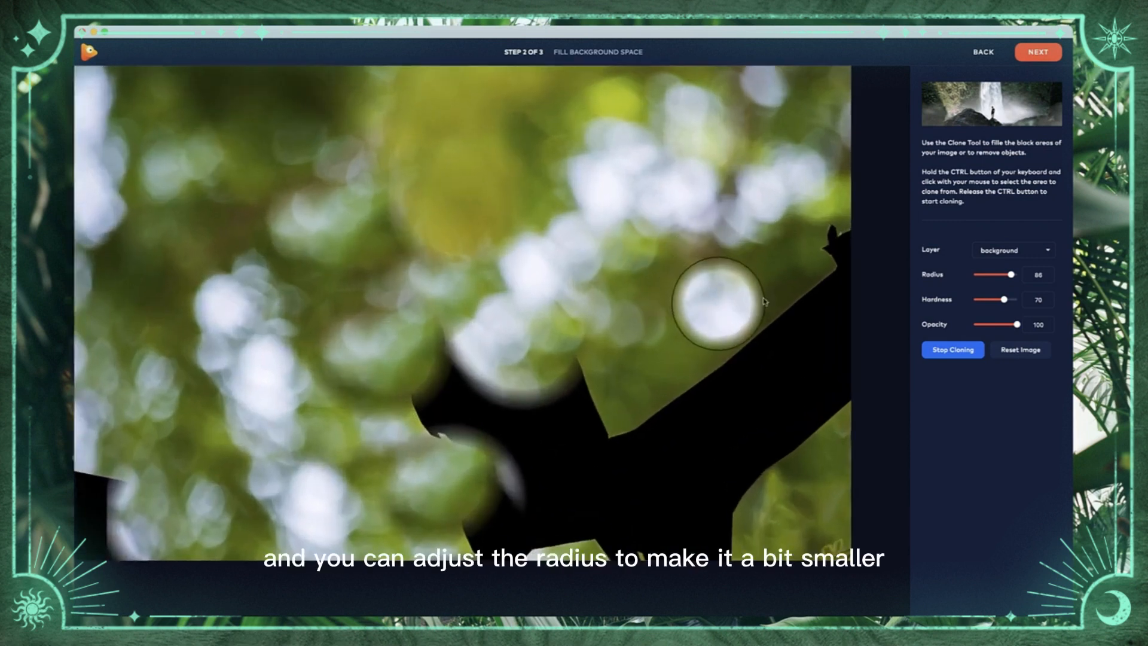
left_click_drag(1010, 275, 998, 275)
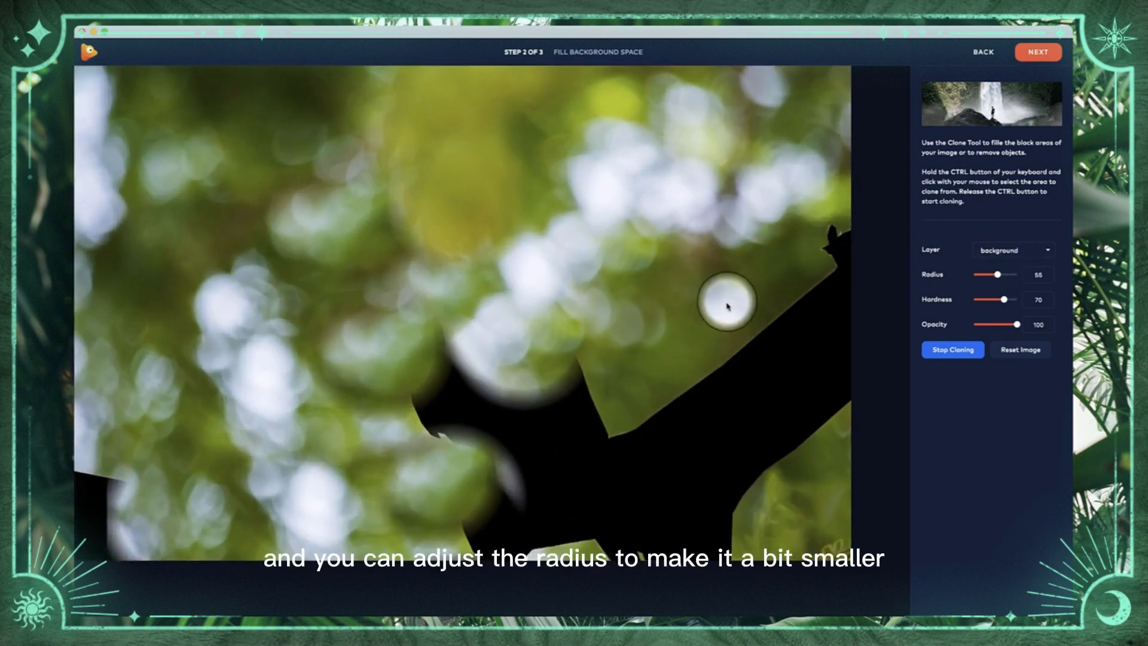
scroll(725, 304, "down", 4)
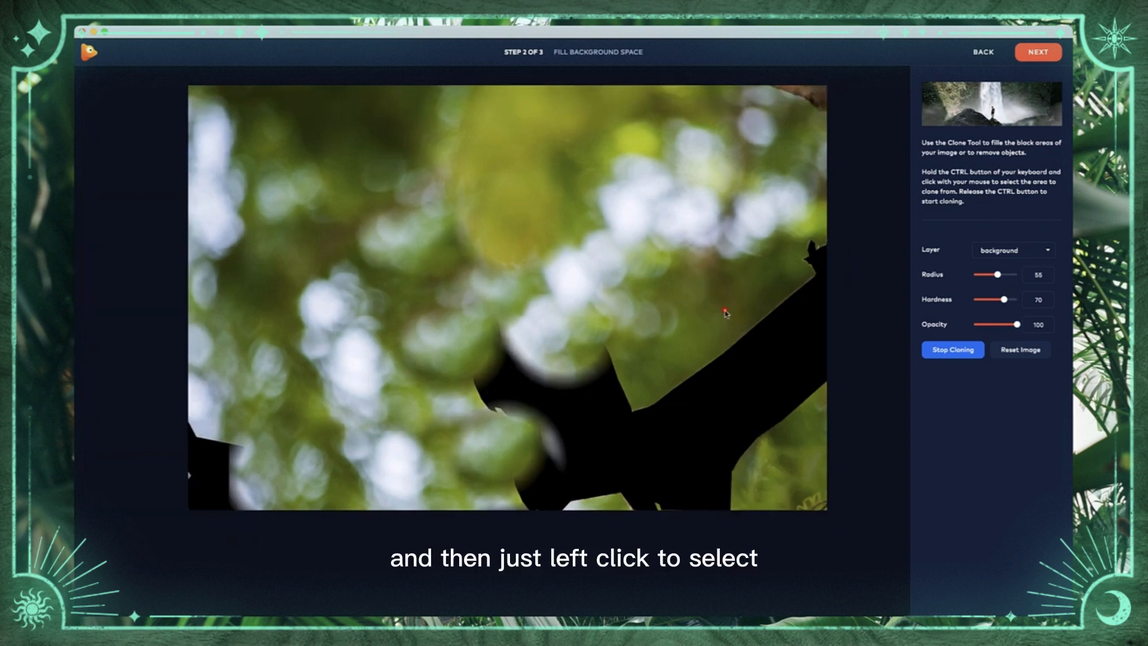
left_click(725, 311, "ctrl")
mouse_move(752, 352)
left_mouse_down()
mouse_move(716, 369)
mouse_move(775, 331)
left_mouse_up()
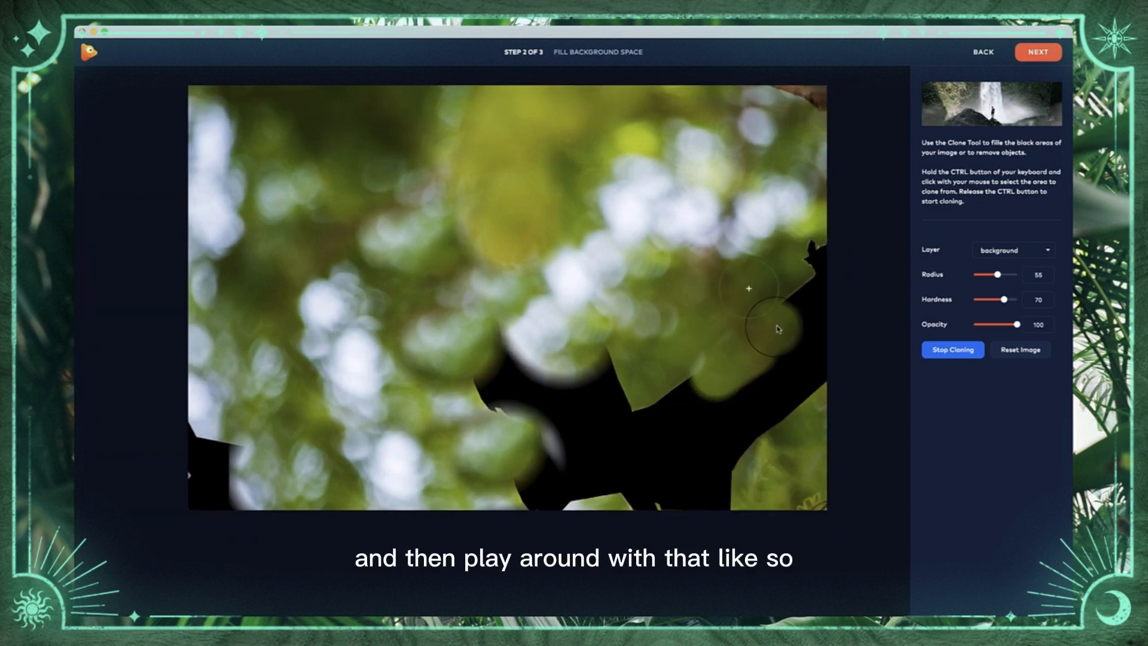
Set the clone radius to 80 and paint sampled foliage over the left edge of the owl's remaining silhouette
scroll(755, 361, "down", 3)
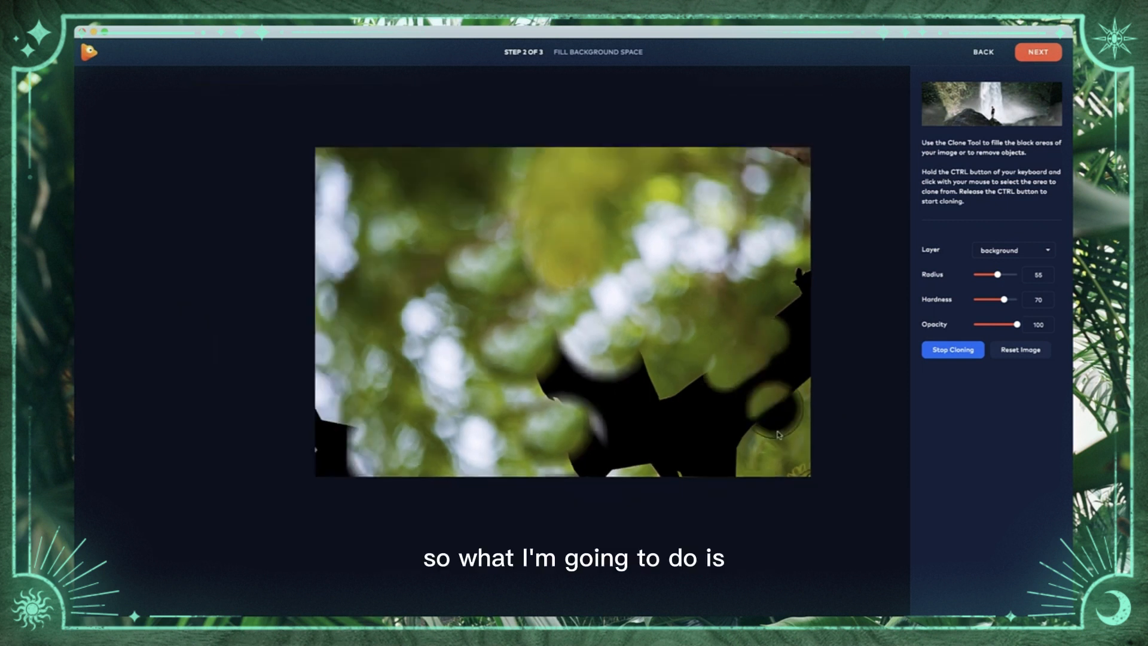
left_click(504, 375, "ctrl")
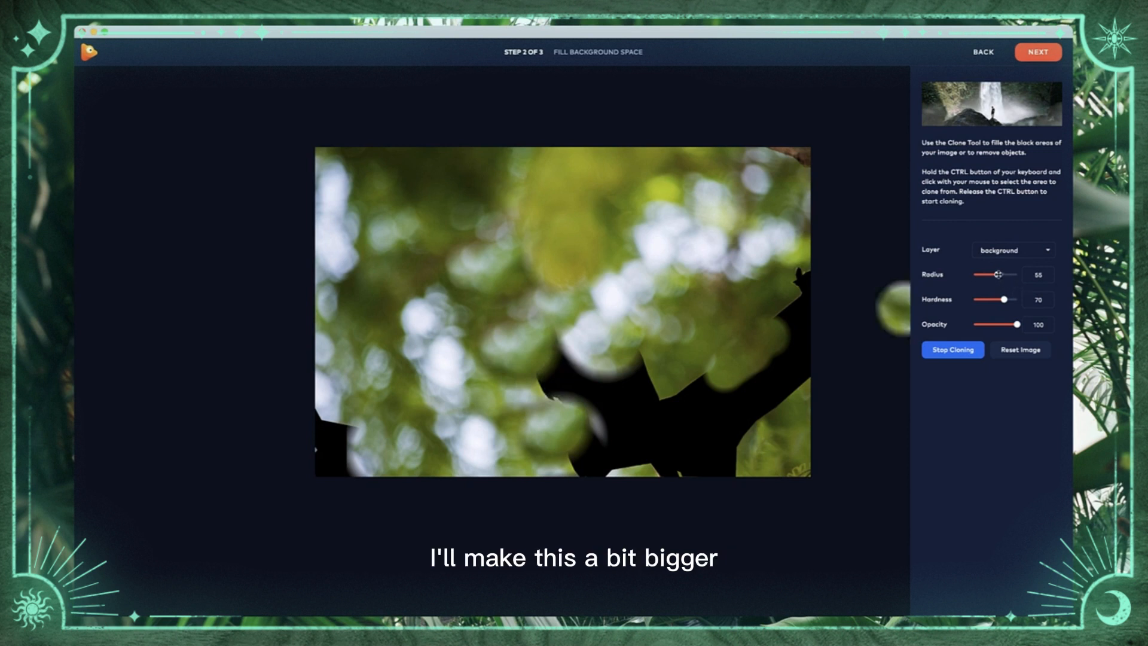
left_click_drag(1008, 274, 1009, 274)
mouse_move(535, 397)
left_mouse_down()
mouse_move(569, 367)
mouse_move(556, 392)
left_mouse_up()
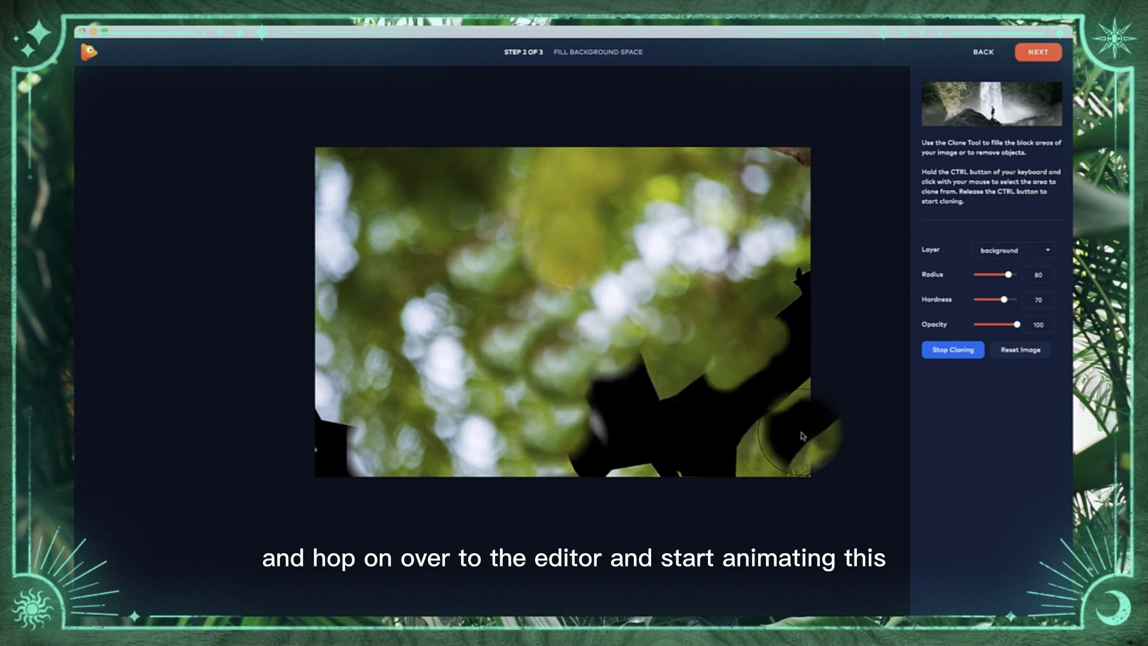
Clone the surrounding greenery over the rest of the owl's body and the middle of the branch
scroll(754, 400, "up", 3)
scroll(615, 341, "up", 2)
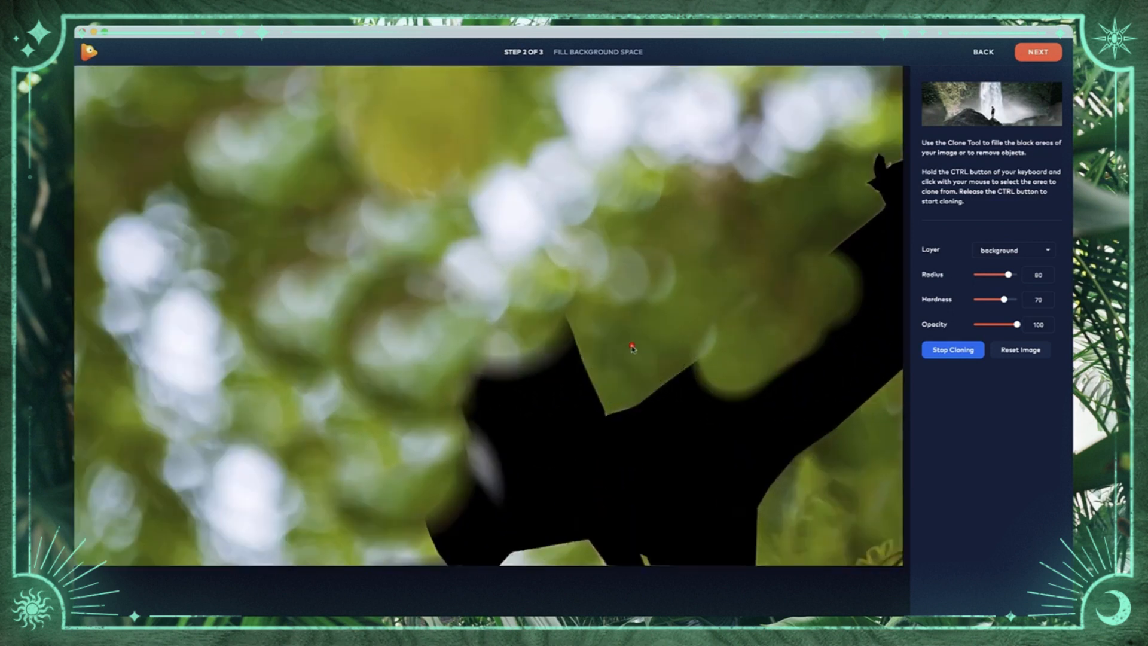
scroll(607, 341, "down", 4)
mouse_move(544, 399)
left_mouse_down()
mouse_move(559, 417)
mouse_move(530, 428)
left_mouse_up()
scroll(748, 473, "up", 3)
scroll(522, 359, "down", 2)
left_click_drag(536, 324, 499, 360)
scroll(499, 359, "down", 1)
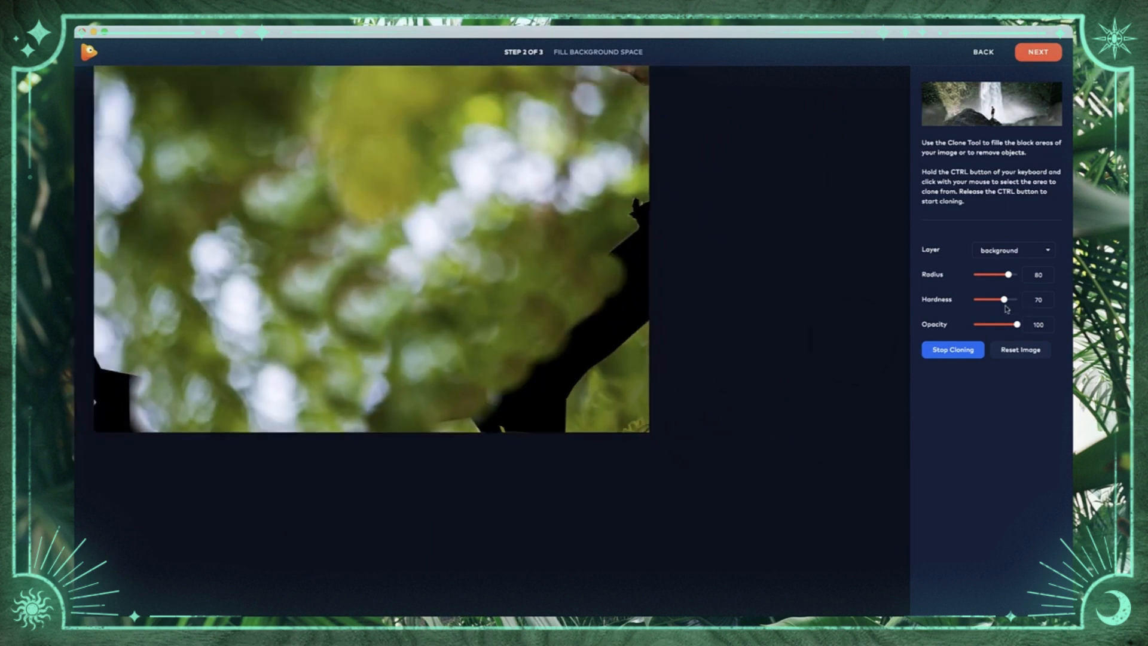
Set the clone hardness to 56 and fill the remaining right section of the branch with greenery
left_click_drag(1003, 300, 998, 301)
left_click(508, 370)
left_click_drag(617, 267, 637, 209)
scroll(616, 303, "up", 2)
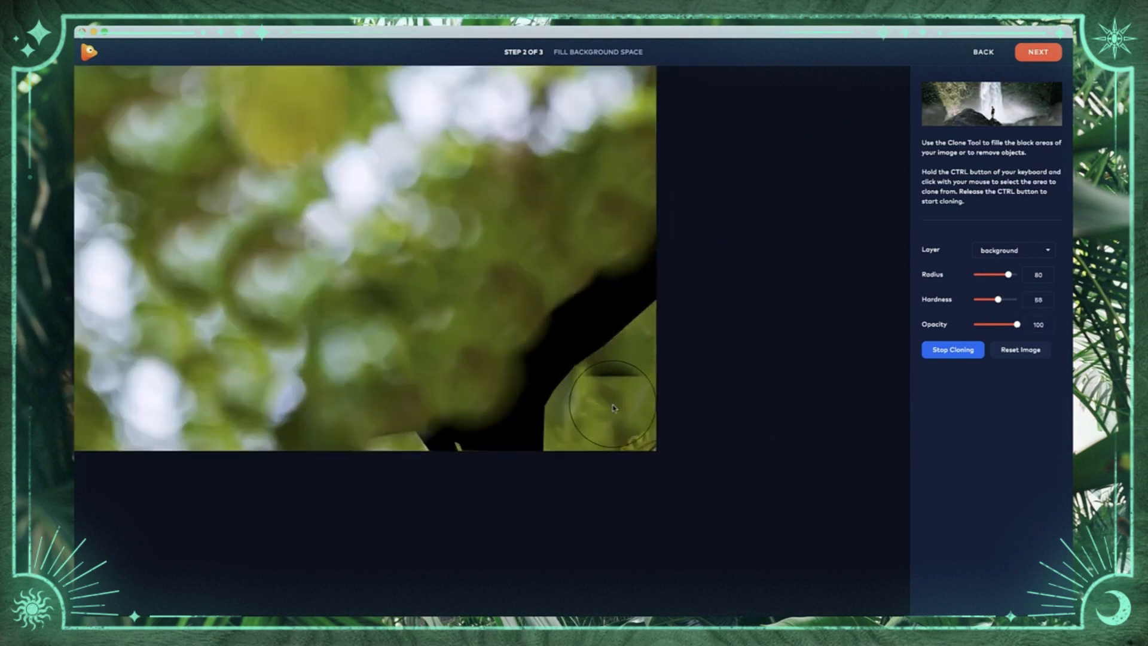
scroll(599, 319, "down", 2)
scroll(559, 371, "up", 1)
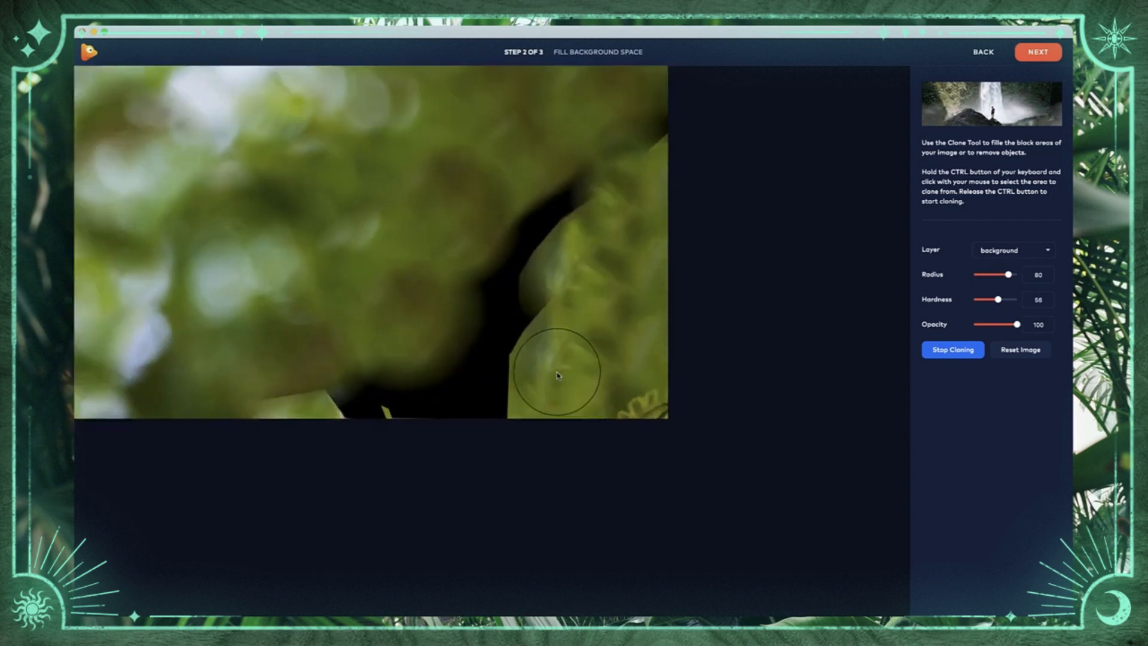
mouse_move(558, 371)
left_mouse_down()
mouse_move(463, 412)
mouse_move(494, 311)
mouse_move(441, 380)
mouse_move(380, 389)
mouse_move(450, 254)
mouse_move(379, 370)
mouse_move(477, 247)
mouse_move(499, 307)
mouse_move(555, 252)
mouse_move(644, 251)
left_mouse_up()
Clone nearby foliage over the black patch in the image's lower-left corner and return to the animation editor
scroll(506, 386, "down", 1)
scroll(651, 263, "down", 1)
scroll(650, 263, "down", 1)
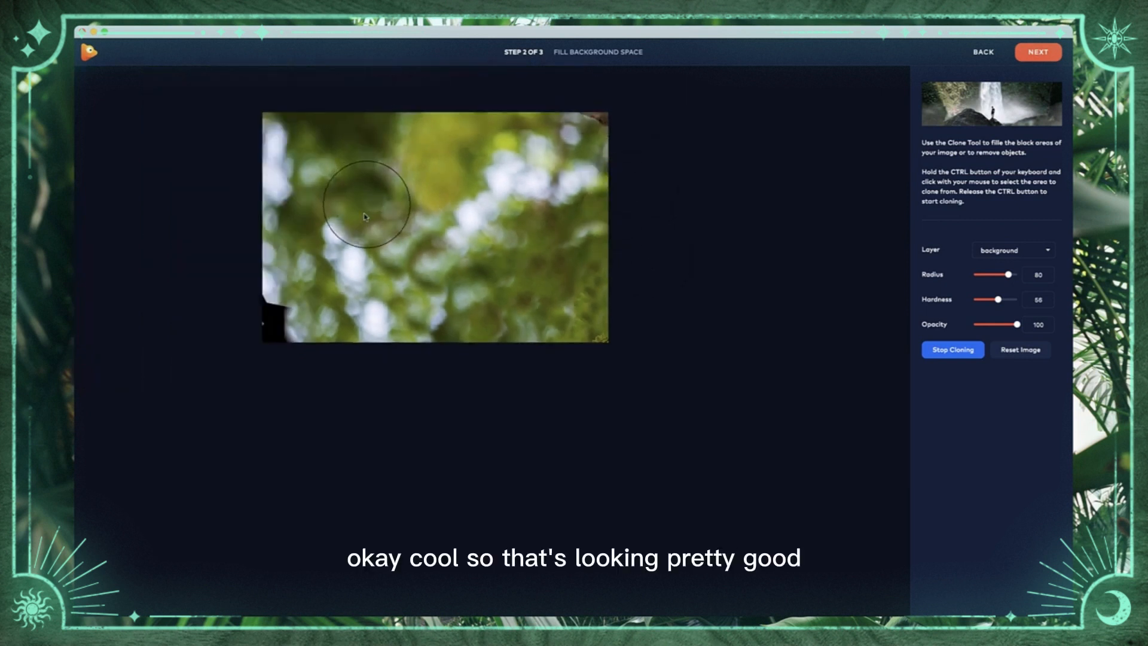
scroll(353, 266, "up", 1)
left_click(345, 301, "ctrl")
left_click_drag(271, 354, 263, 352)
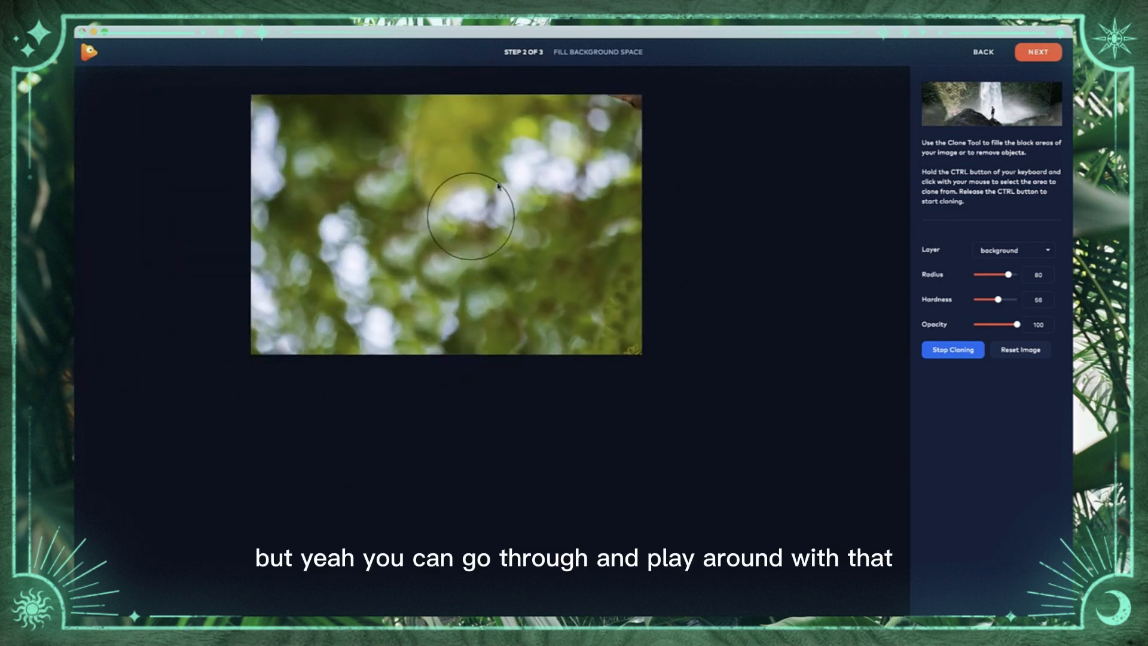
scroll(469, 205, "up", 1)
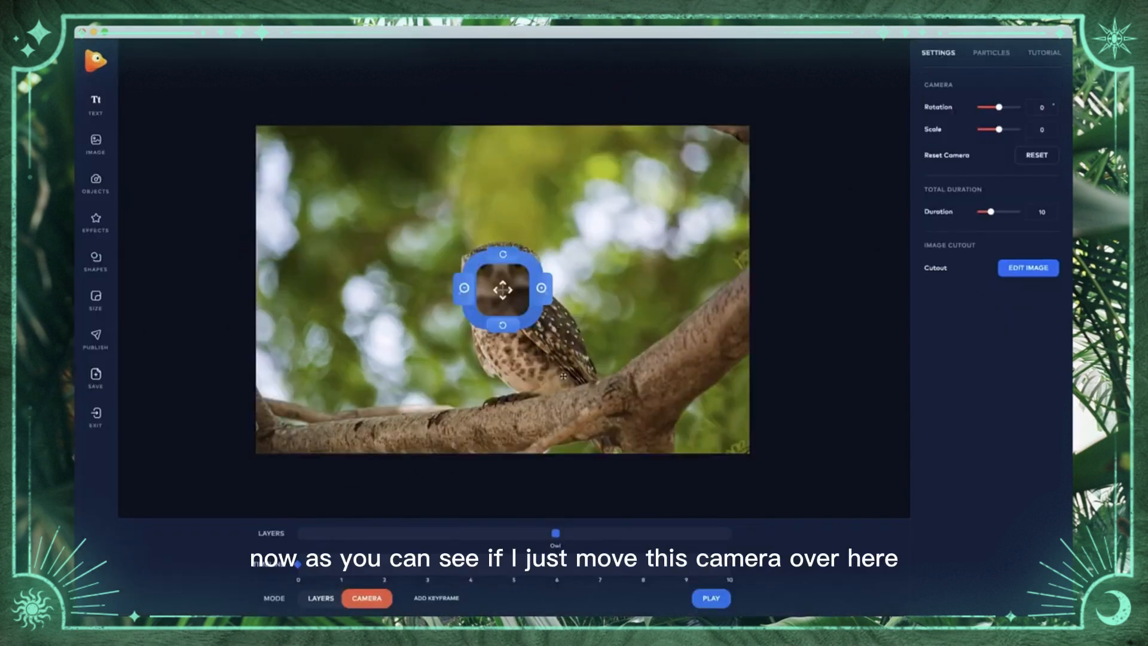
Move the camera below and left of the owl and increase the camera scale to 7.9999
left_click_drag(502, 289, 422, 340)
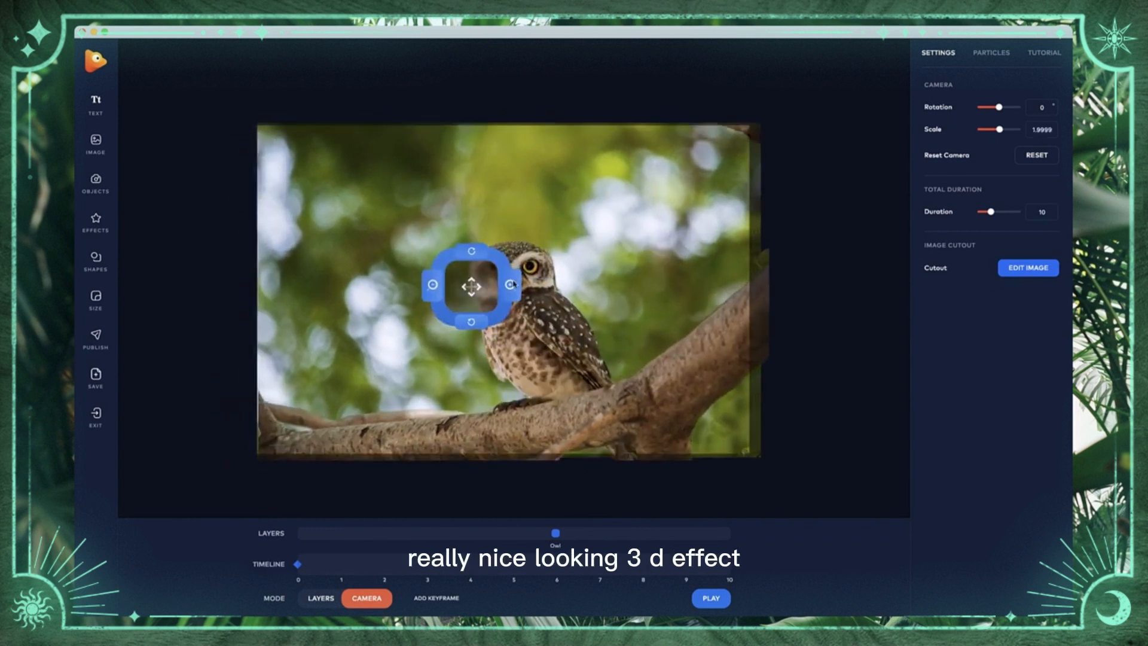
left_click(512, 285)
left_click(512, 285)
left_click(513, 284)
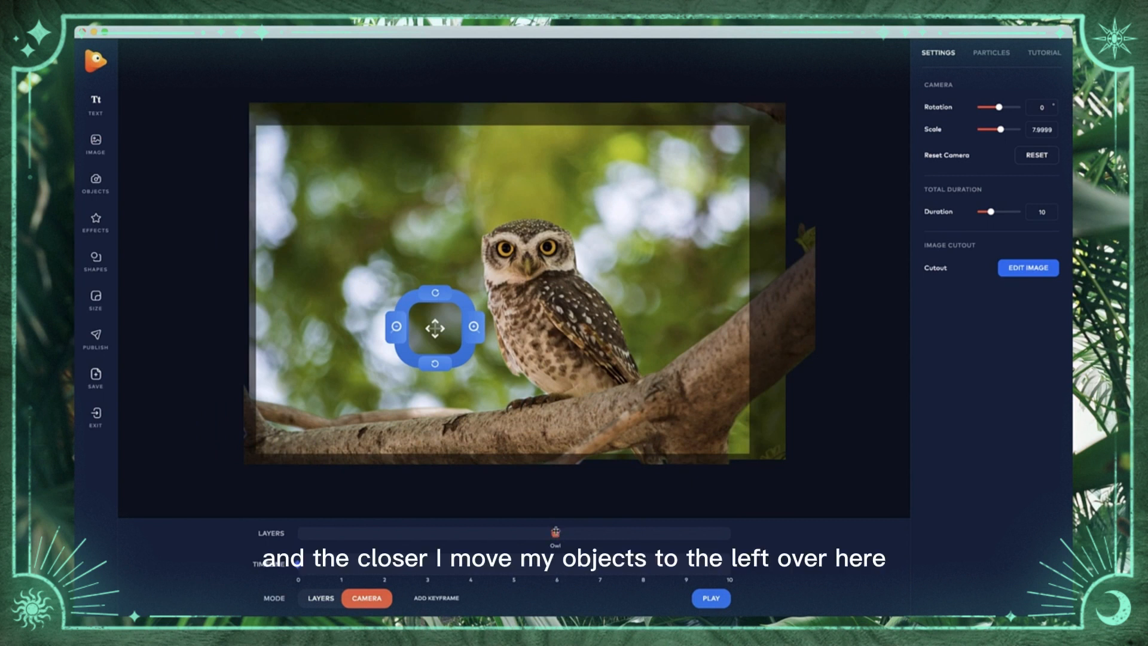
Move the Owl layer's marker to about 5 on the layers track and shift the camera to check the depth effect
left_click(513, 535)
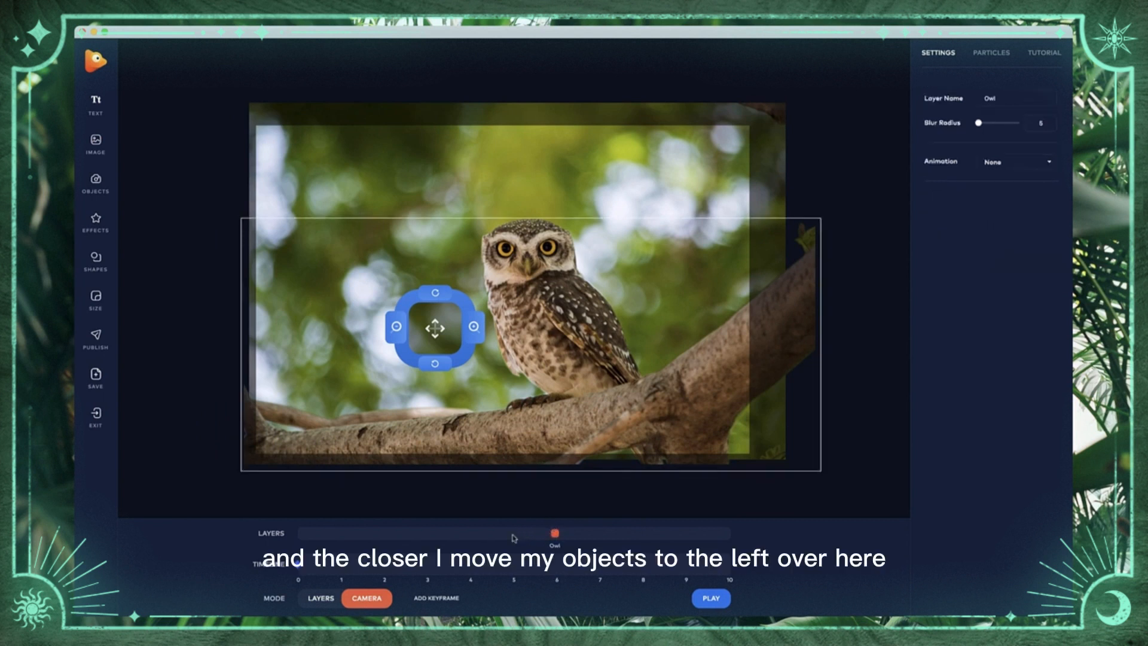
left_click(513, 535)
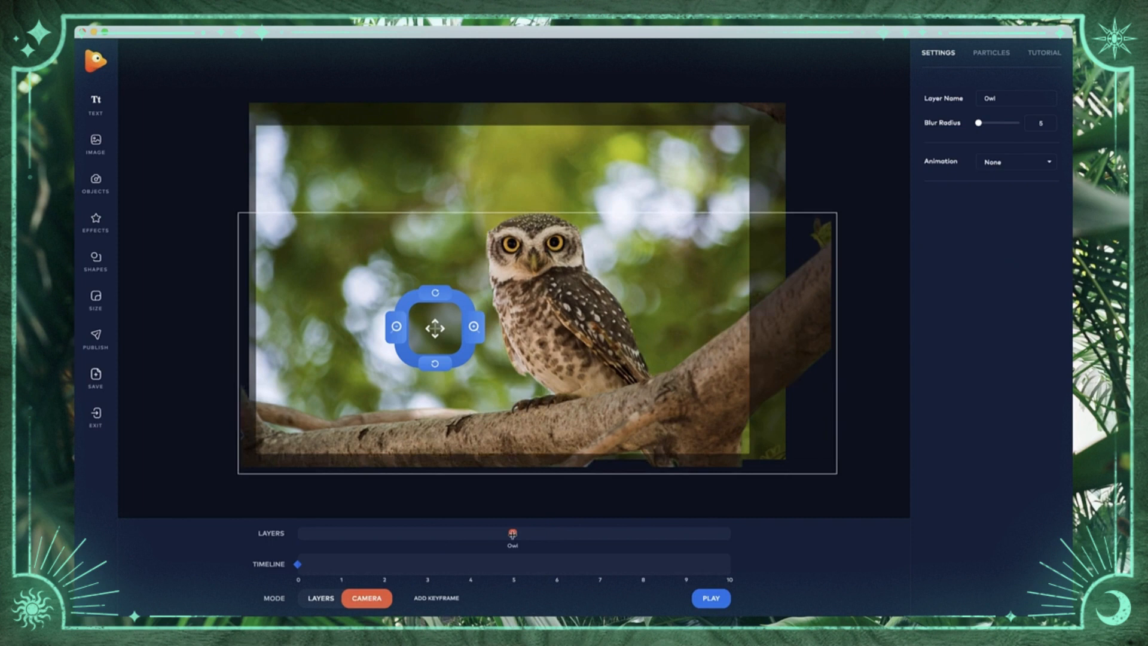
left_click_drag(466, 324, 429, 358)
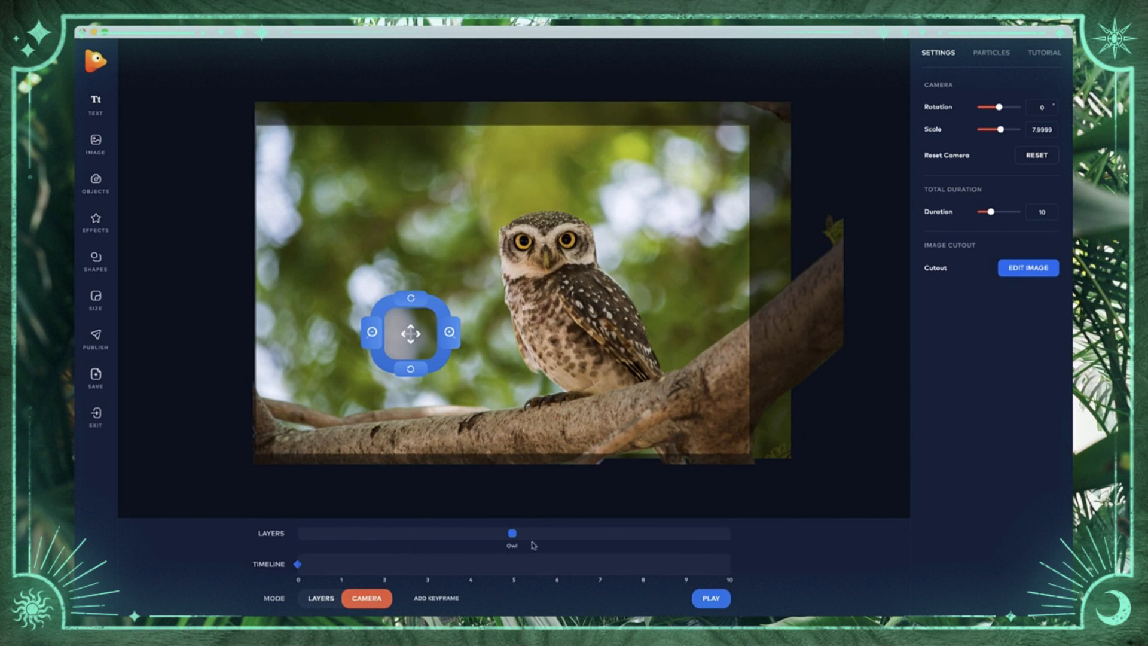
Move the Owl layer's marker to 10 on the layers track and shift the camera to compare the depth effect
left_click(322, 598)
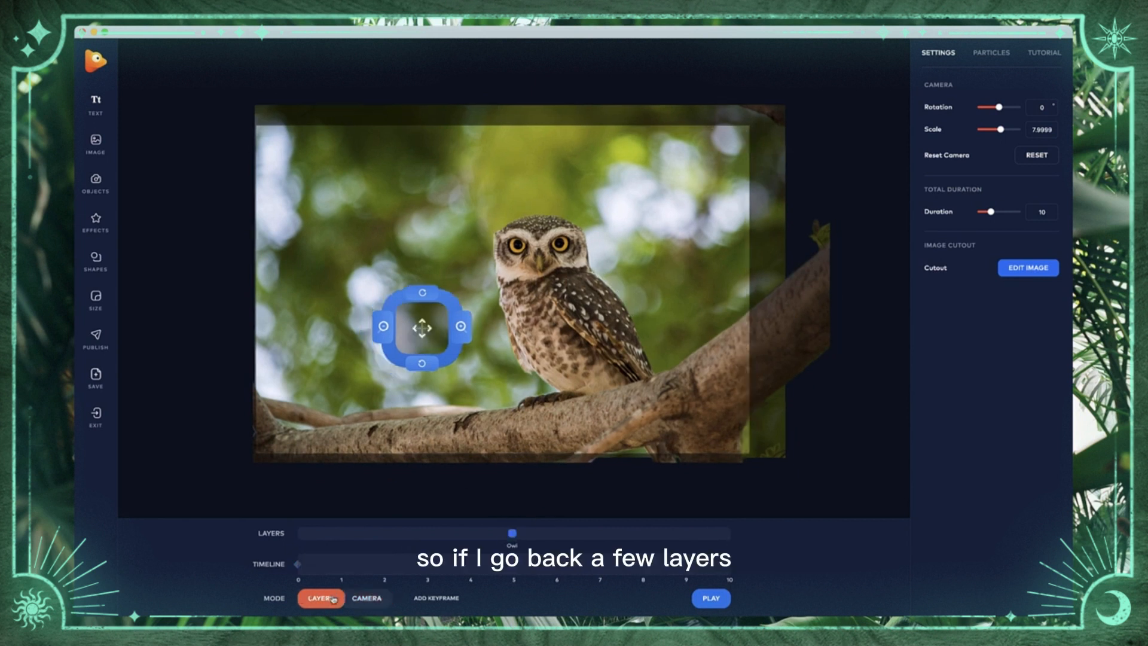
left_click(512, 532)
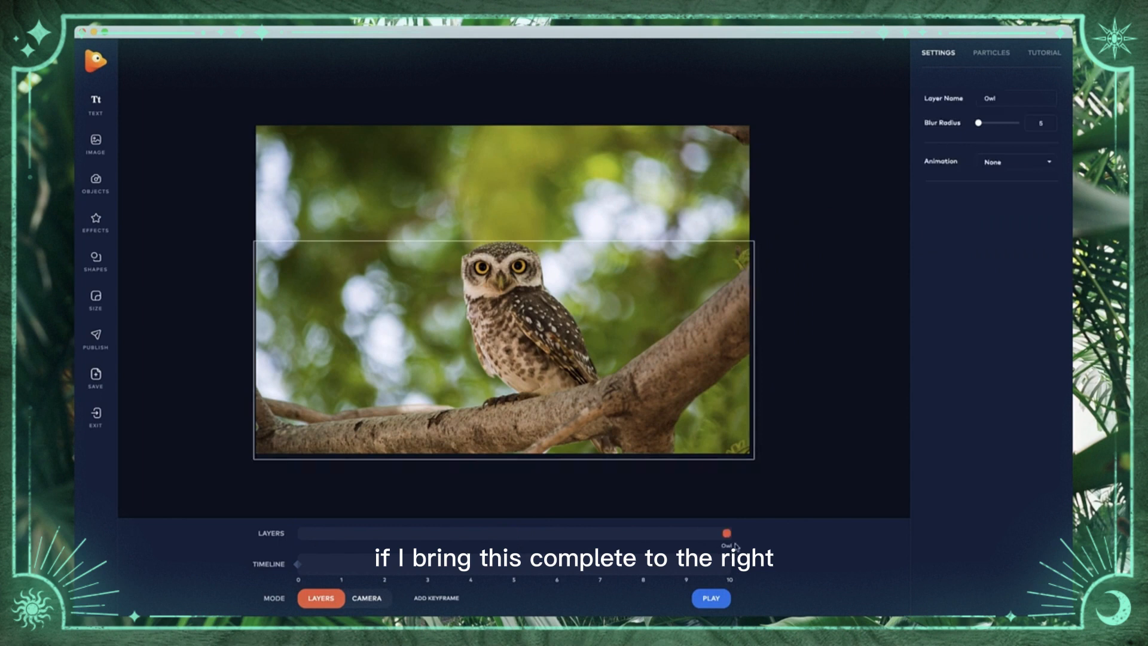
left_click(367, 598)
left_click_drag(500, 281, 423, 281)
left_click_drag(415, 351, 505, 278)
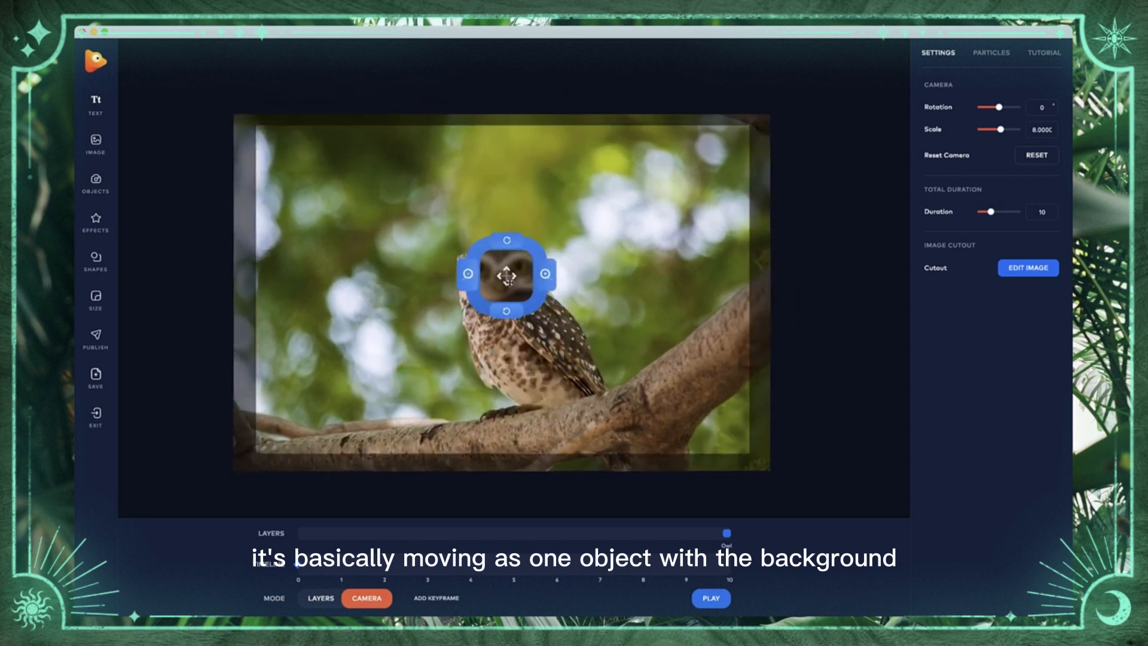
Move the Owl layer's marker back to about 5 on the layers track and shift the camera to check the parallax
left_click(321, 597)
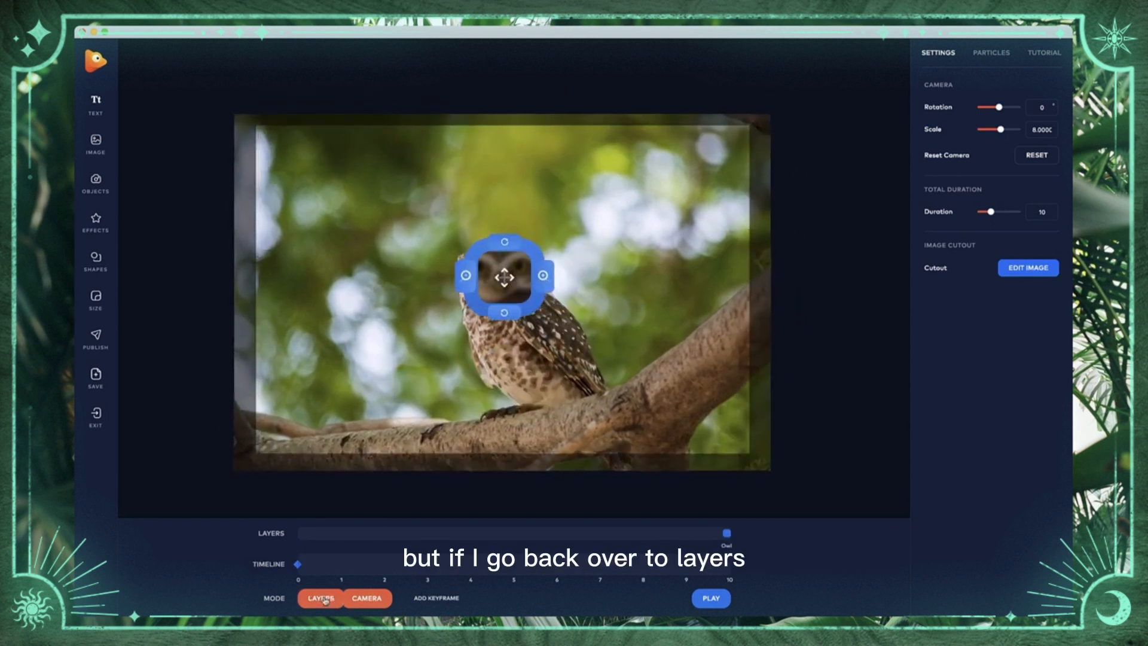
left_click_drag(726, 533, 569, 533)
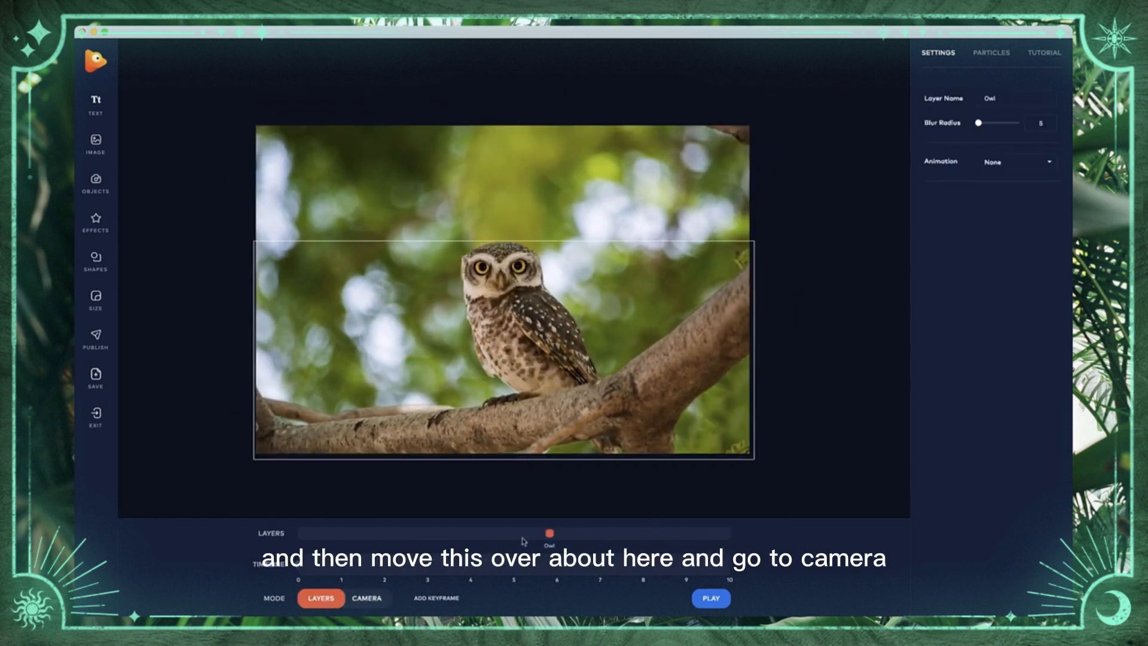
left_click(366, 598)
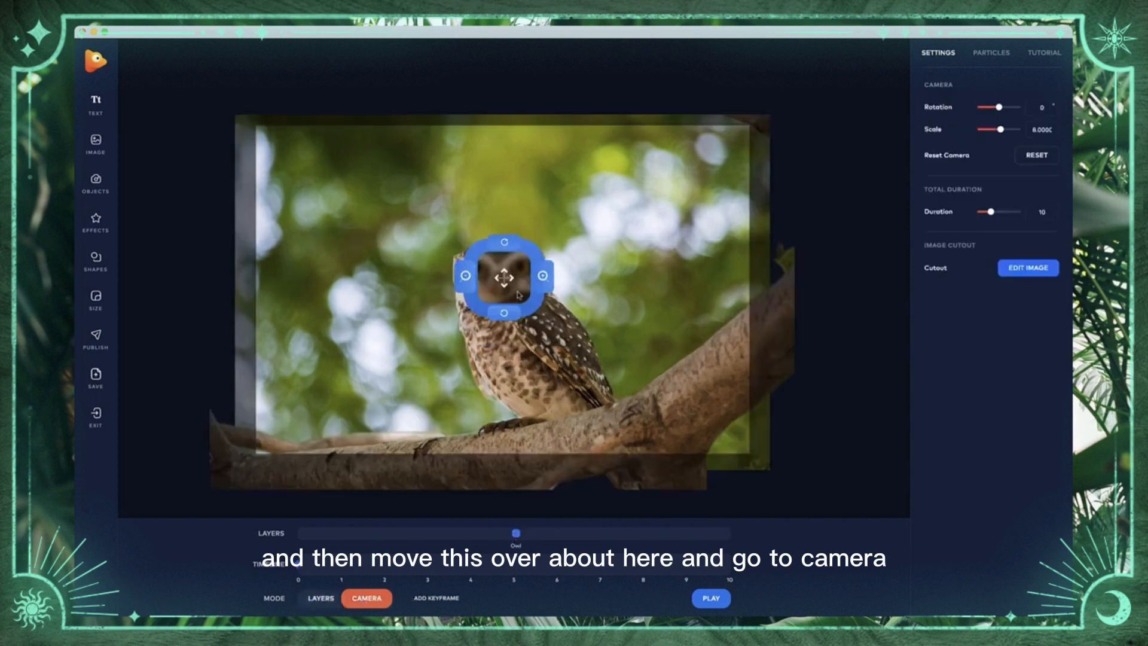
left_click(556, 315)
left_click_drag(642, 325, 480, 290)
Add a text layer reading "ZOO" with its letter spacing set to 34
left_click(321, 598)
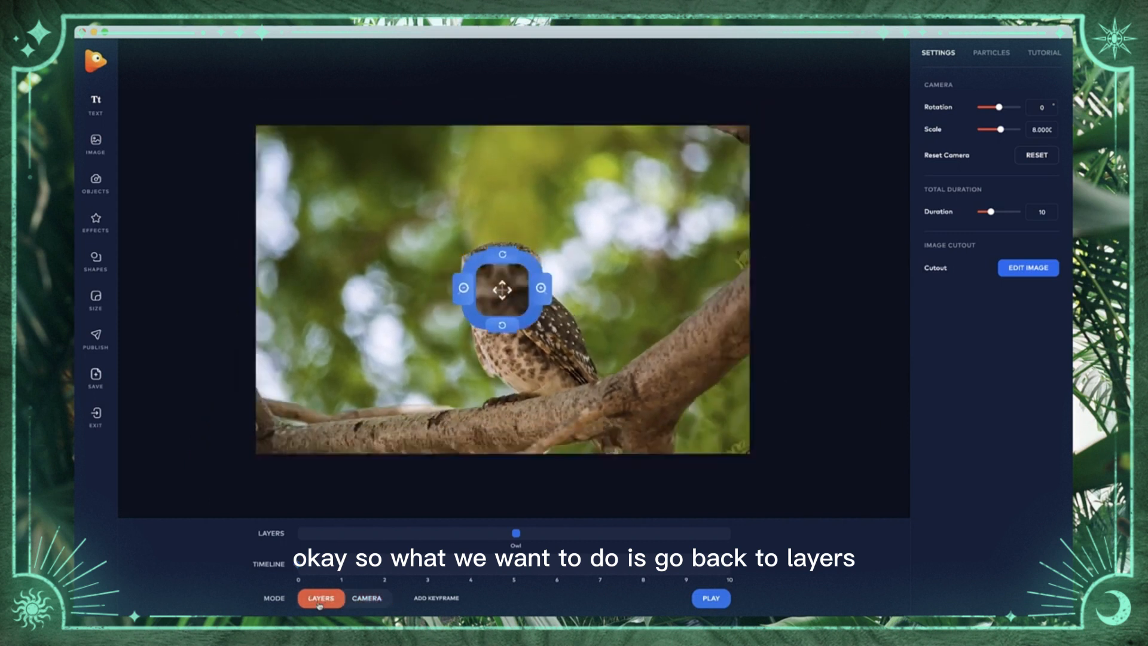
left_click(99, 104)
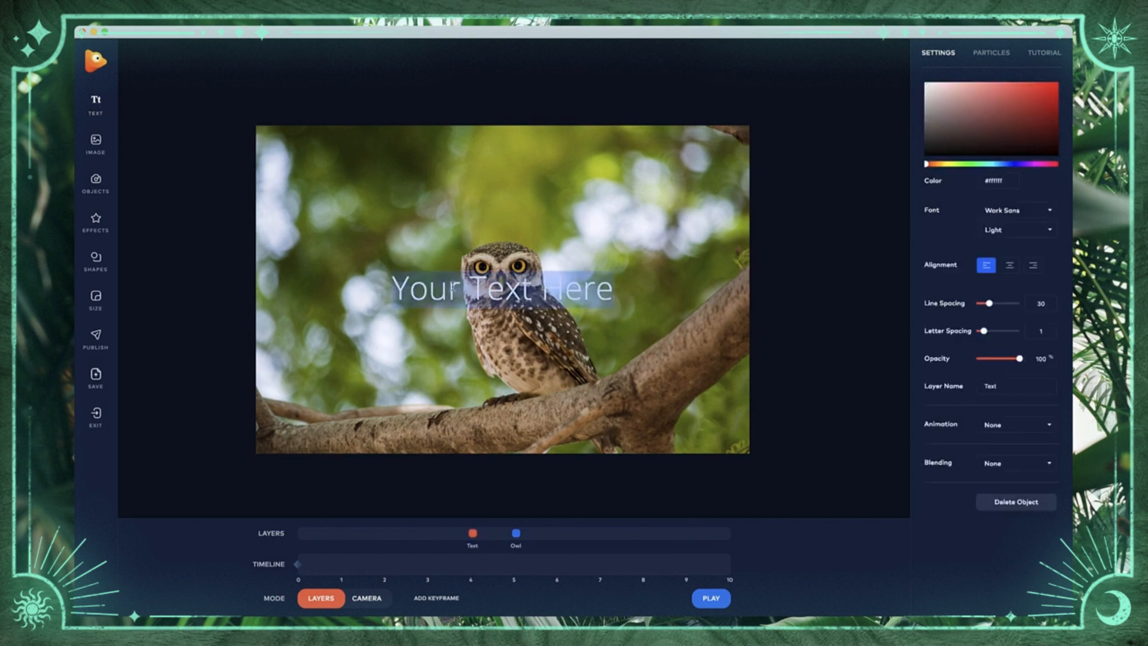
key("BackSpace")
type("zoo")
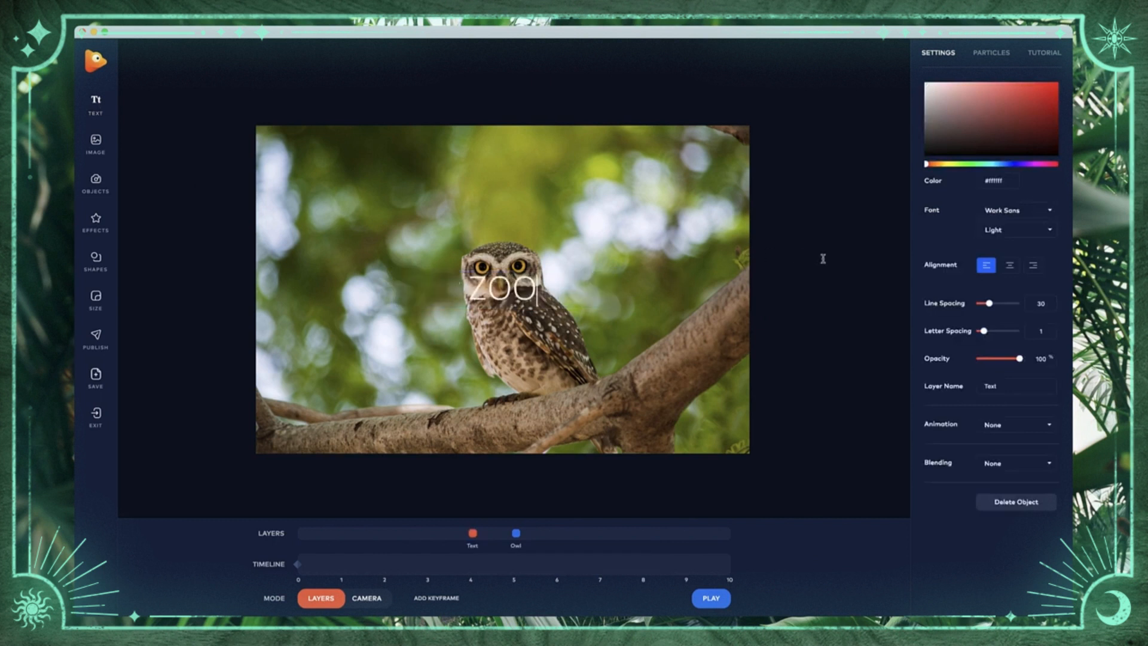
left_click_drag(982, 330, 992, 332)
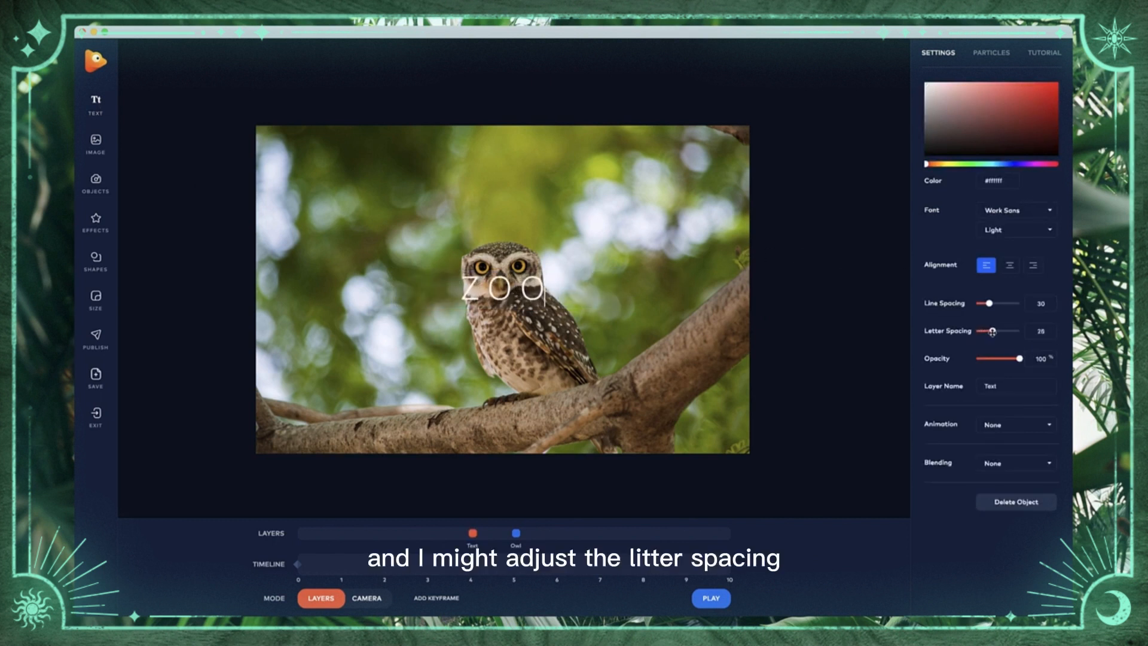
Change the ZOO text's font to Bebas Neue and place the text just left of the owl's head
left_click(1012, 210)
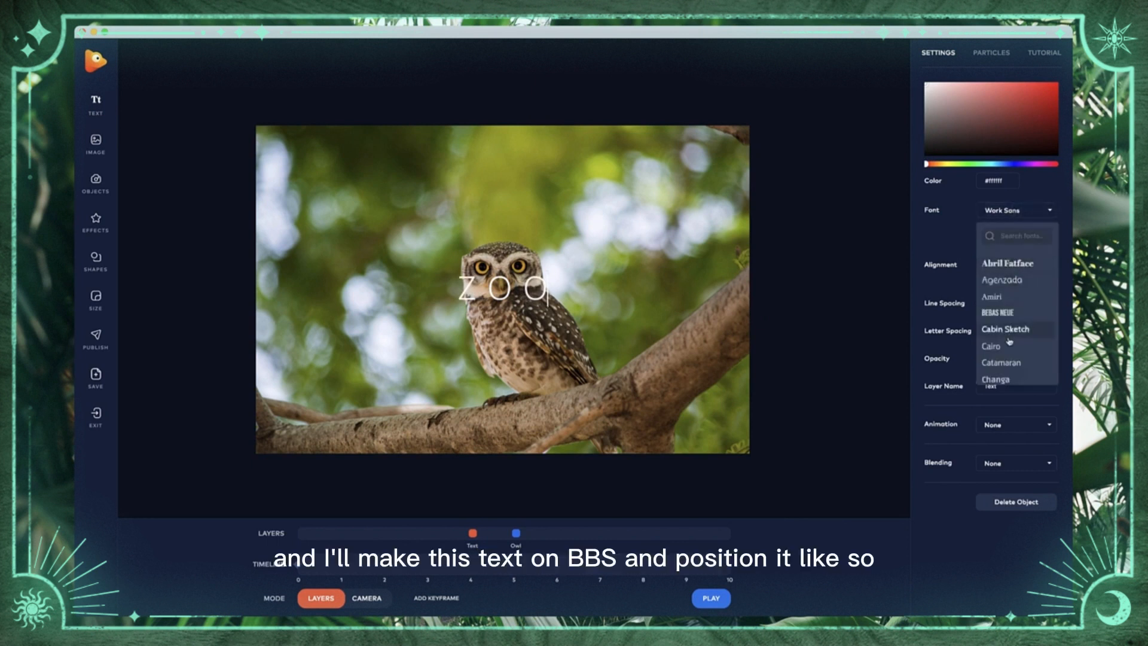
left_click(998, 312)
left_click(795, 303)
mouse_move(500, 294)
left_mouse_down()
mouse_move(410, 304)
mouse_move(433, 297)
left_mouse_up()
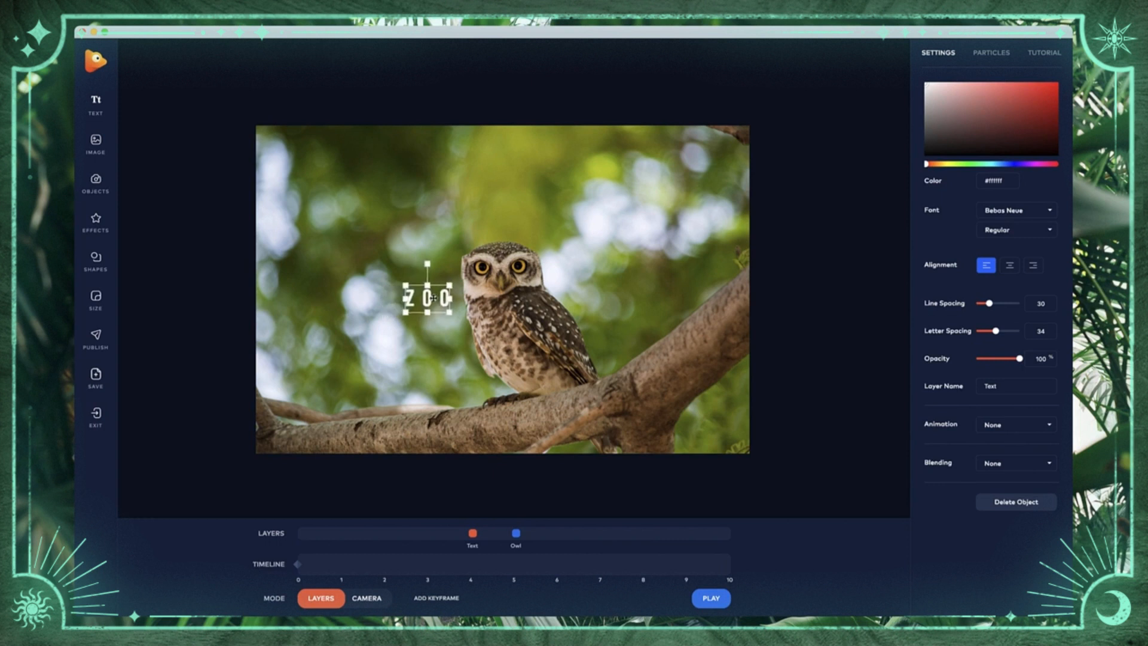
Add a second text layer reading "OPEN" with its letter spacing set to 21
left_click(106, 110)
double_click(564, 300)
double_click(564, 301)
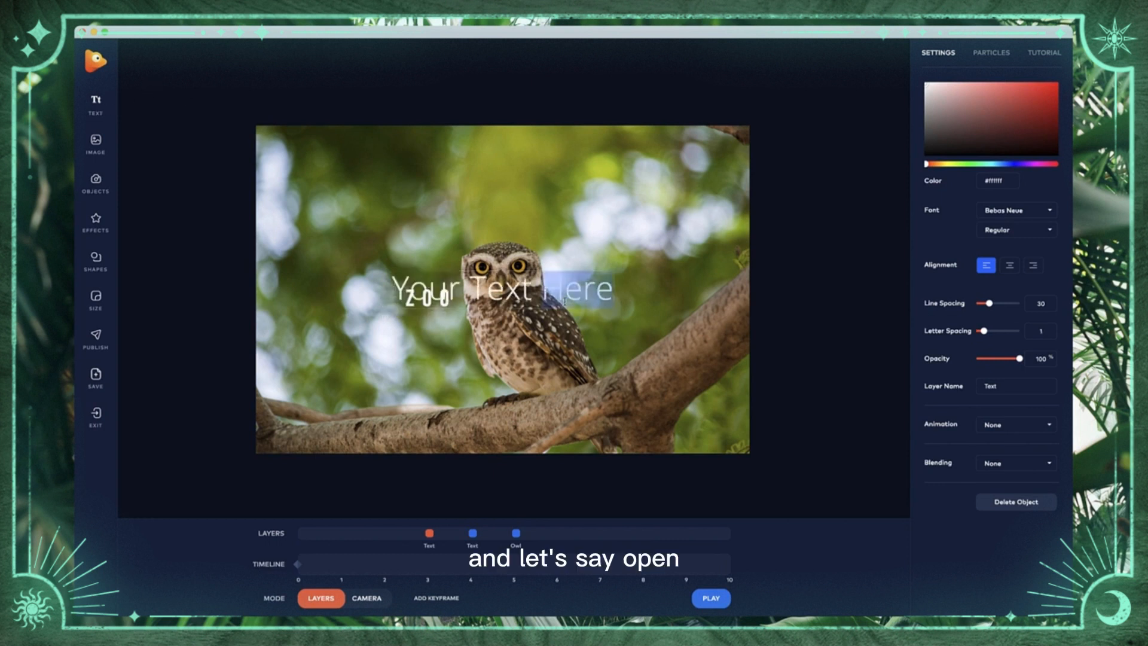
key("ctrl+a")
type("O")
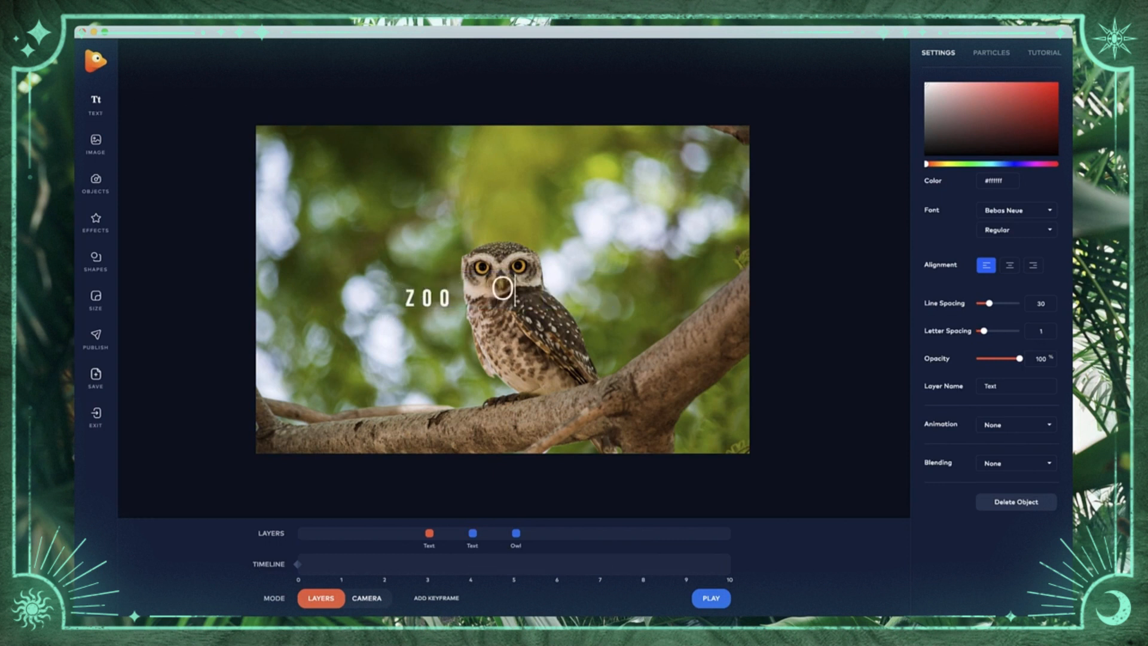
type("PEN")
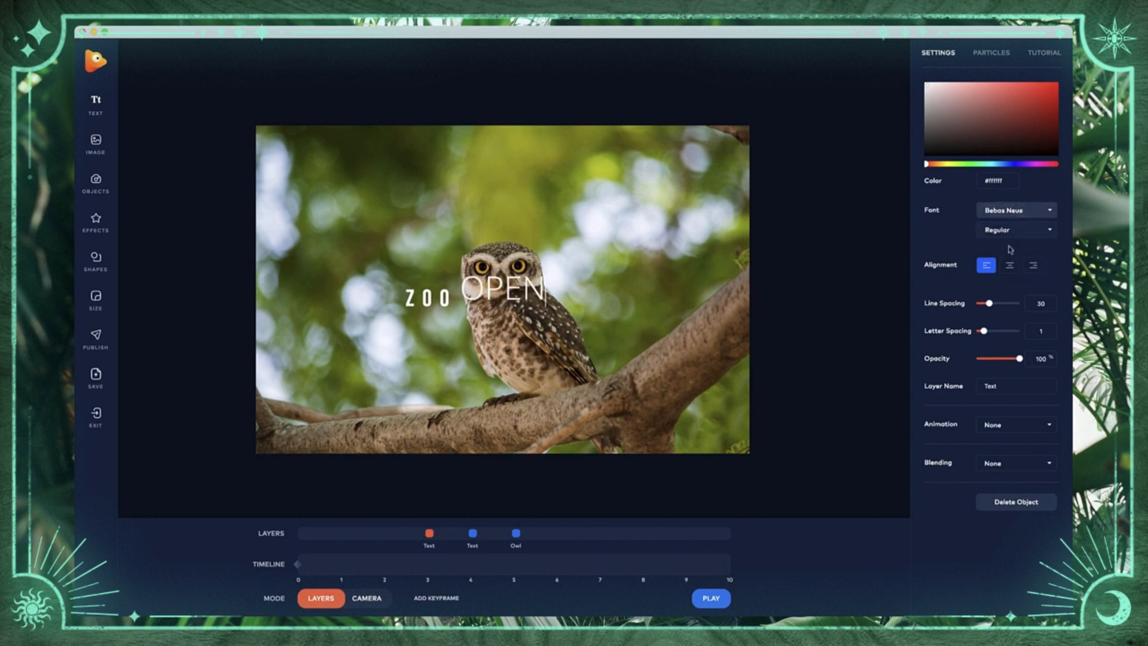
left_click_drag(984, 332, 1006, 330)
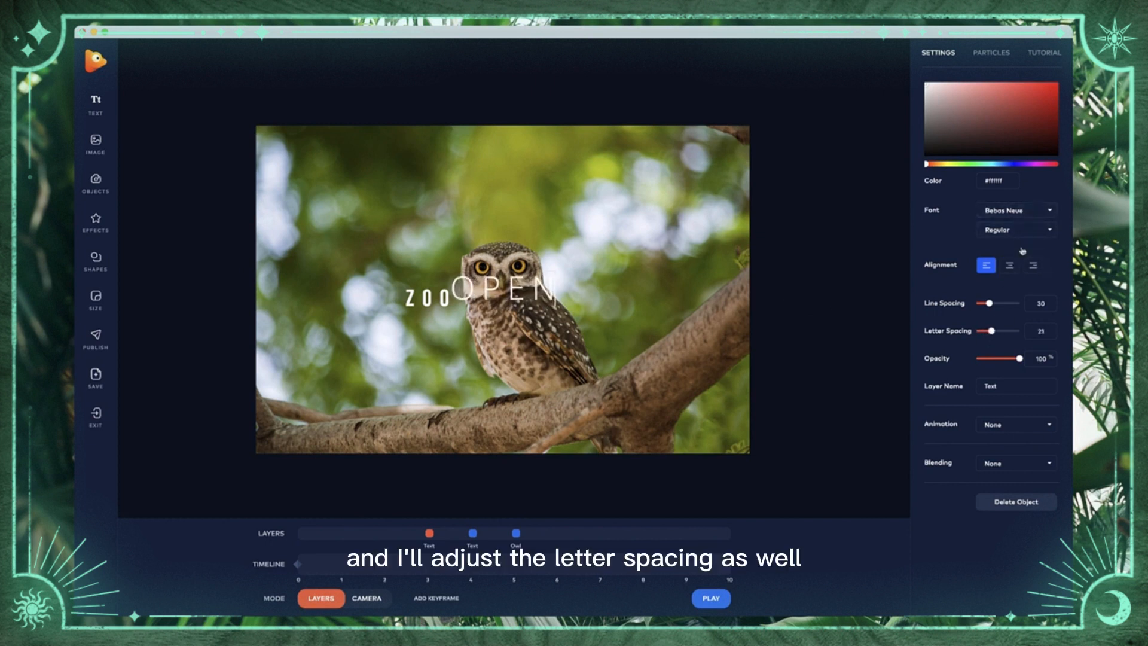
Set the OPEN text's font to Work Sans, shrink it to the width of ZOO and align it directly below
left_click(1017, 210)
scroll(1018, 344, "down", 10)
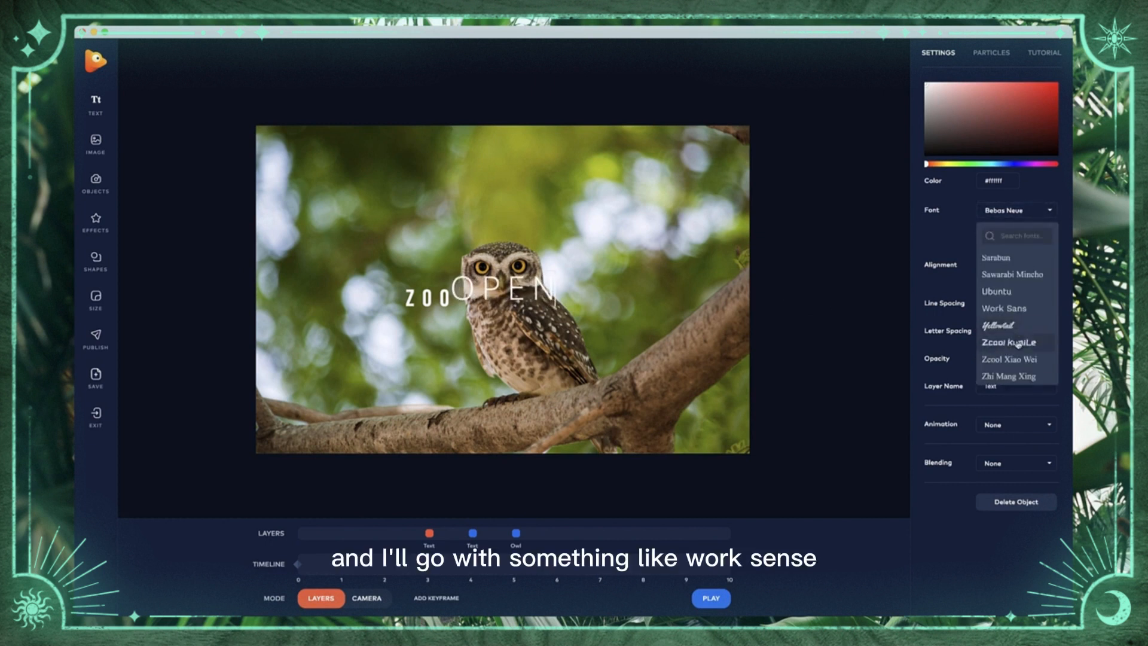
left_click(1016, 309)
left_click_drag(554, 277, 430, 317)
left_click(433, 291)
left_click(431, 316)
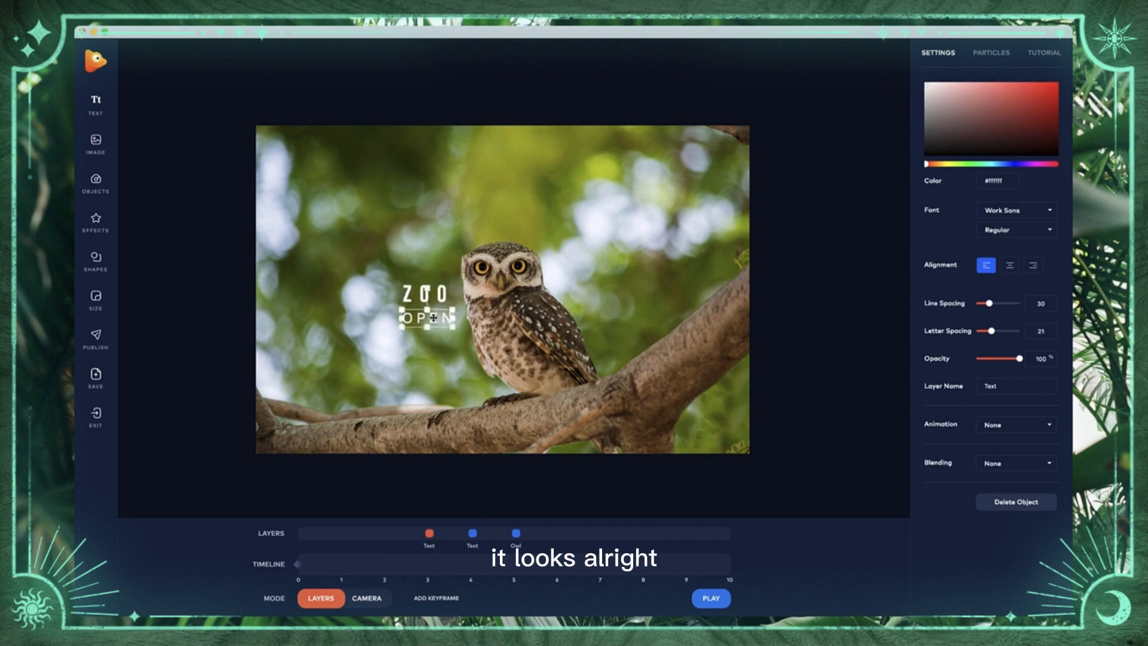
left_click_drag(452, 311, 447, 307)
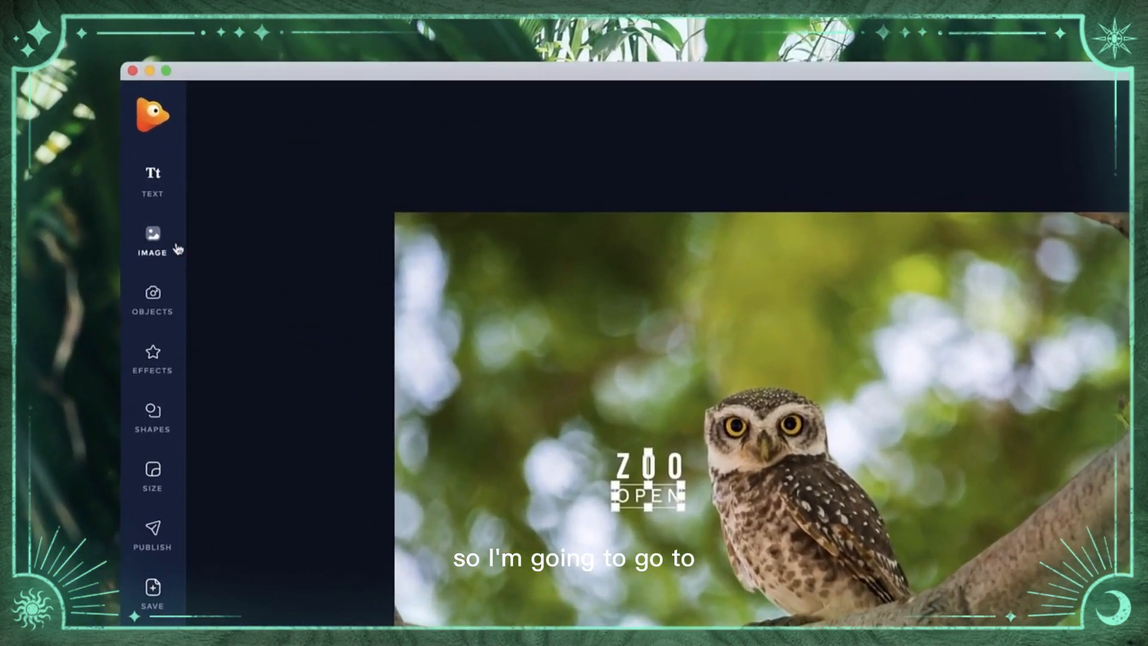
Add the blue butterfly effect, shrink it to a small size and place it on the left part of the branch
left_click(154, 359)
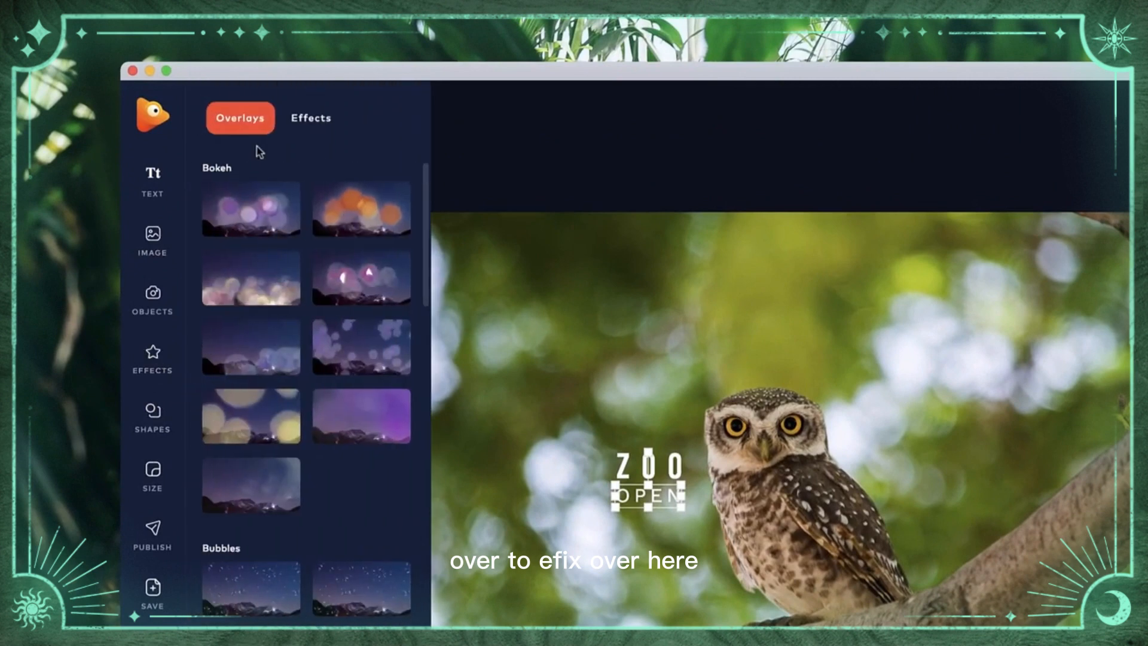
left_click(295, 123)
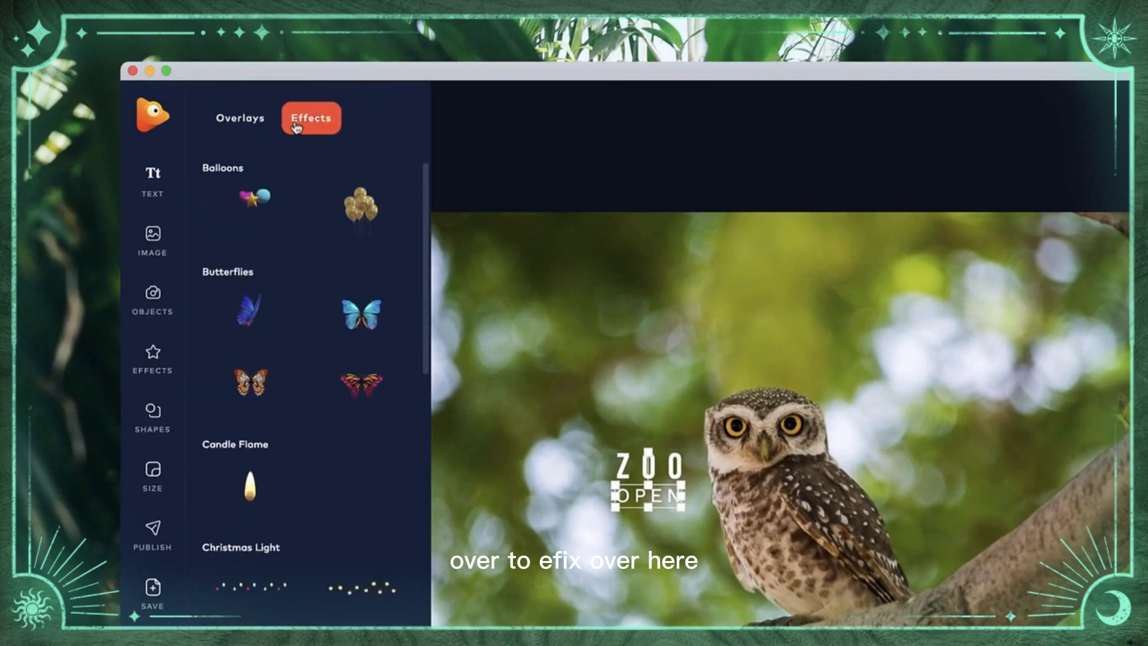
left_click(247, 326)
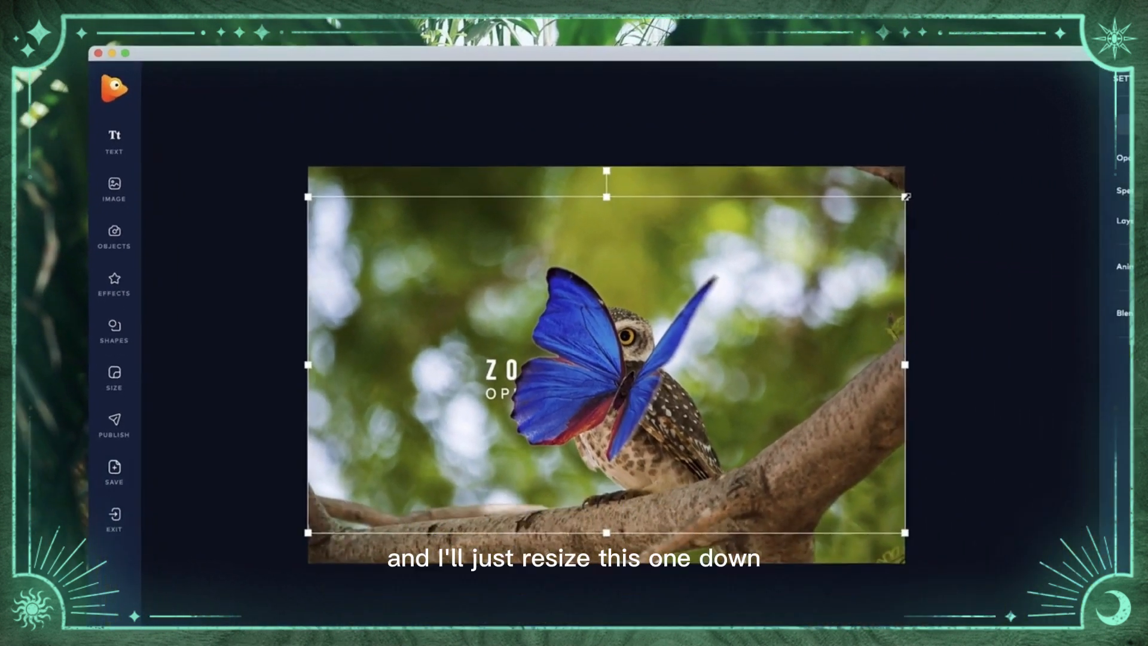
left_click_drag(1147, 229, 569, 555)
mouse_move(377, 375)
left_mouse_down()
mouse_move(367, 389)
mouse_move(379, 379)
left_mouse_up()
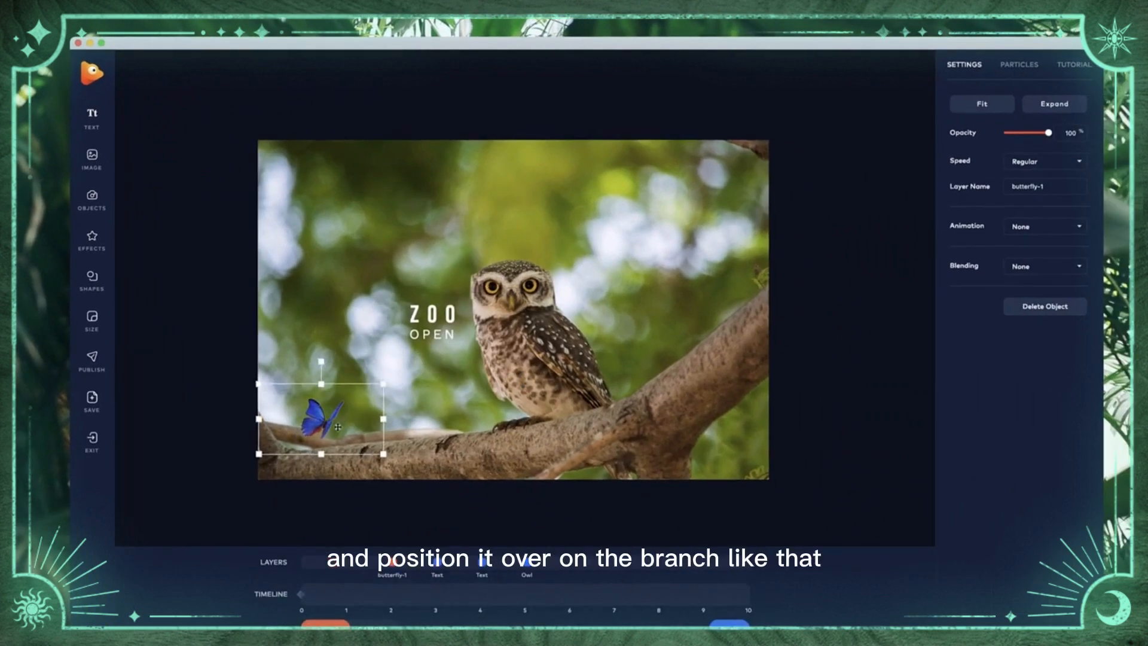
left_click_drag(318, 417, 367, 441)
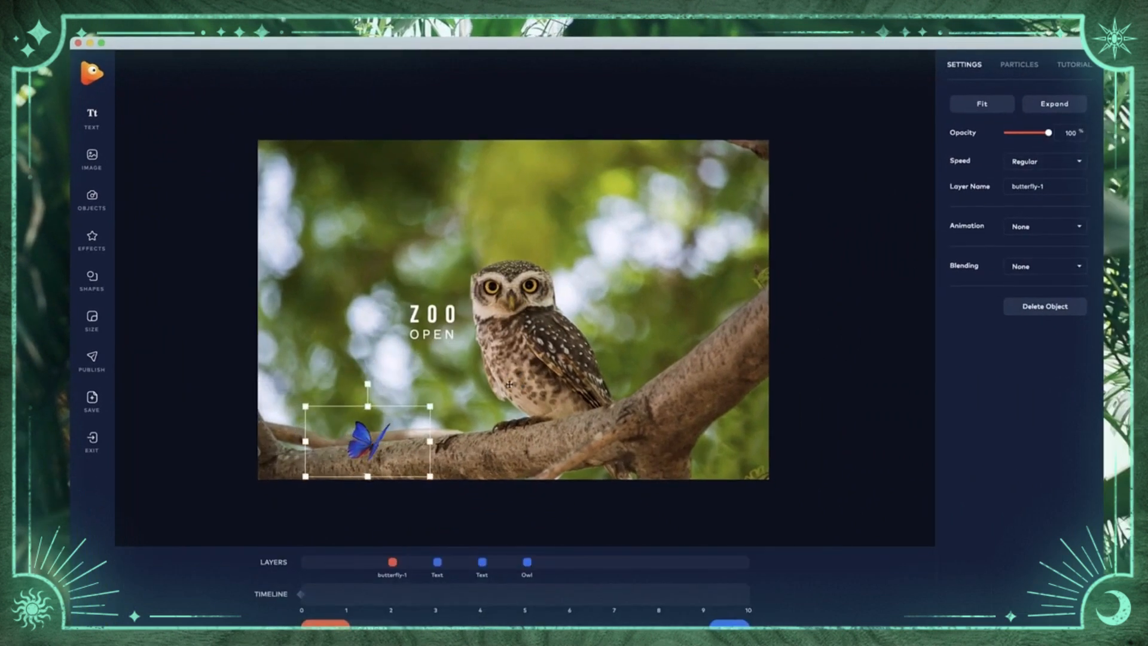
Set the butterfly's speed to Slow and move its layer marker to 5, level with the Owl layer
left_click(1043, 162)
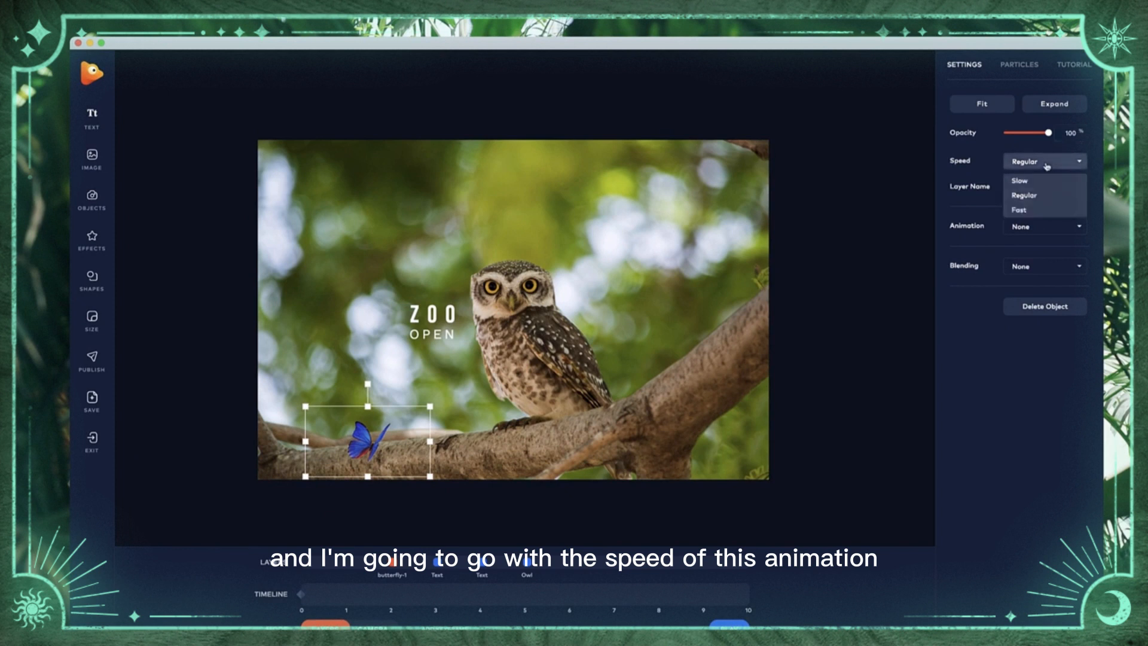
left_click(1040, 180)
left_click(880, 380)
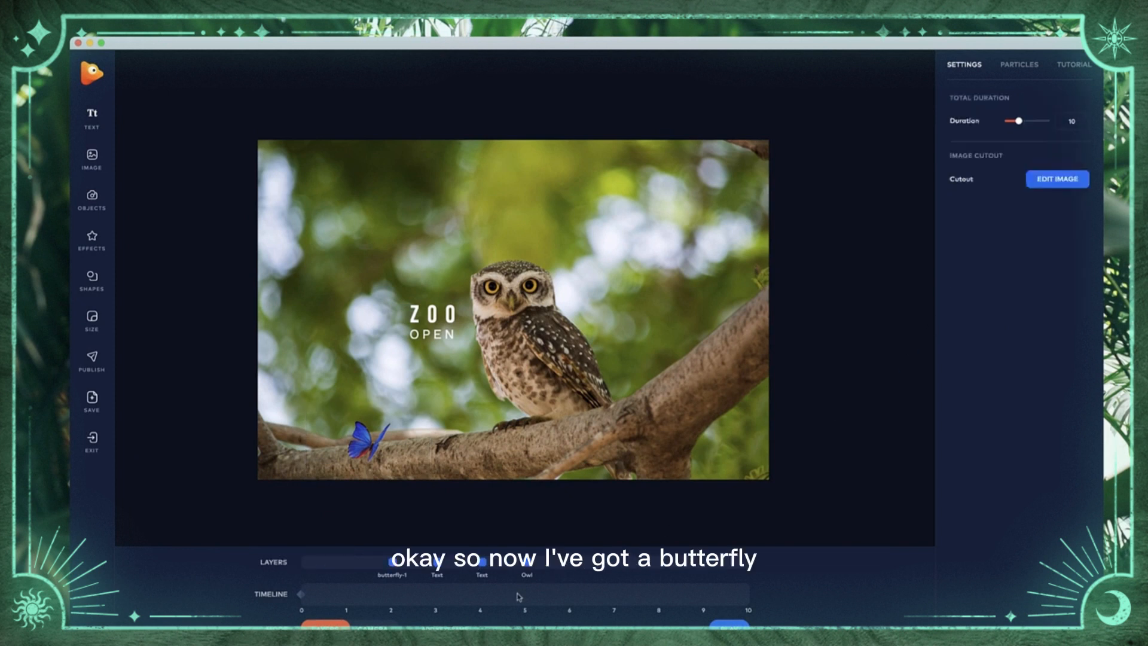
left_click(371, 447)
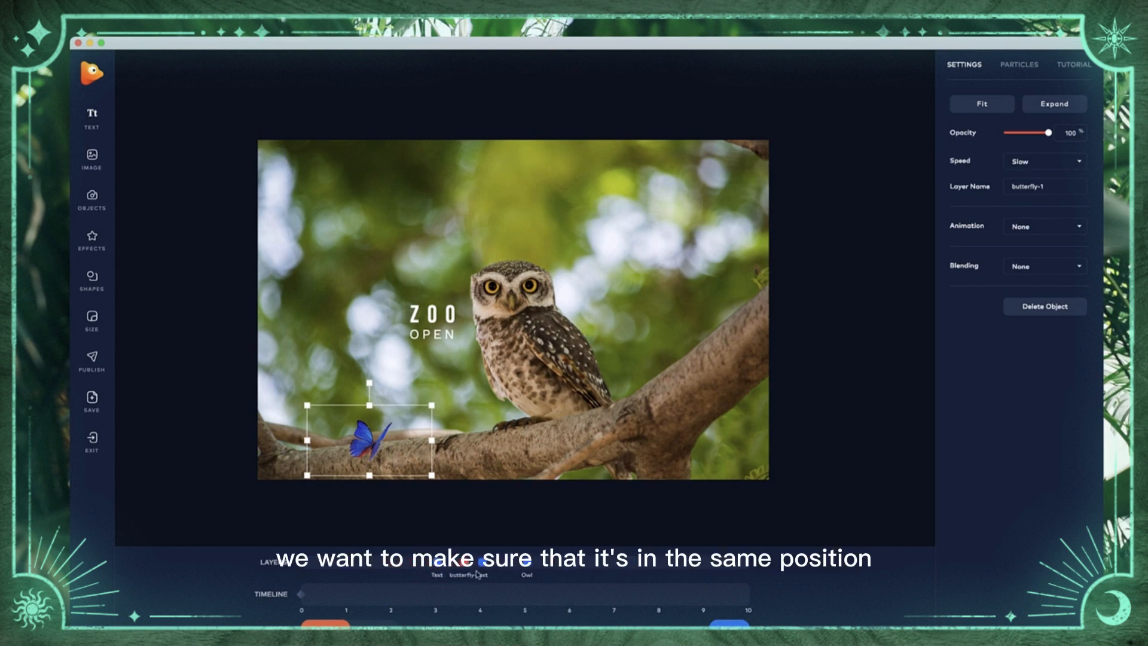
left_click_drag(523, 576, 527, 575)
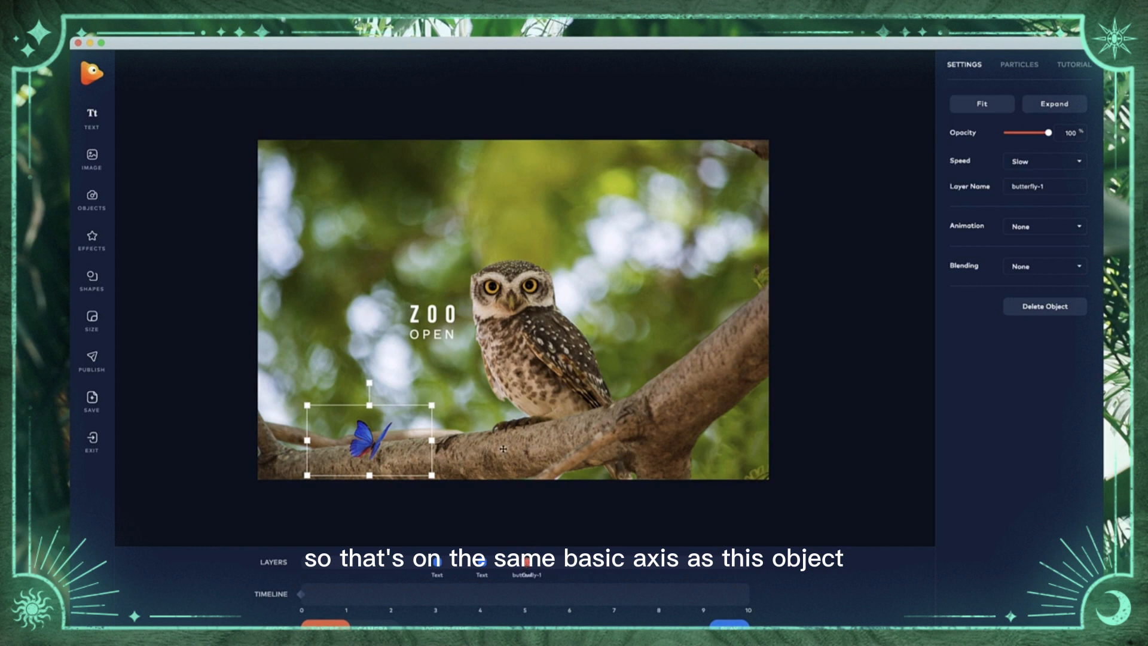
Check where the ZOO and OPEN text layers sit on the layers track
left_click(452, 314)
left_click(448, 336)
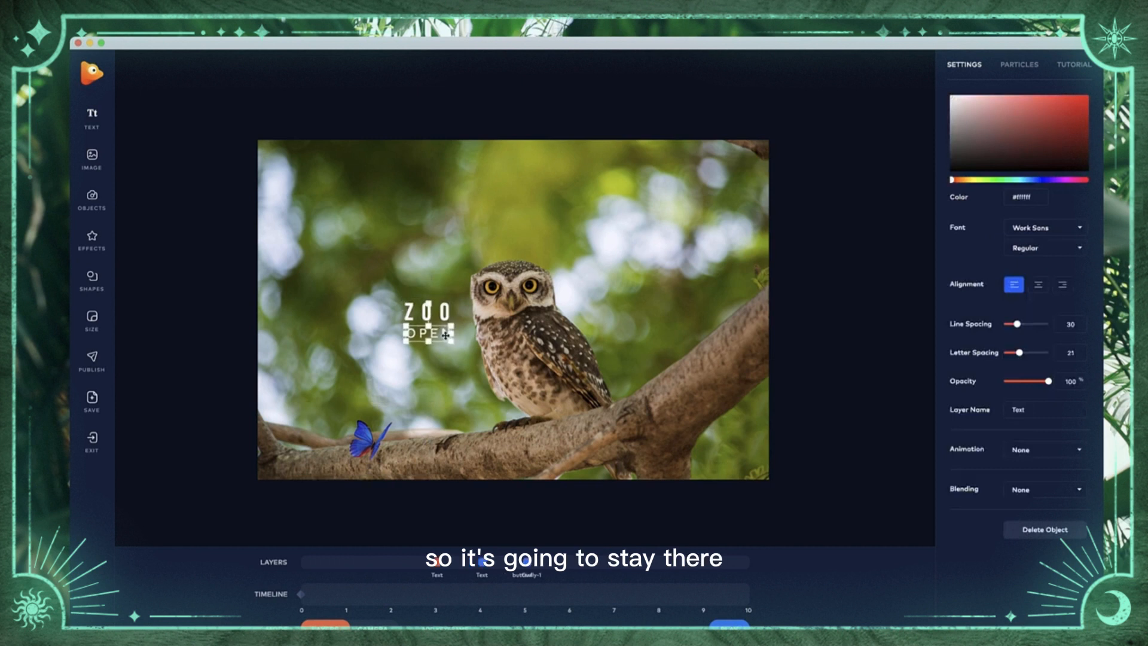
left_click(824, 395)
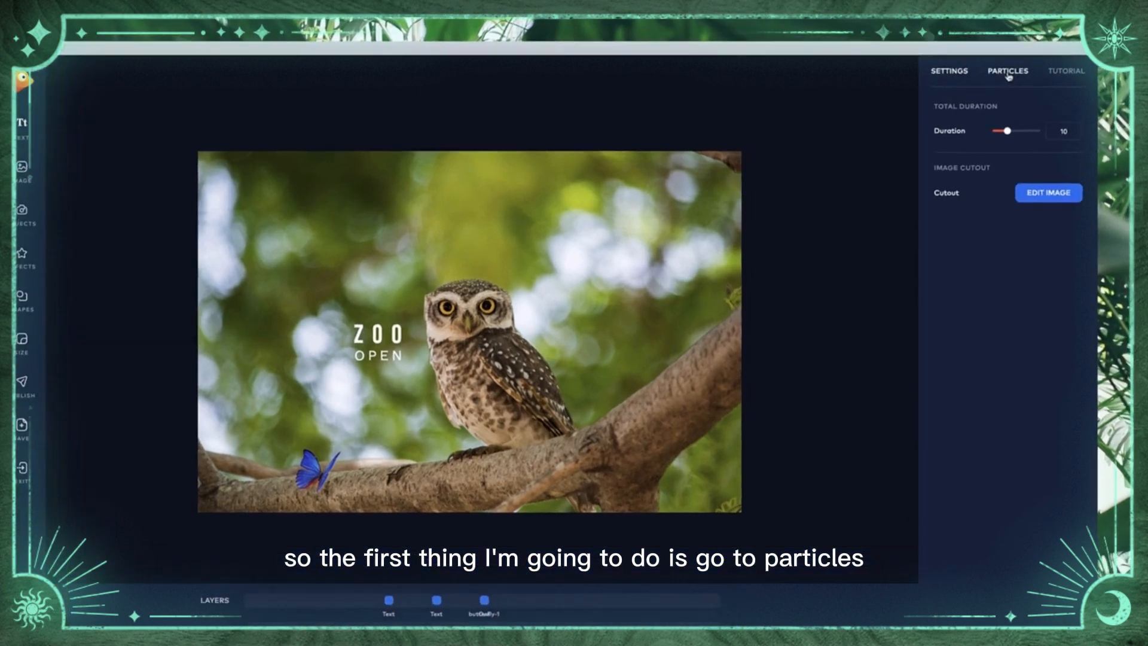
Turn on green leaf particles with quantity 30, size 90, opacity 100, depth 100 and blur 27
left_click(1020, 65)
left_click(1042, 104)
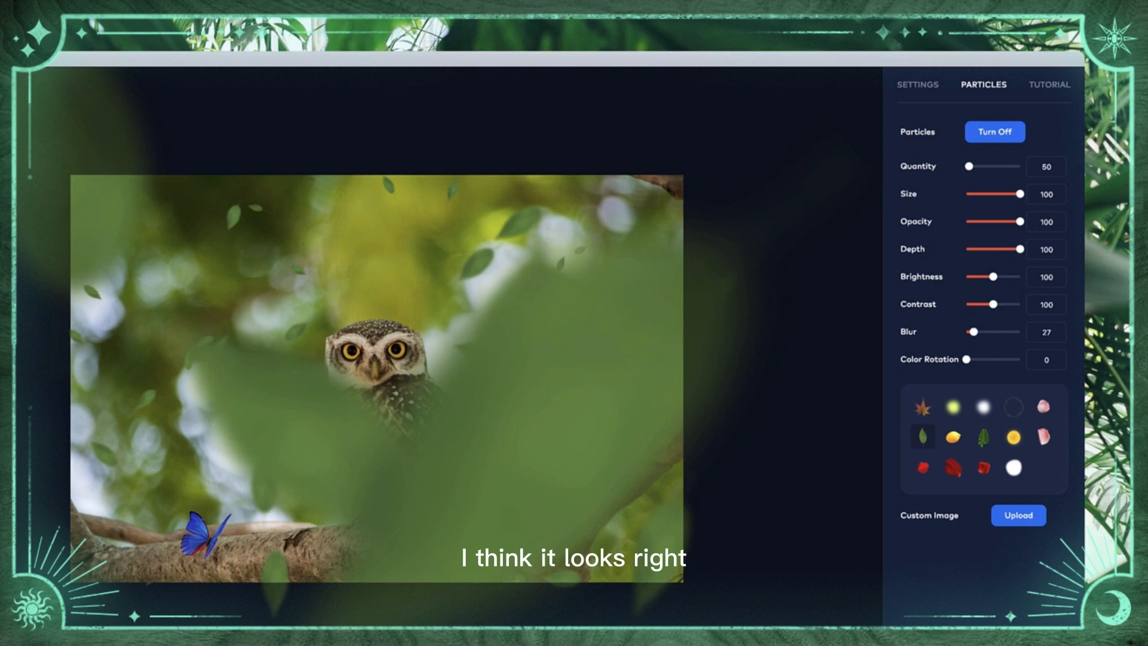
left_click_drag(1020, 193, 970, 168)
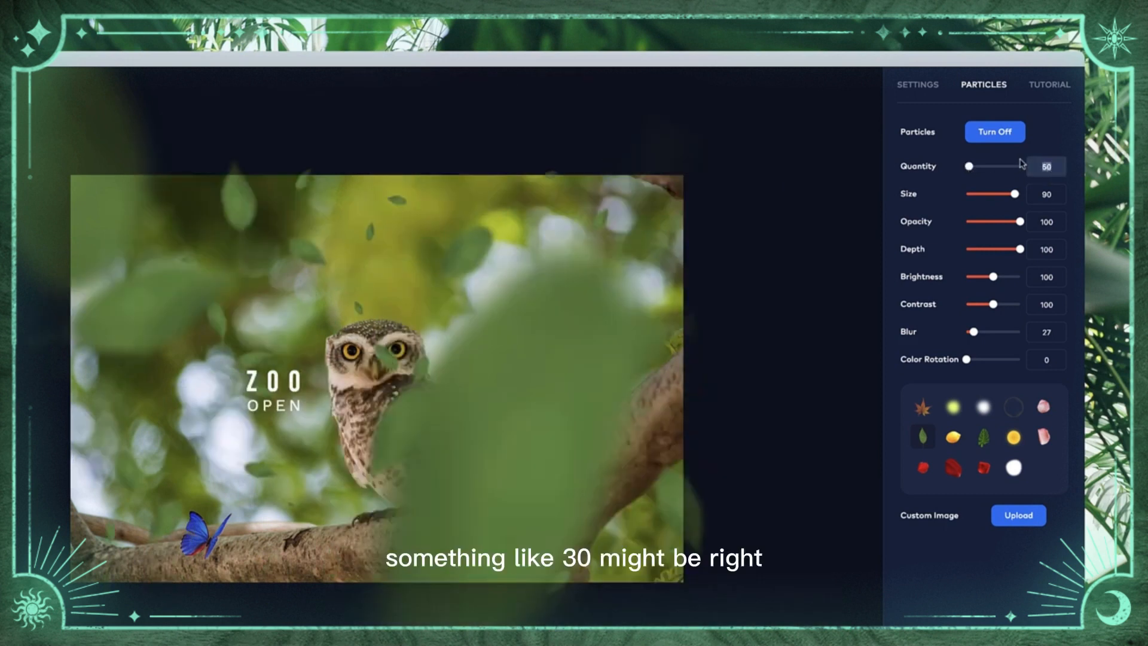
type("0")
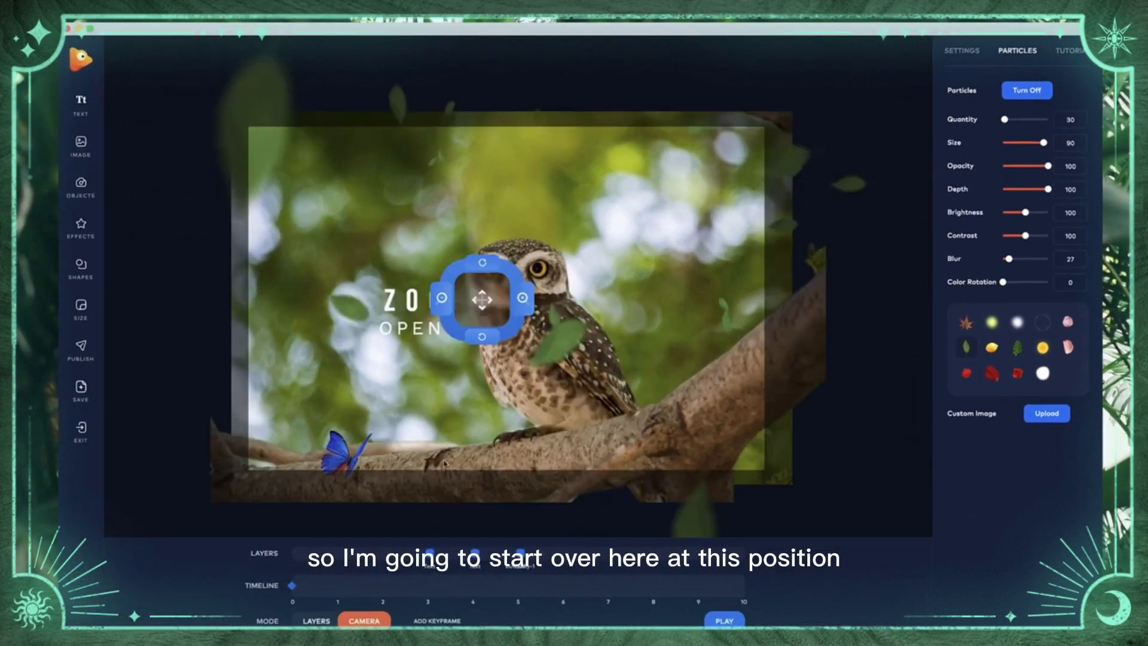
Rotate the camera slightly at the start of the timeline and move it down and right over the owl's body
left_click(492, 342)
left_click(490, 341)
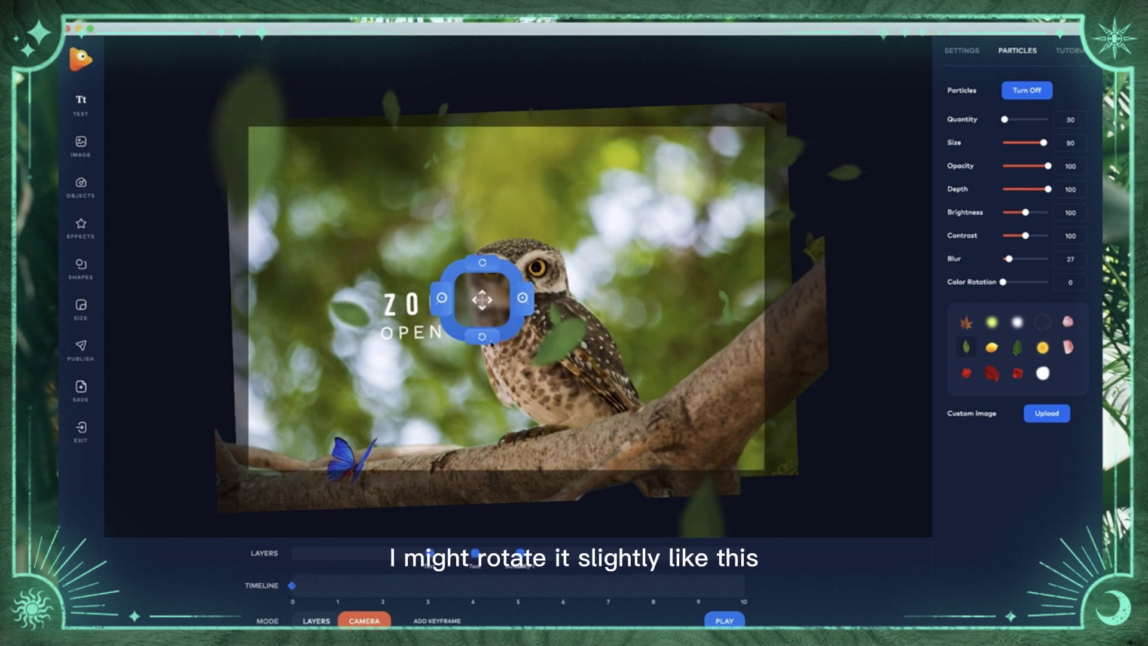
left_click_drag(484, 323, 536, 354)
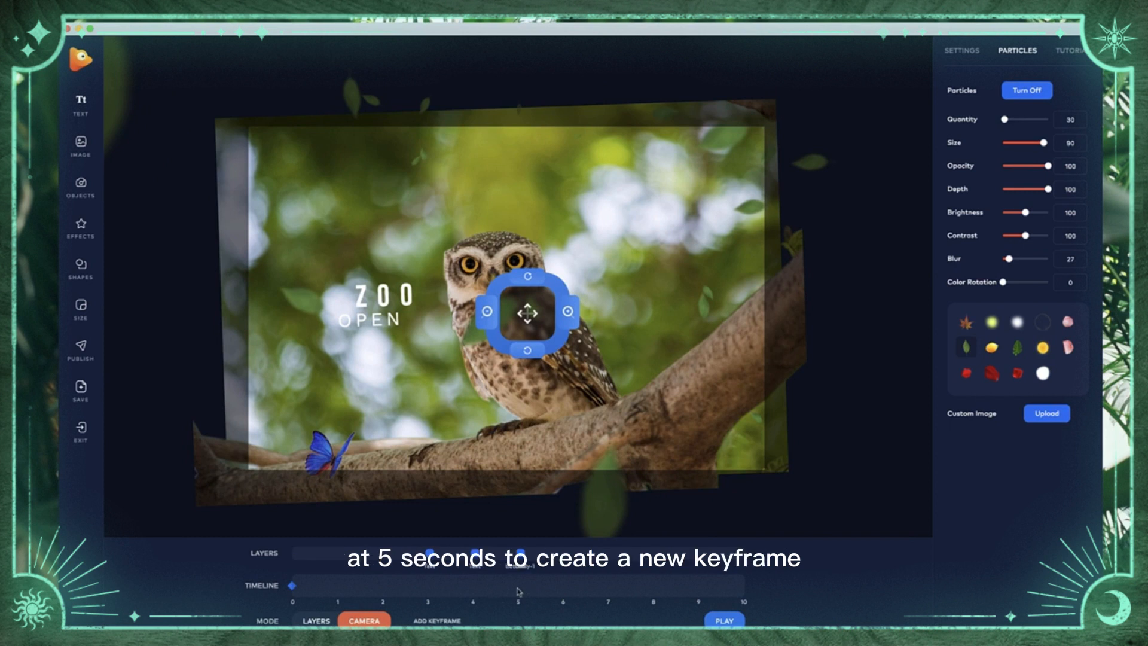
Add a camera keyframe at 5 seconds, zoom the camera in and shift it left and slightly up toward the text
left_click(519, 587)
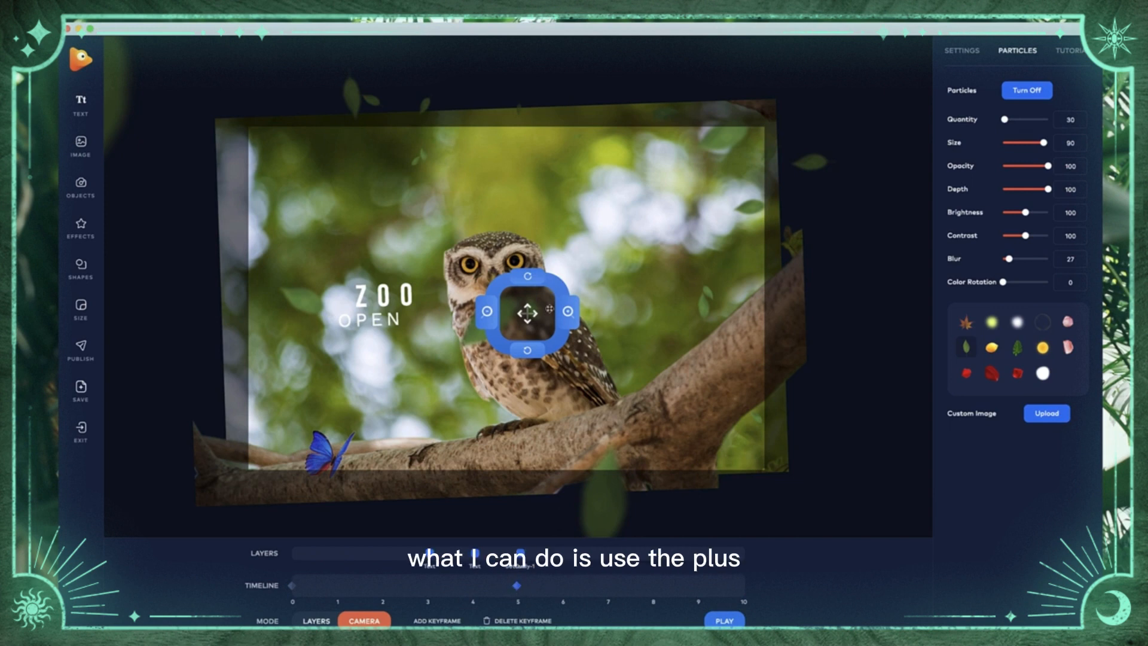
left_click(568, 311)
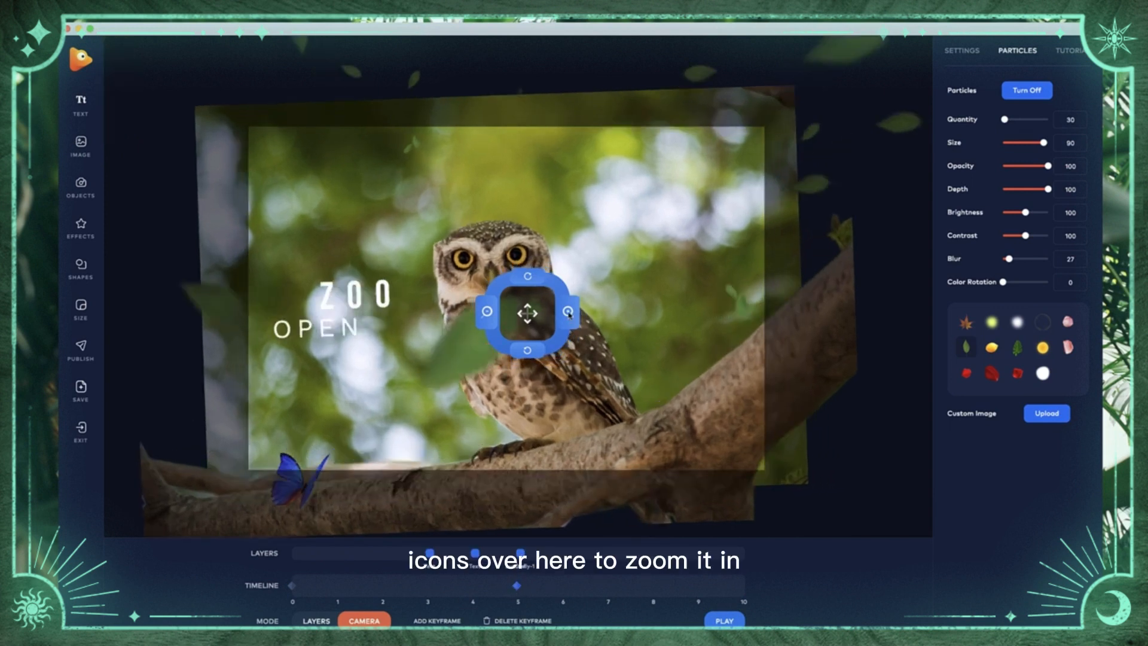
left_click_drag(527, 313, 460, 264)
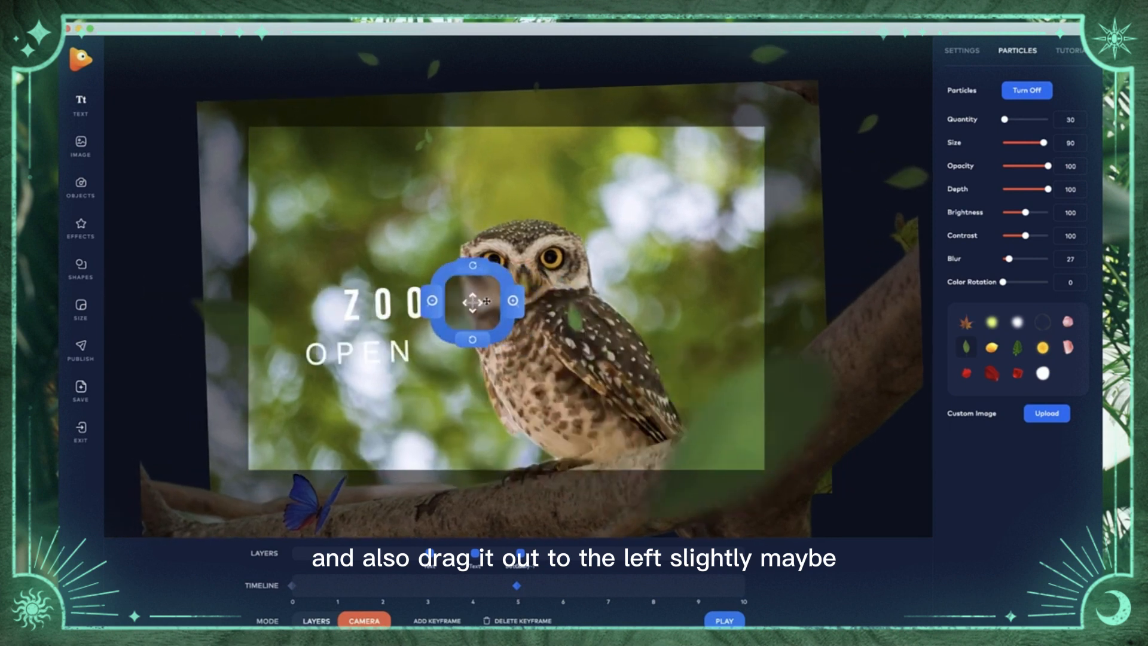
Tilt the 5-second camera view the opposite way, zoom in a bit more and nudge the camera slightly down and right
left_click(460, 264)
left_click(460, 264)
left_click(461, 265)
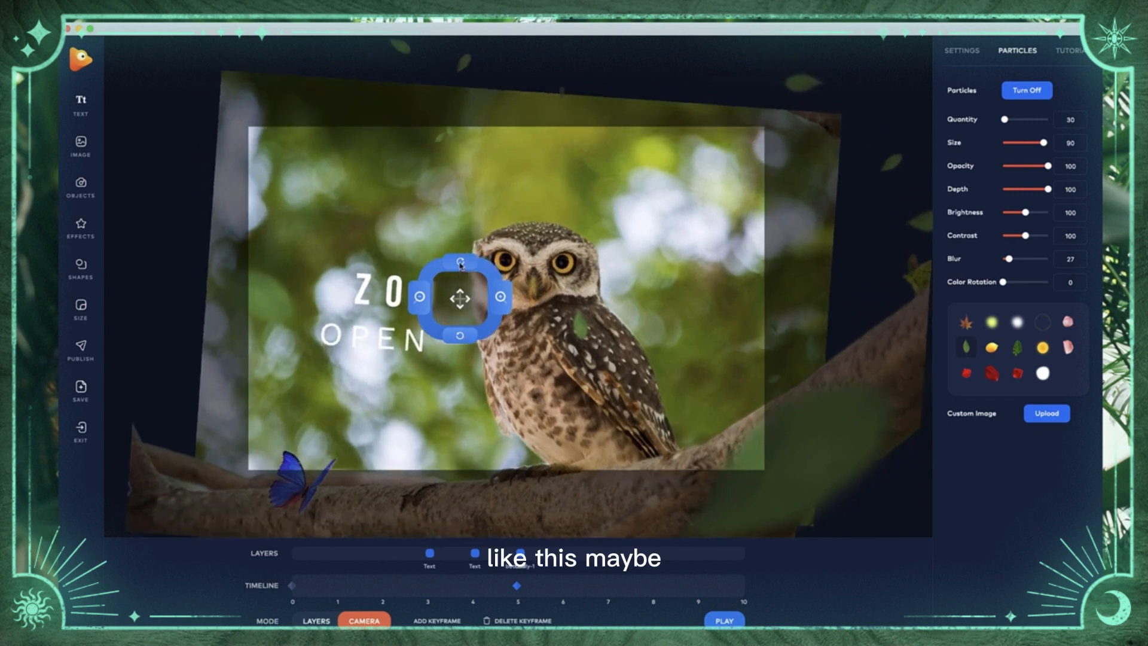
left_click(461, 265)
left_click(497, 304)
left_click(494, 302)
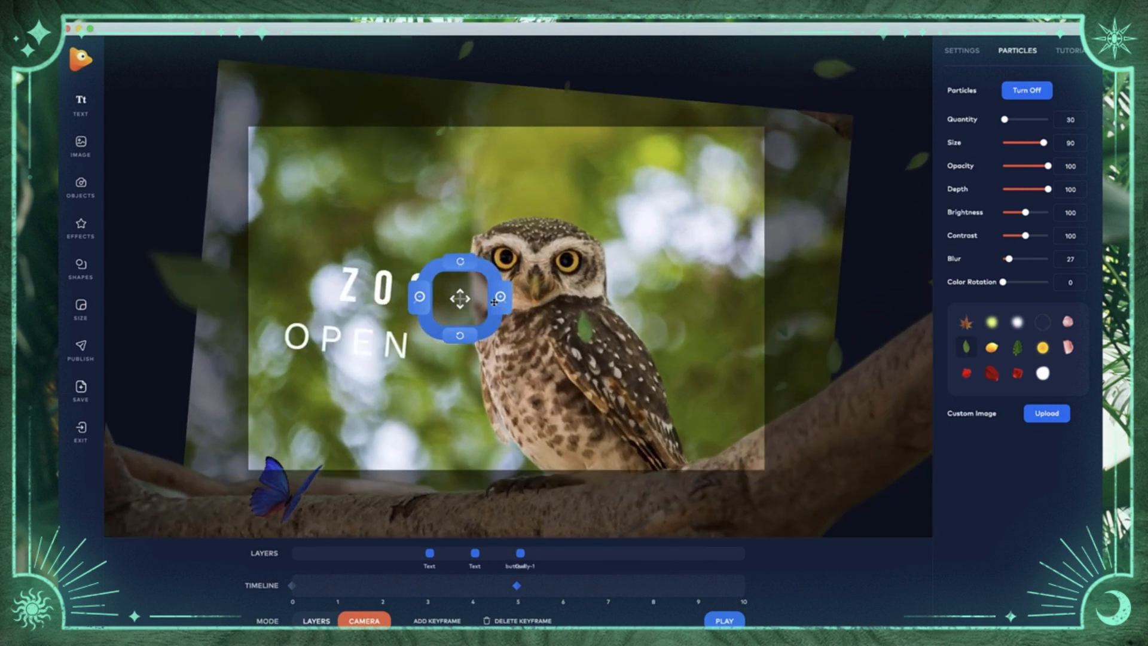
left_click_drag(476, 304, 482, 309)
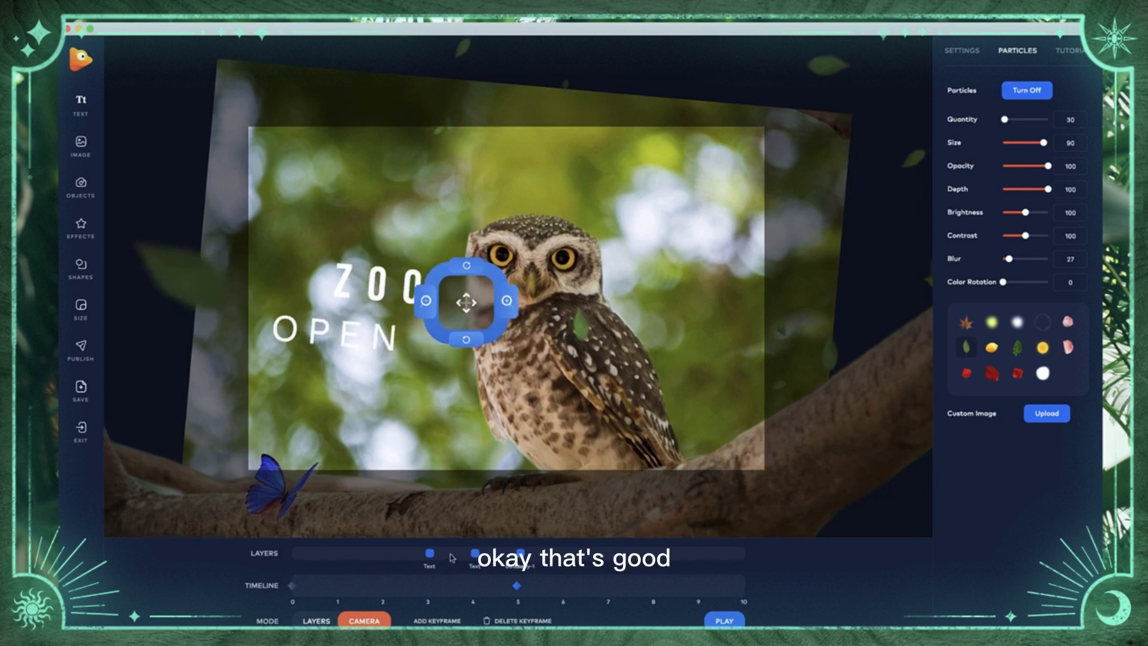
Move the OPEN text's layer marker to 4, level with ZOO, and shift the camera down and left beneath the text
left_click_drag(429, 553, 472, 554)
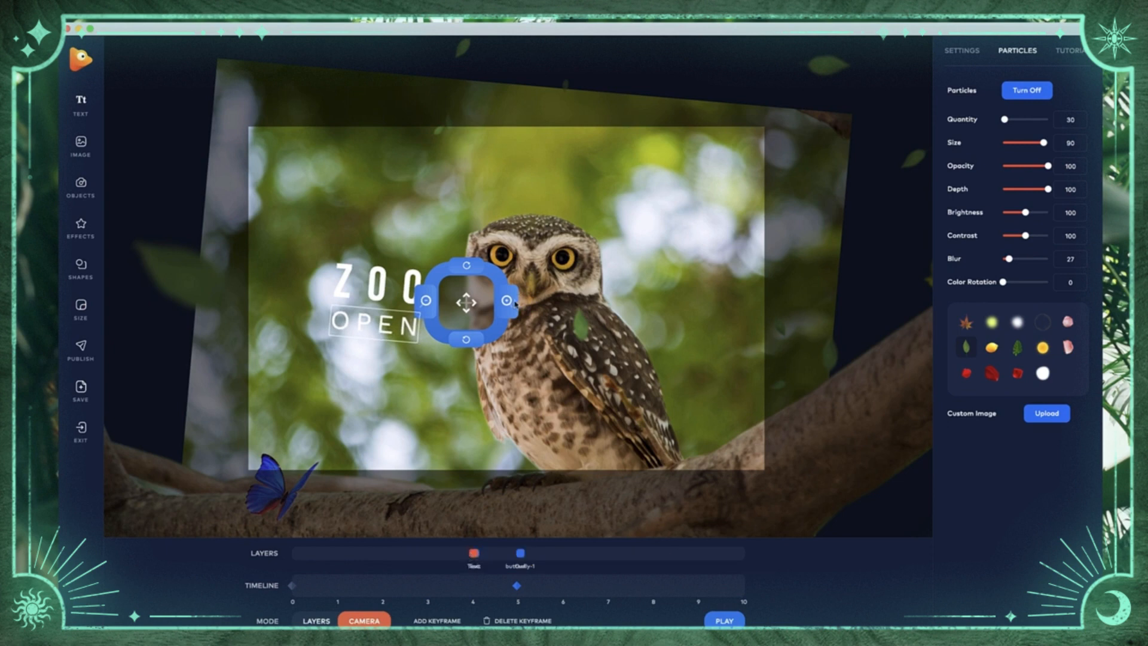
left_click_drag(477, 320, 459, 336)
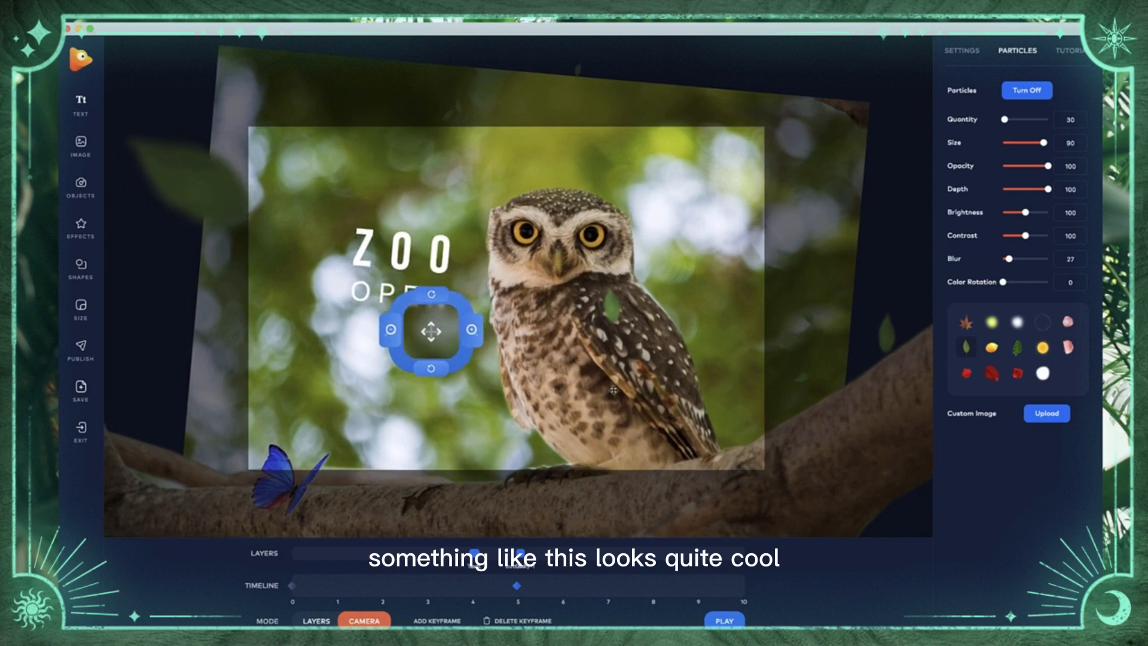
Compare the camera views at the start and 5-second keyframes, and preview the animation
left_click(292, 586)
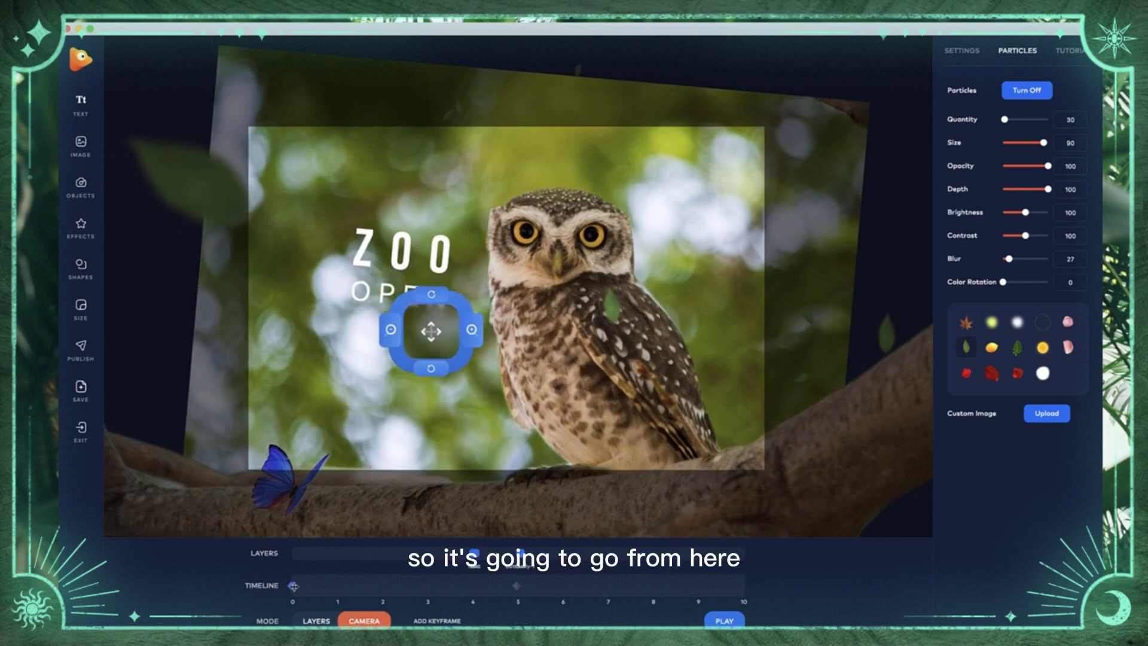
left_click(518, 586)
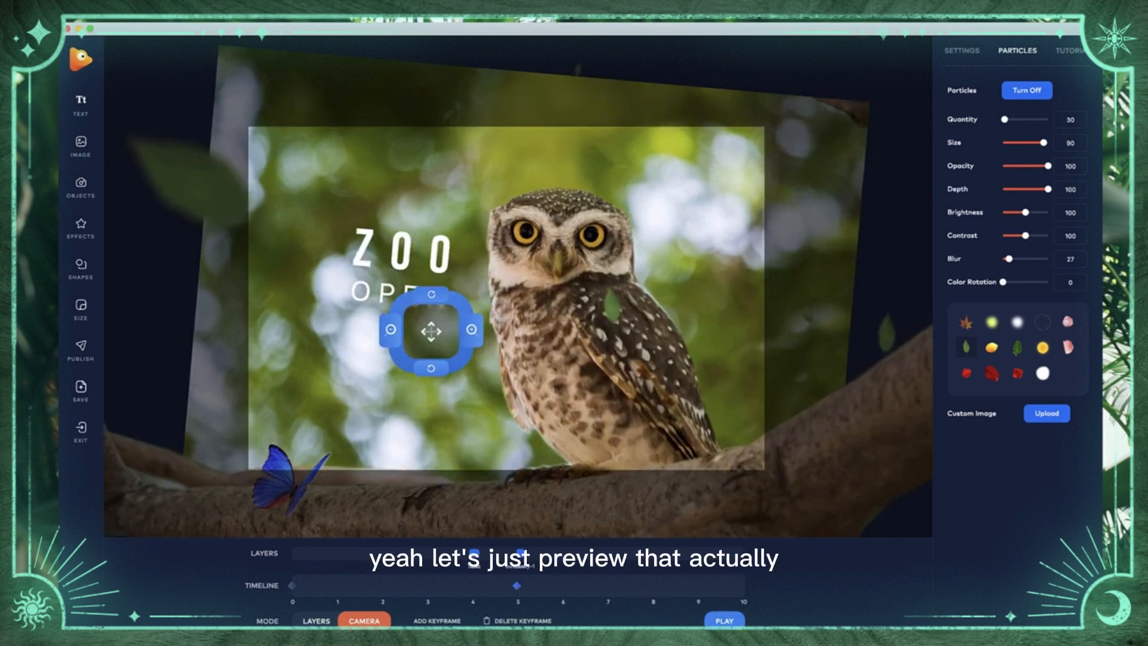
left_click(725, 620)
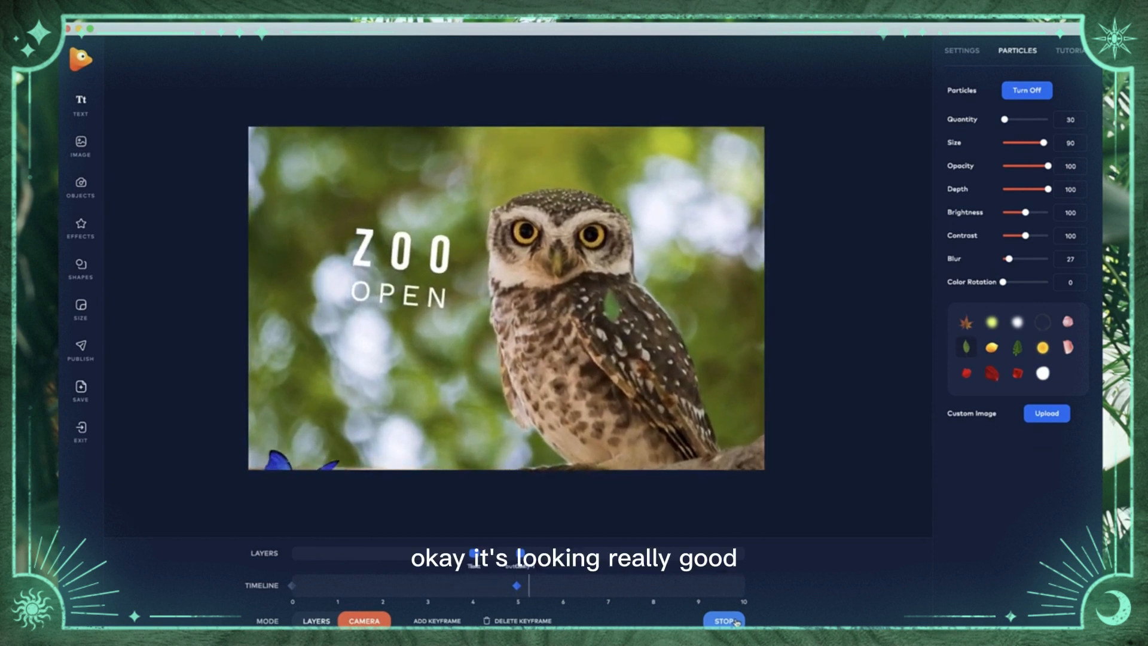
left_click(725, 620)
Move the text layer markers close to the Owl layer, and reposition, zoom and rotate the 5-second camera to level the text
left_click_drag(476, 554, 503, 554)
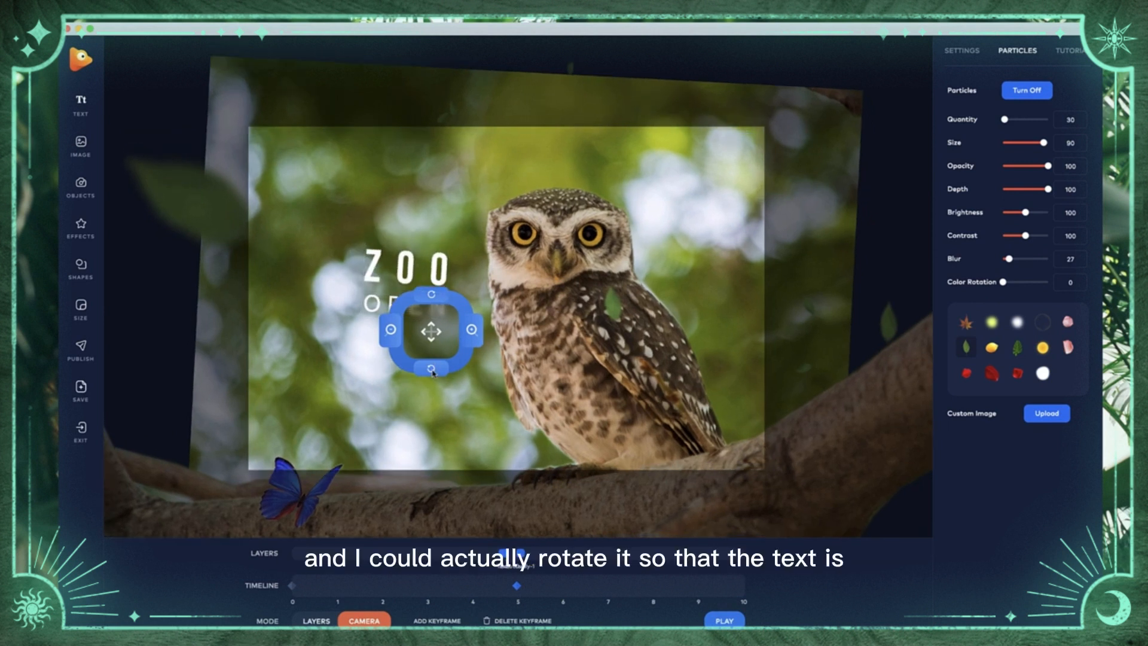
mouse_move(433, 372)
left_mouse_down()
mouse_move(441, 346)
mouse_move(477, 349)
mouse_move(425, 352)
left_mouse_up()
left_click(482, 346)
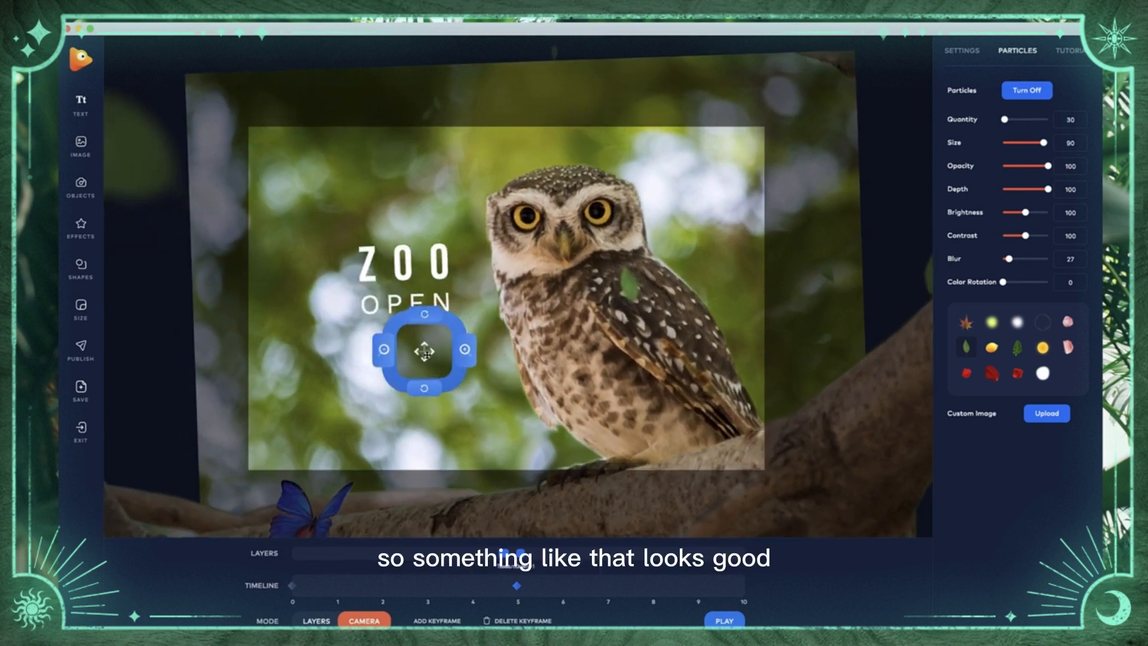
left_click(422, 390)
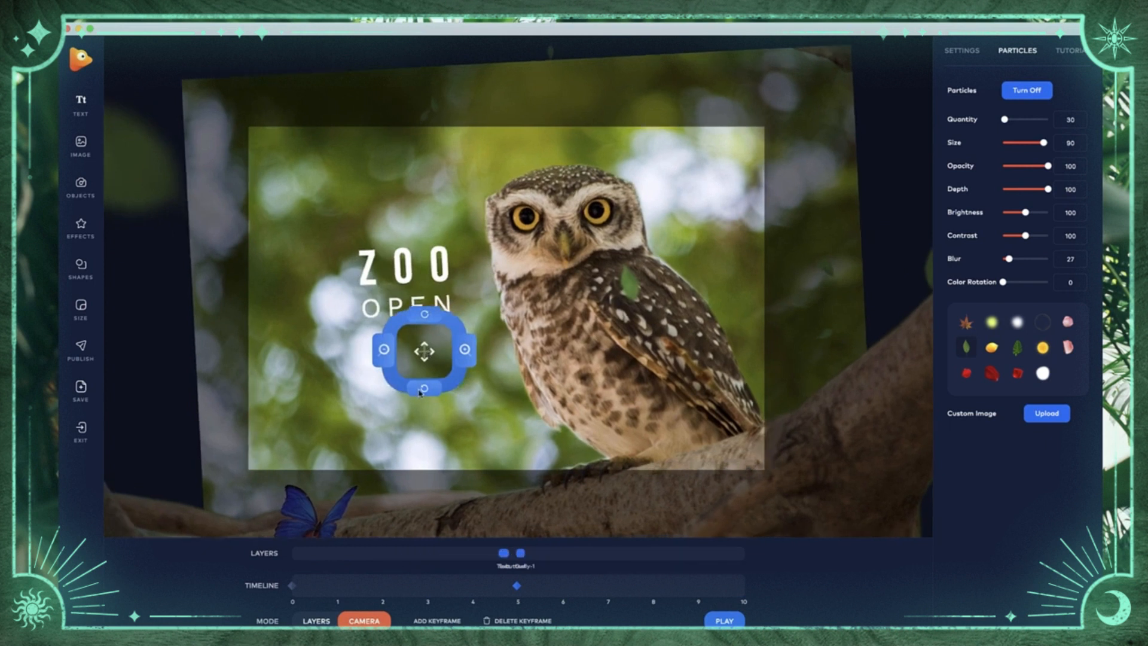
left_click(428, 316)
left_click(428, 317)
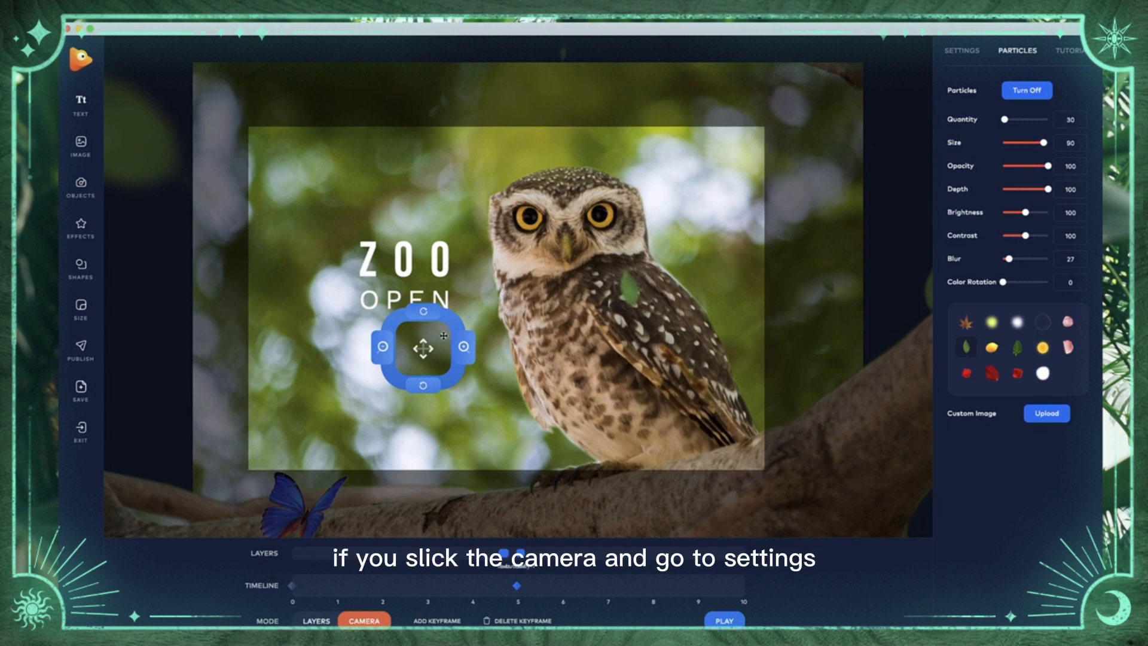
Set the camera rotation of the 5-second keyframe to exactly 0 in the camera settings
left_click(963, 49)
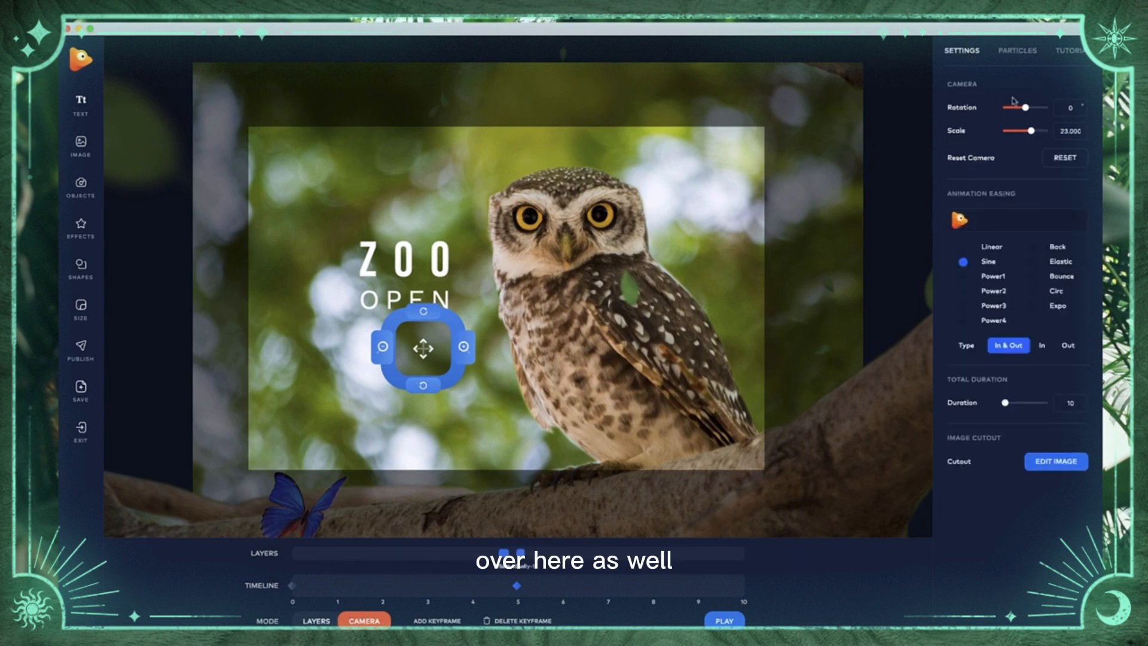
left_click_drag(1026, 107, 1024, 106)
left_click(1065, 107)
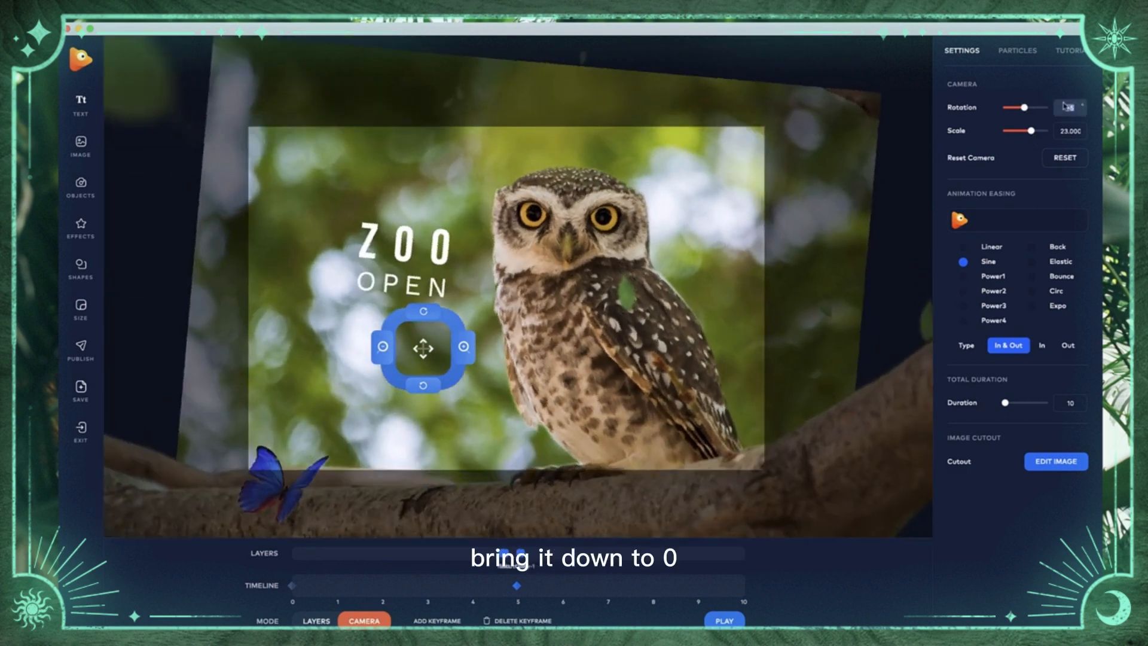
type("0")
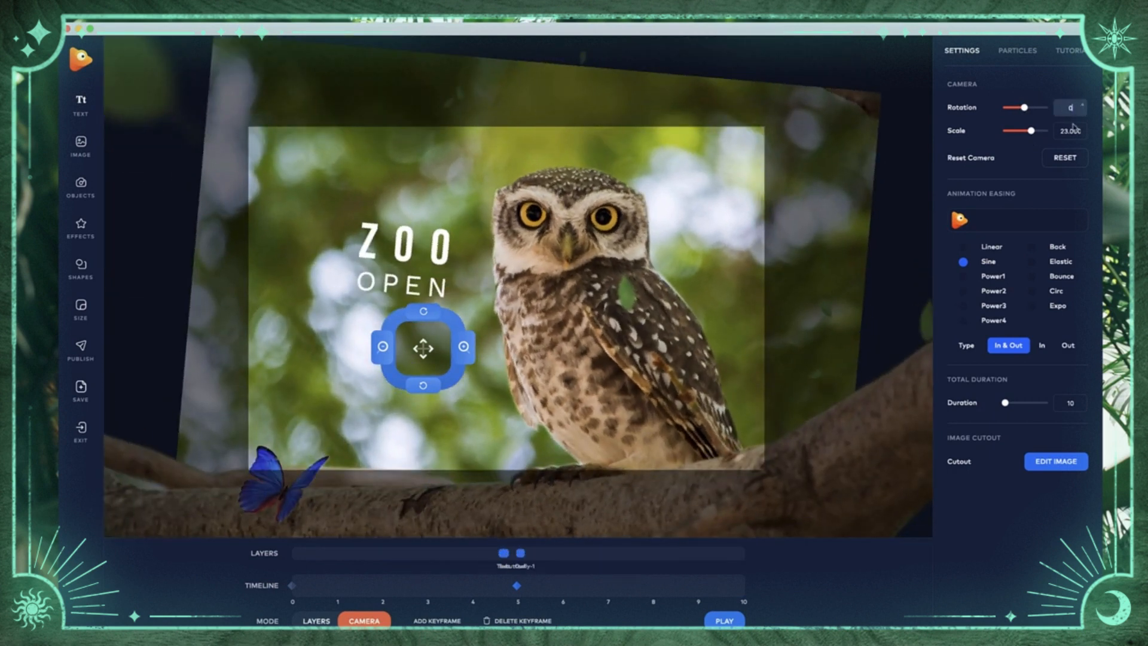
key("Return")
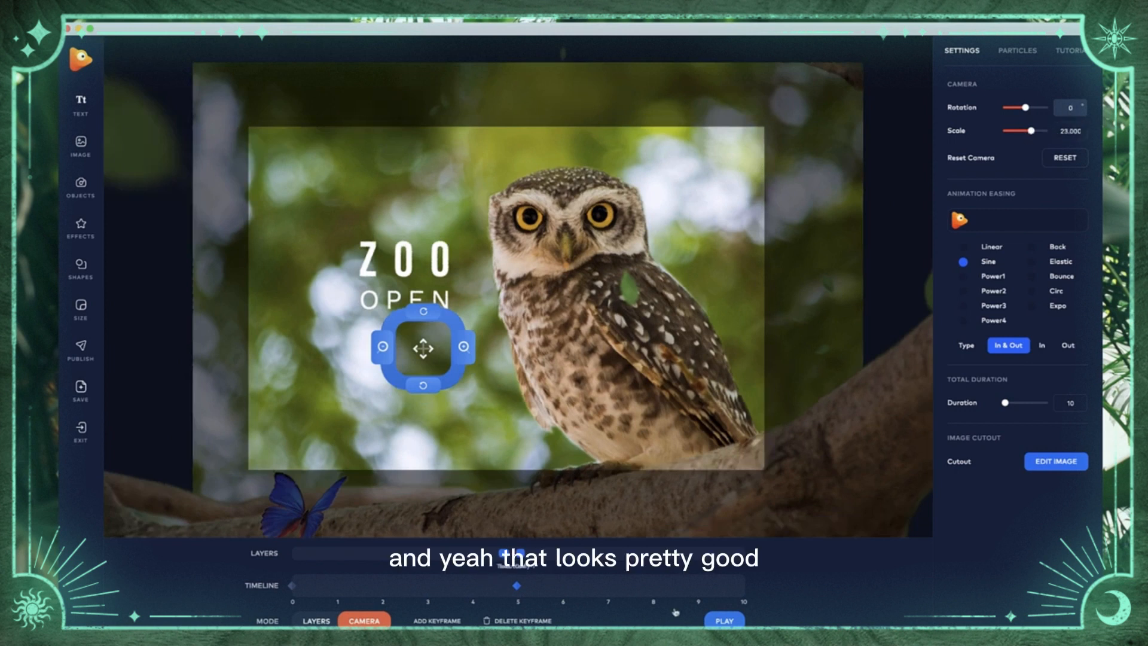
Preview the camera move and set the 5-second keyframe's camera rotation to 5
left_click(714, 624)
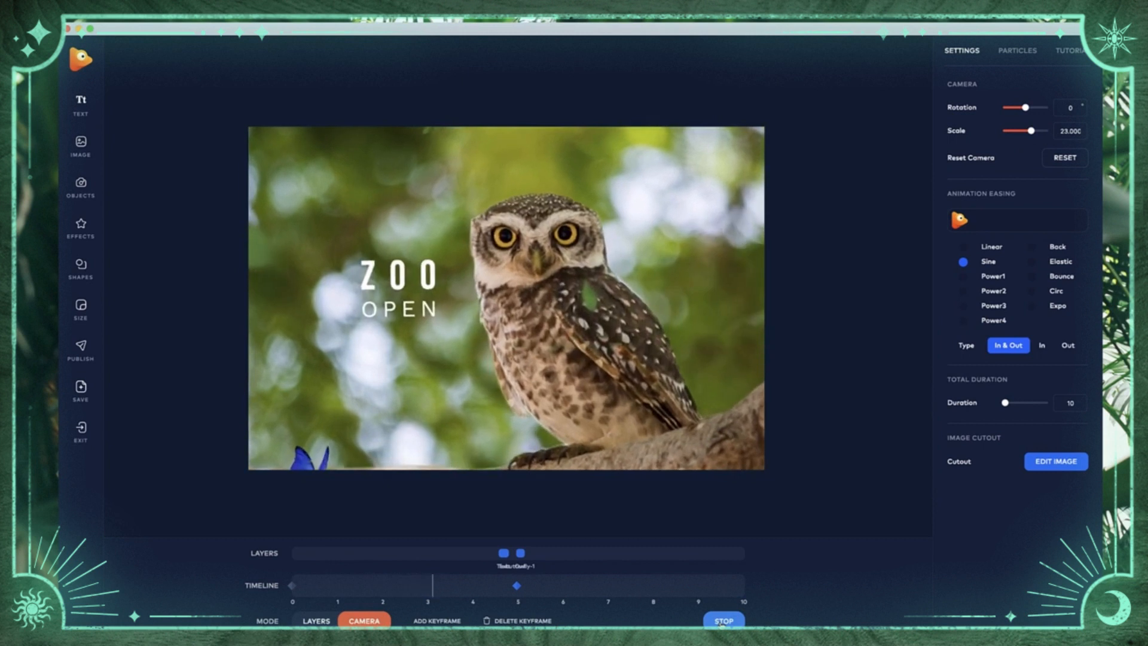
left_click(721, 624)
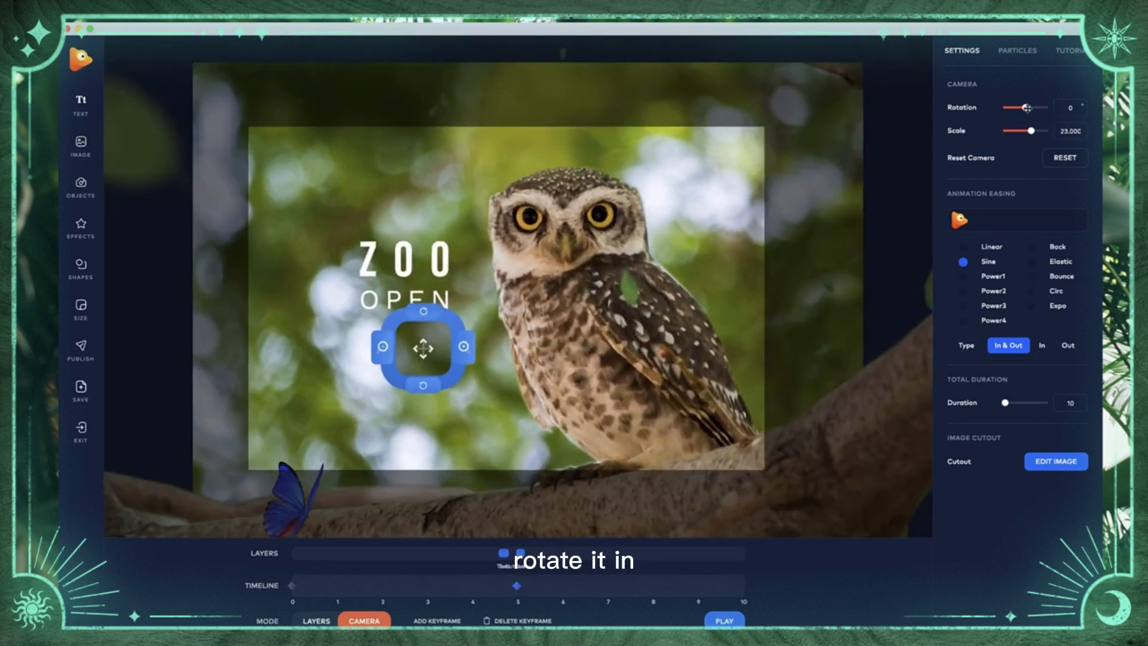
left_click_drag(1026, 107, 1027, 107)
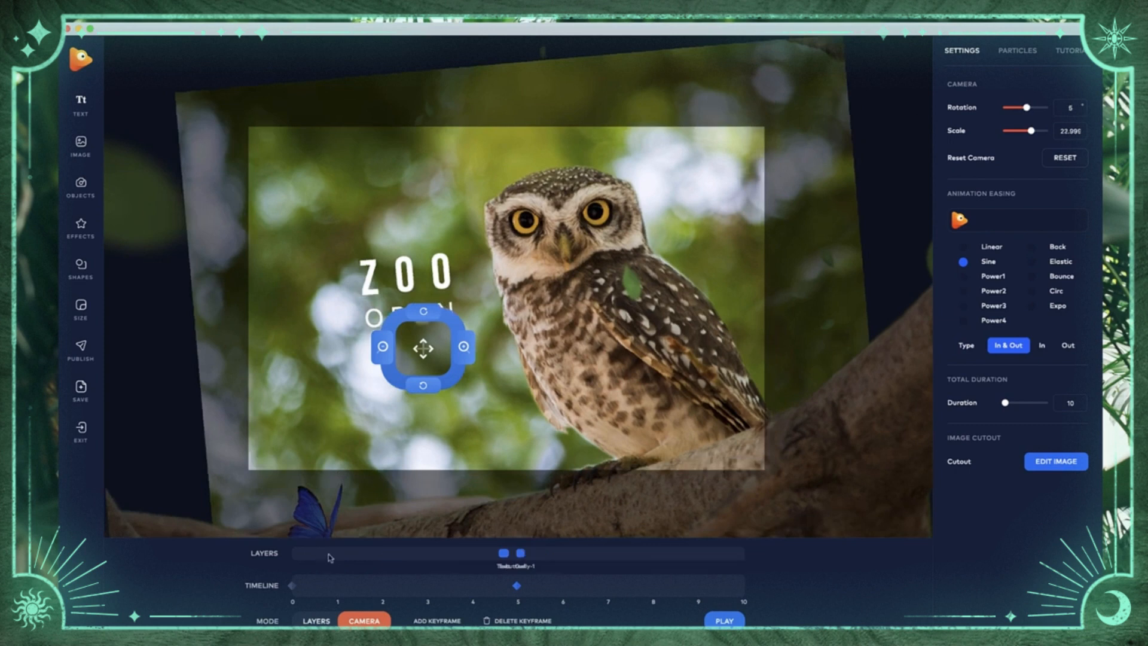
At the start keyframe, set the camera rotation to -6 and scale to 10.4, and move the camera slightly left and down
left_click(293, 587)
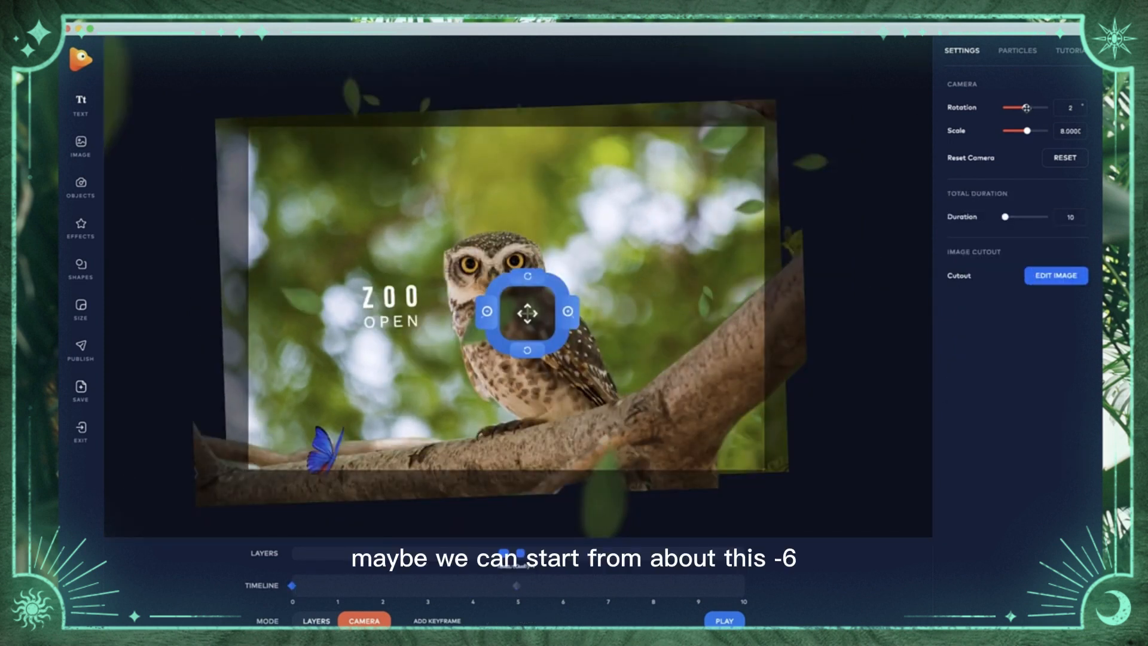
left_click_drag(1025, 107, 1024, 108)
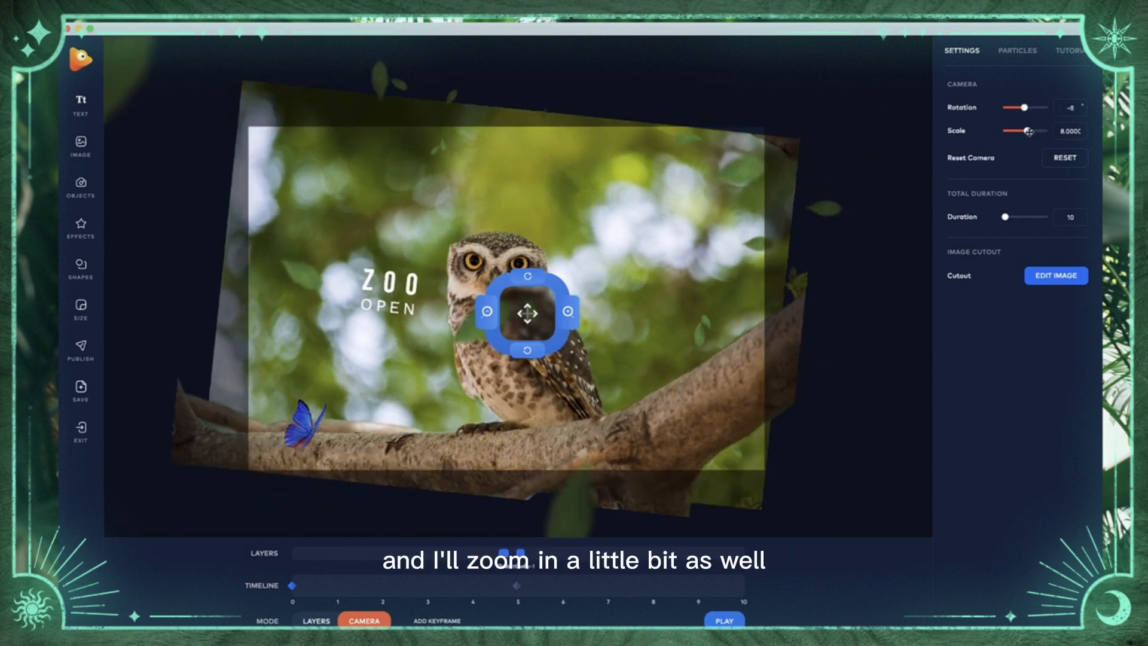
left_click_drag(1028, 132, 1029, 132)
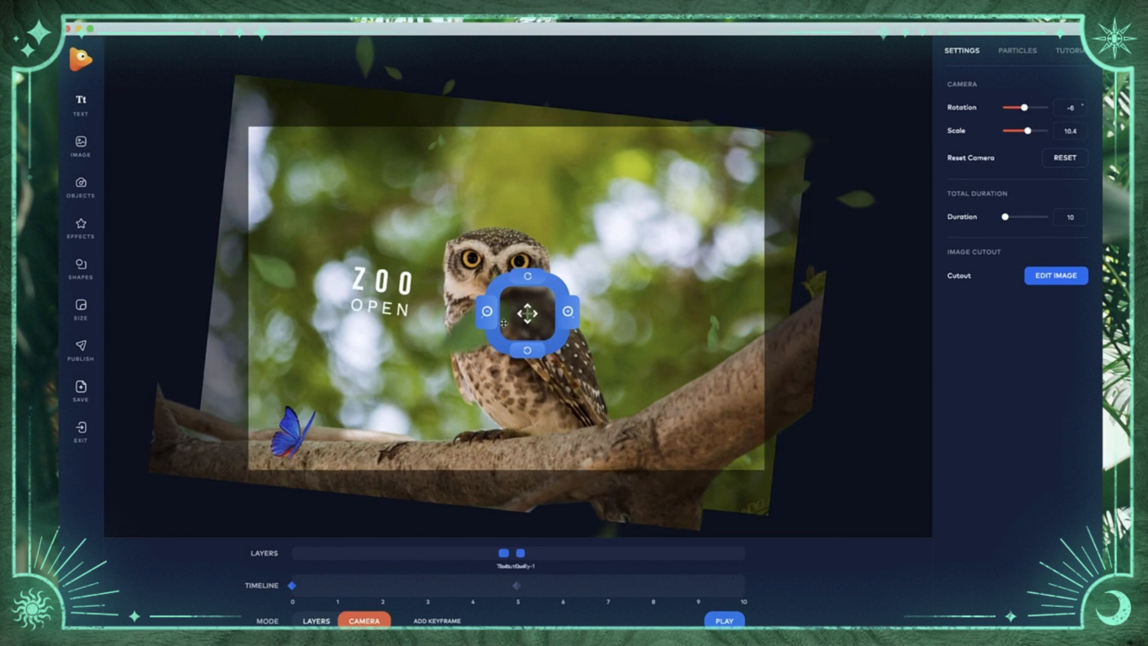
left_click_drag(504, 324, 472, 340)
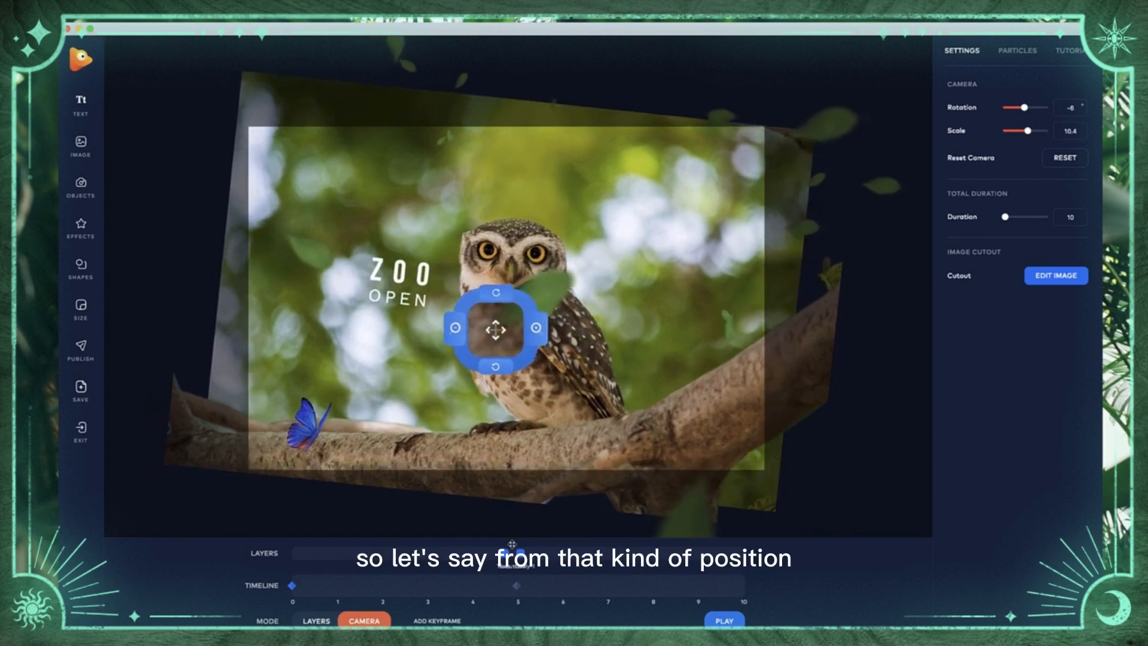
Check the camera view at the 5-second keyframe, preview the animation and review the total duration setting
left_click(517, 586)
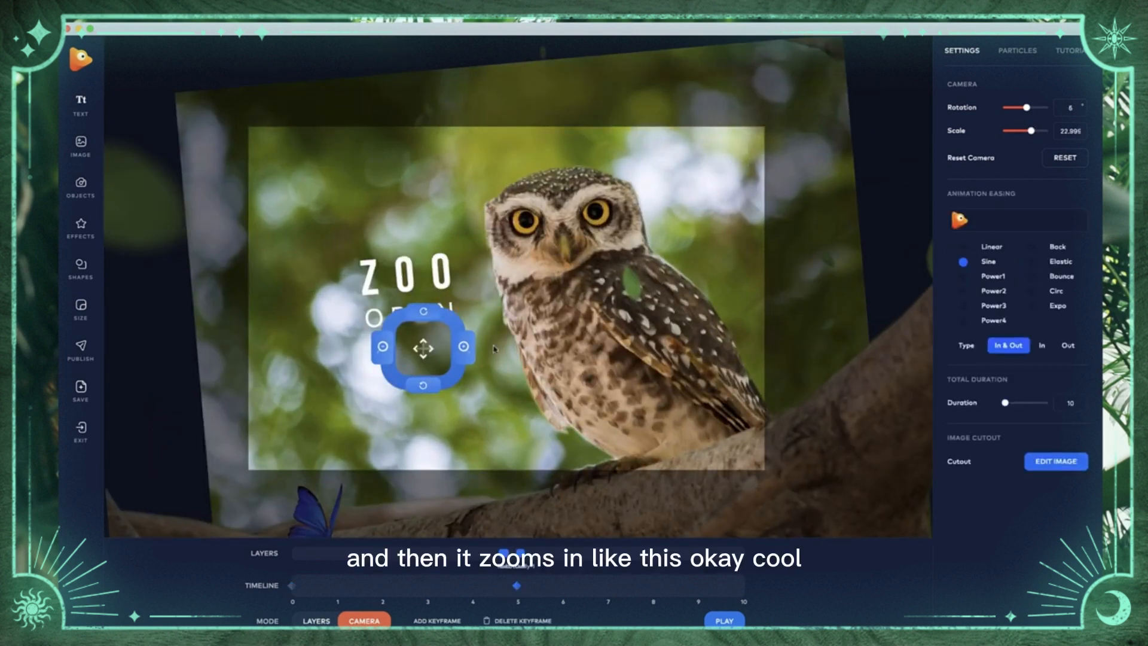
left_click(737, 622)
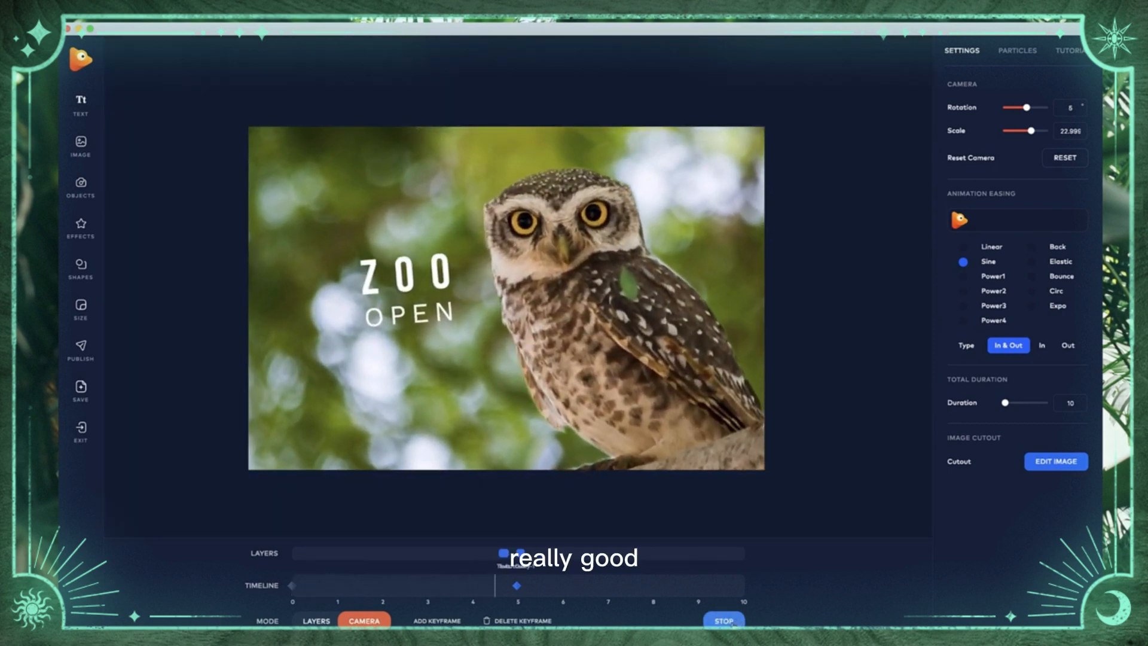
left_click(725, 619)
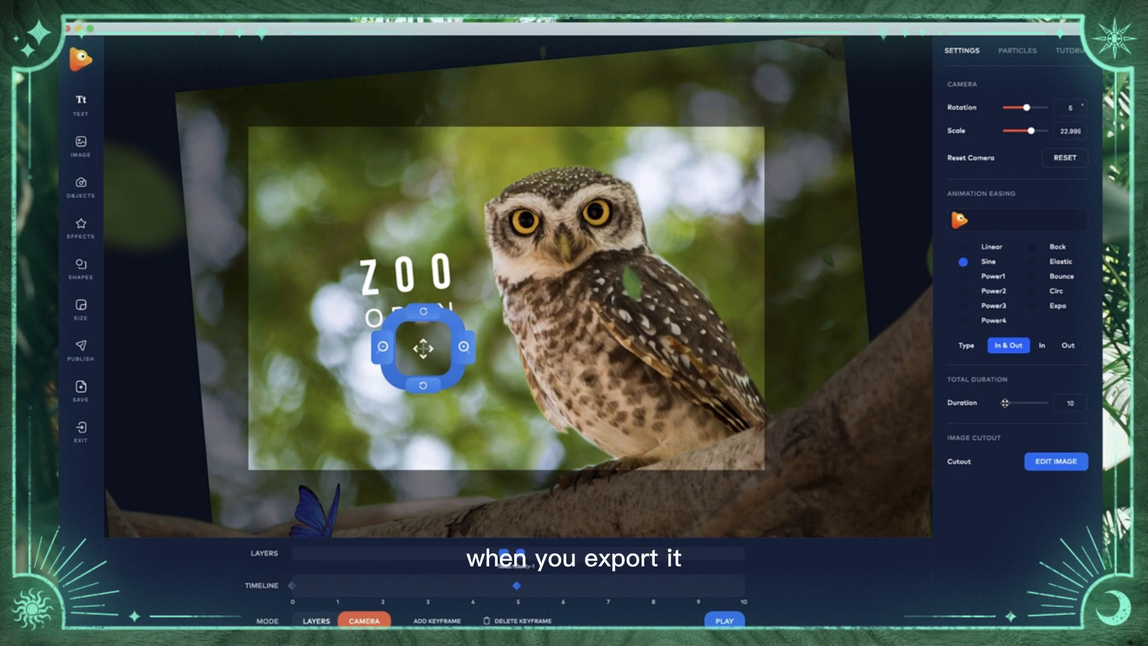
left_click_drag(1005, 403, 1005, 403)
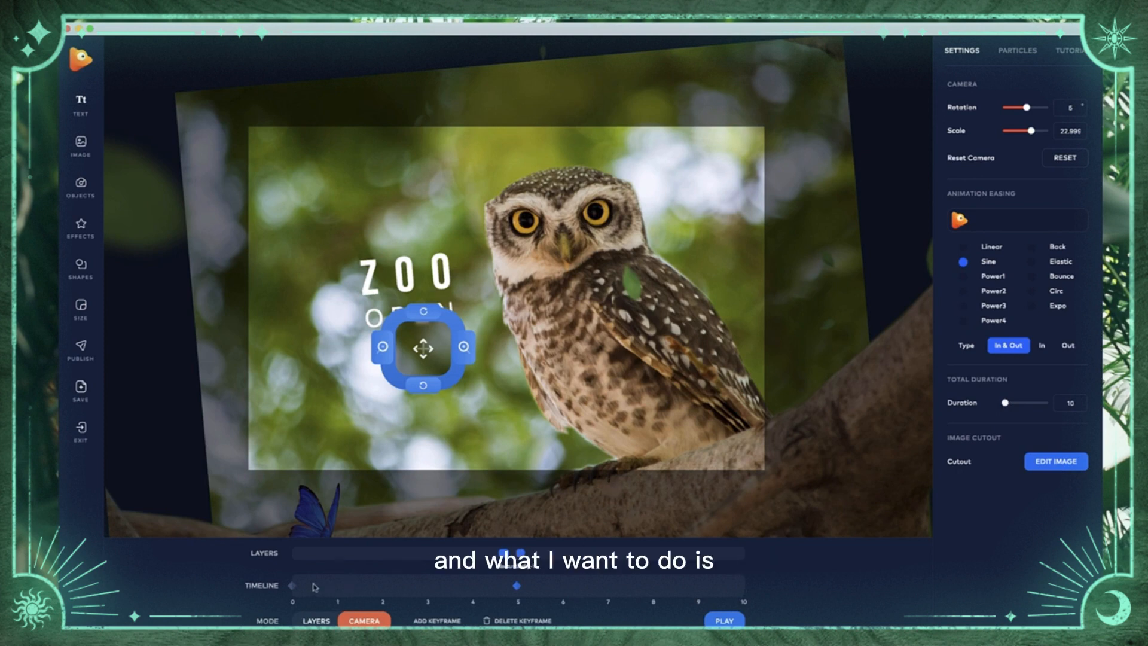
Add a keyframe with the start keyframe's camera position, move it to 10 seconds and compare it with the 5-second keyframe
left_click(294, 586)
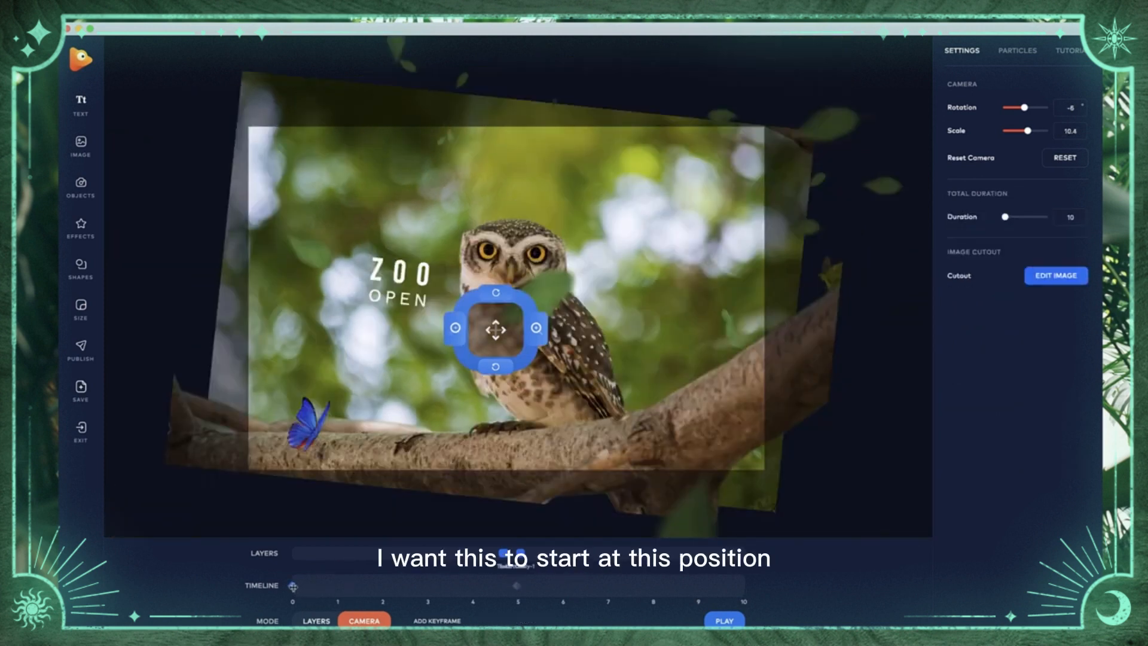
double_click(327, 586)
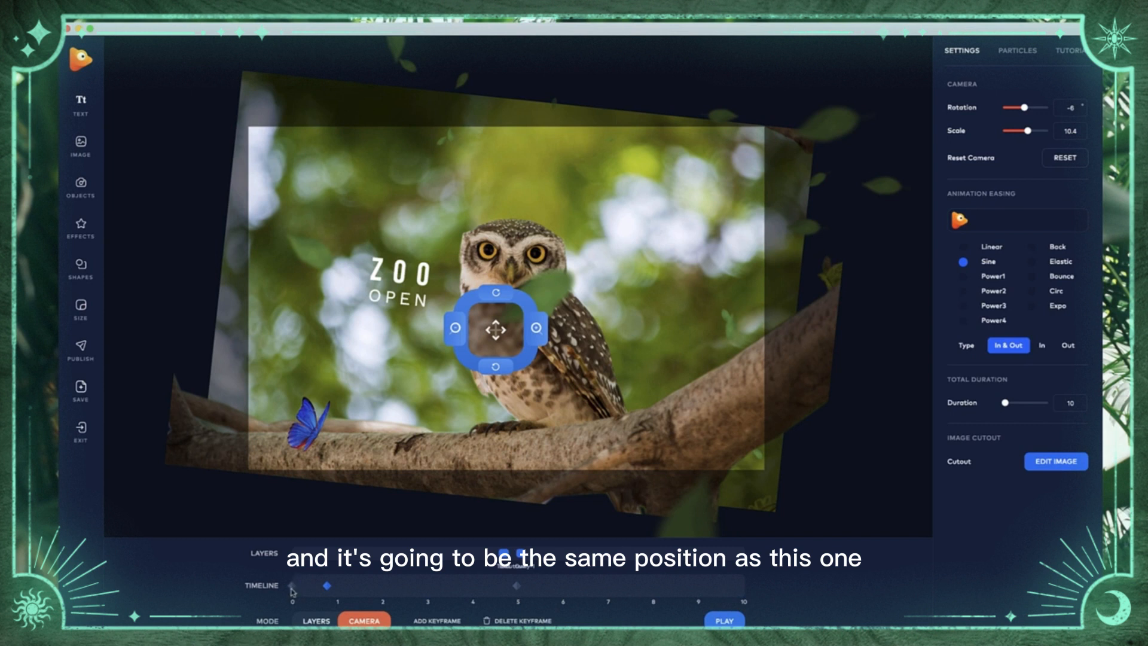
left_click_drag(415, 596, 744, 598)
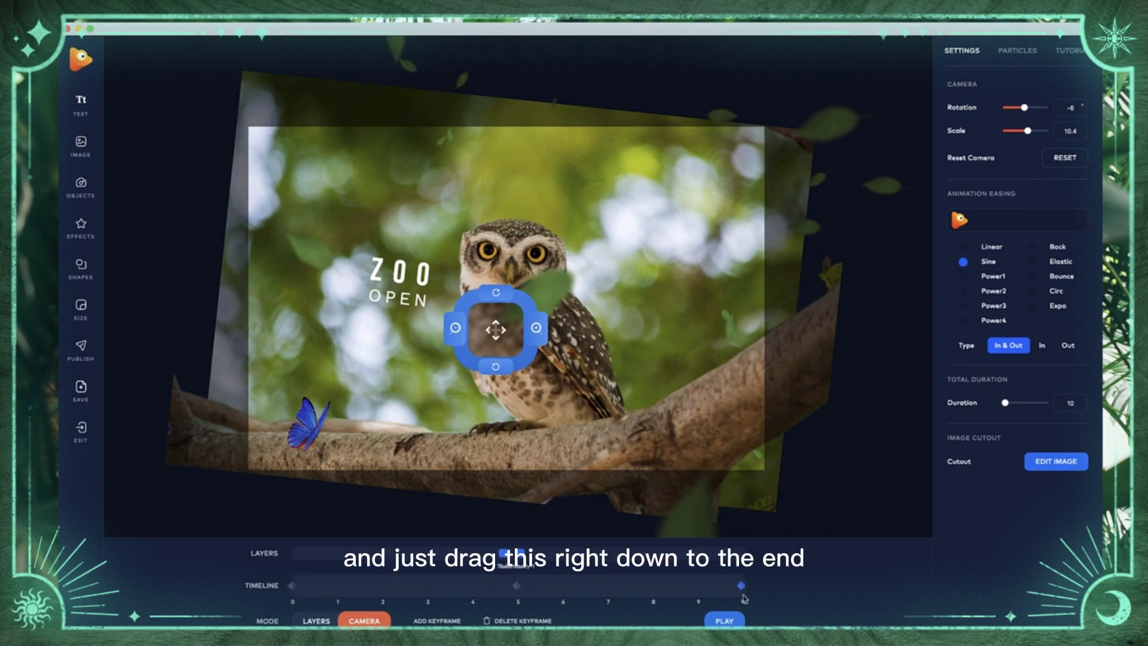
left_click(518, 585)
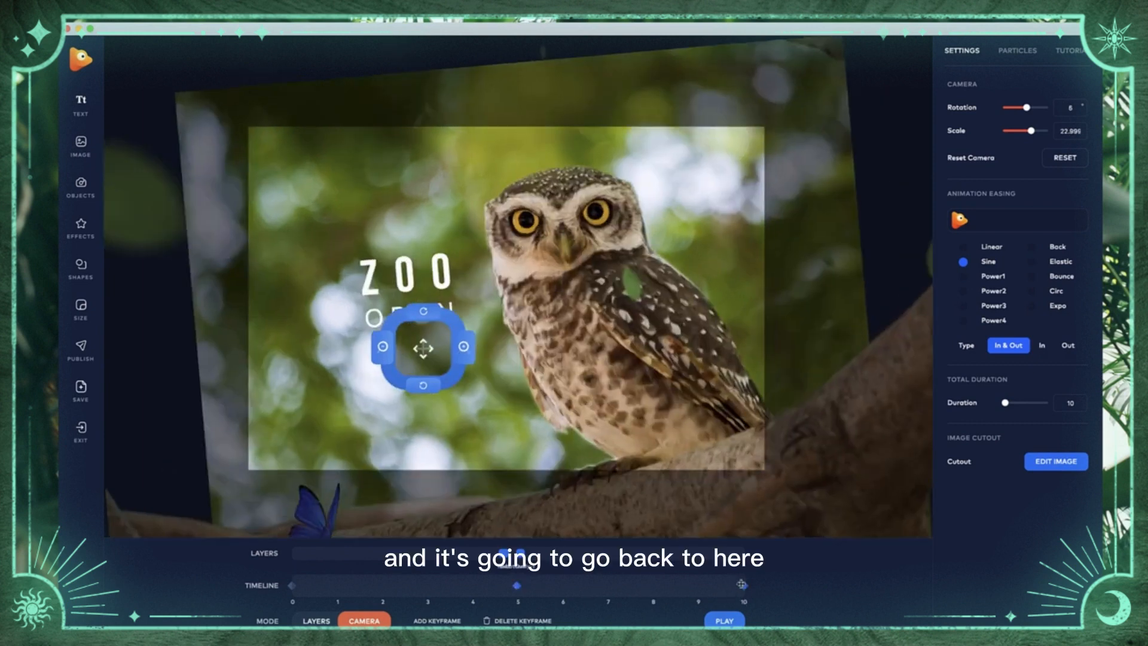
left_click(741, 584)
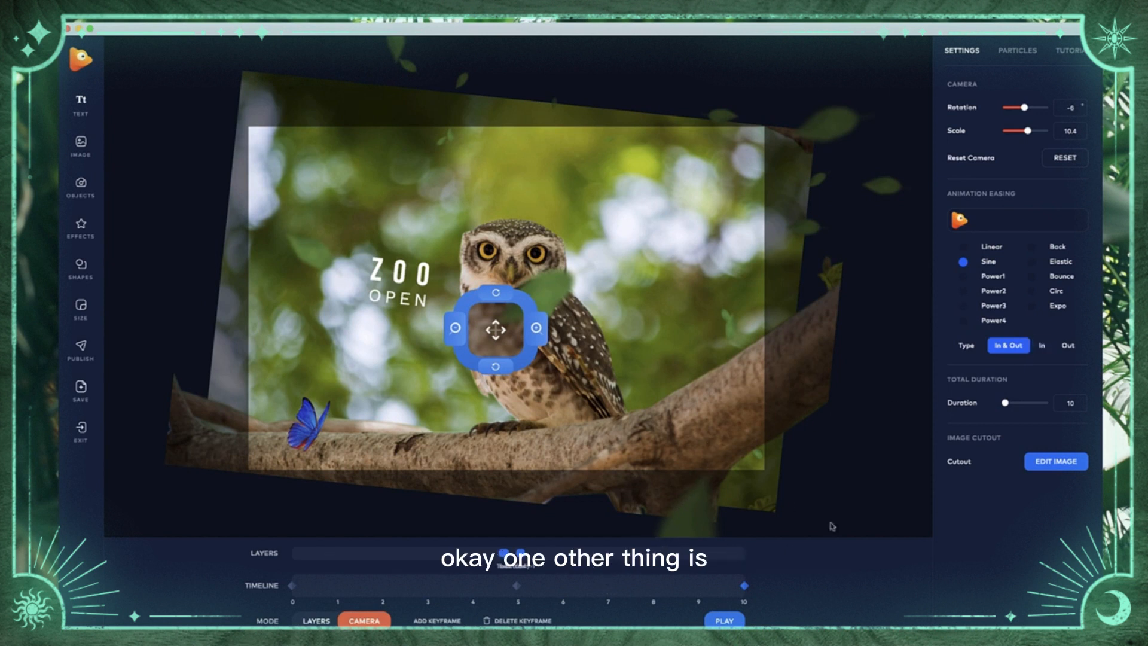
Try Power2, Power4, Bounce and Elastic easing on the 10-second camera keyframe, and set its easing to Power3
left_click(998, 289)
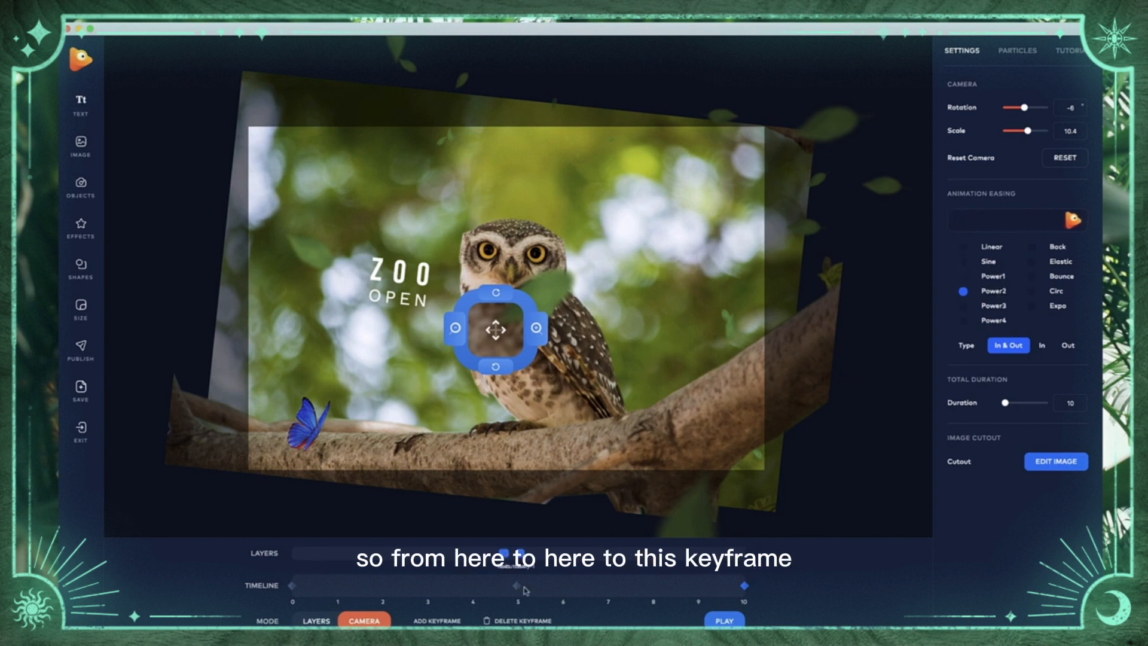
left_click(993, 321)
left_click(1061, 275)
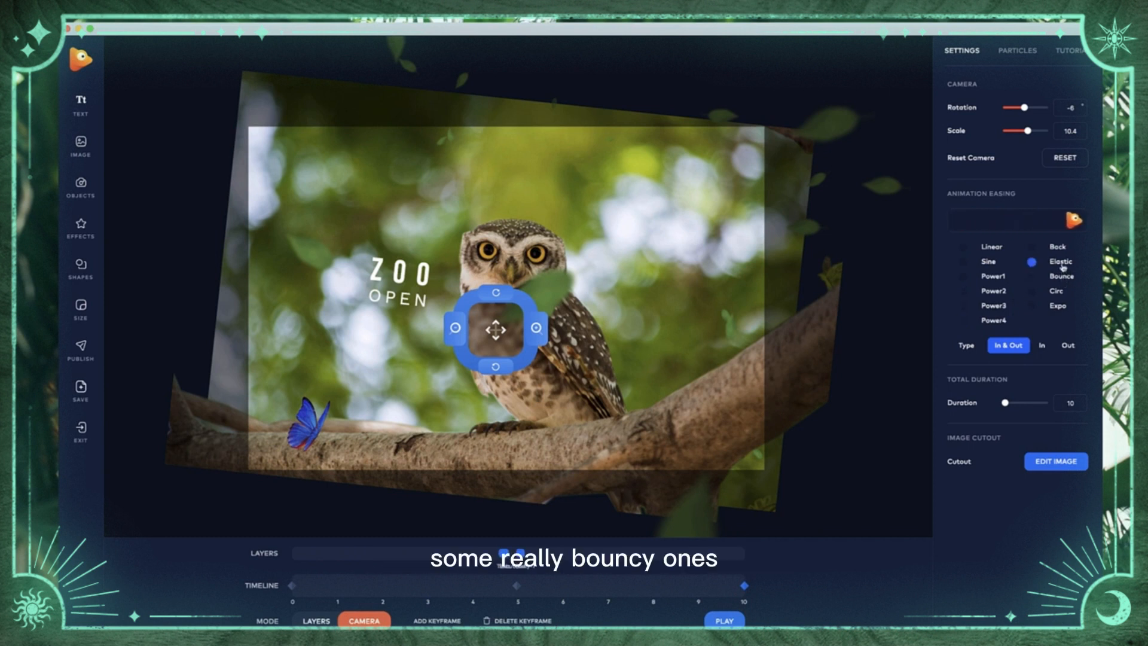
left_click(1062, 267)
left_click(994, 293)
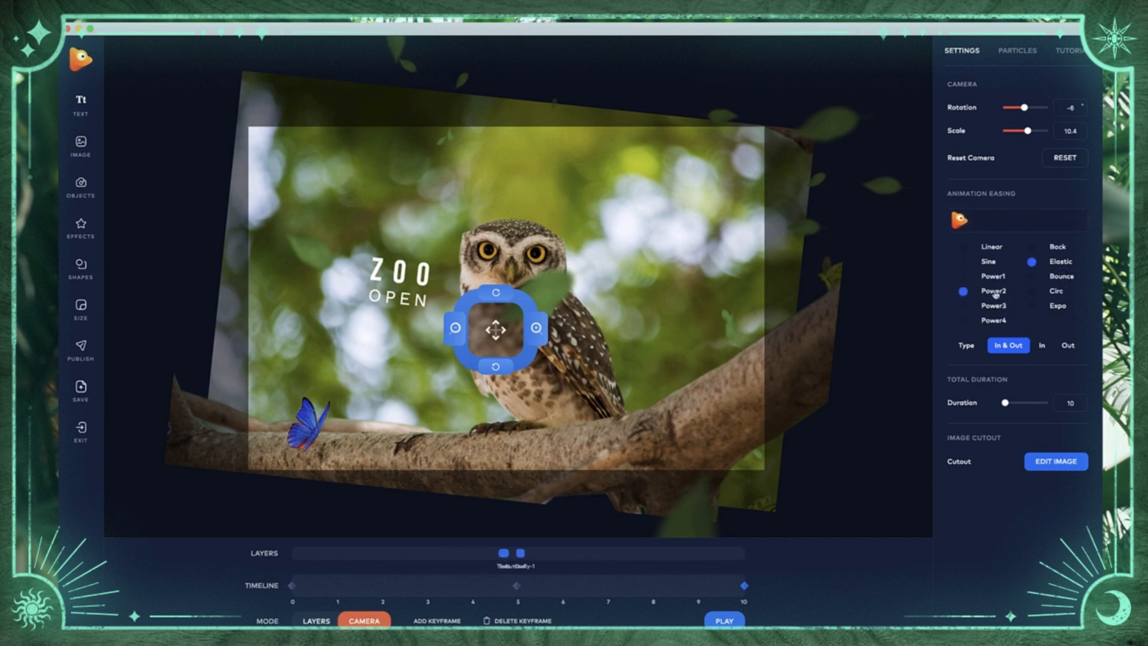
left_click(1001, 306)
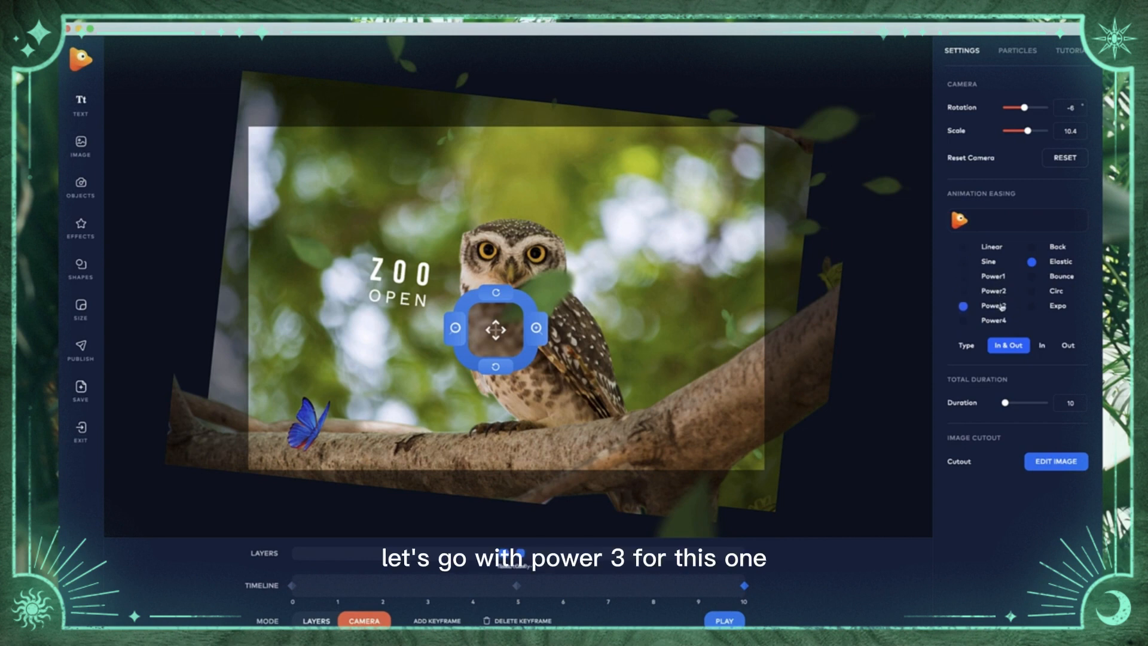
Check the easing of the 5-second camera keyframe, play the full animation preview and stop it
left_click(518, 584)
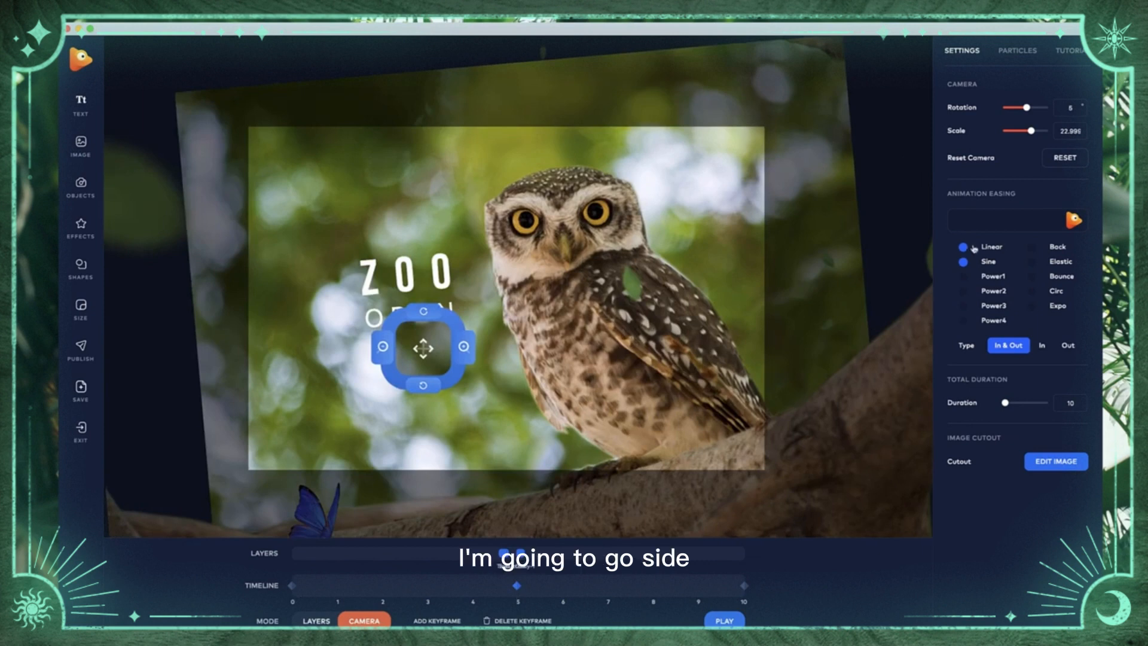
left_click(724, 621)
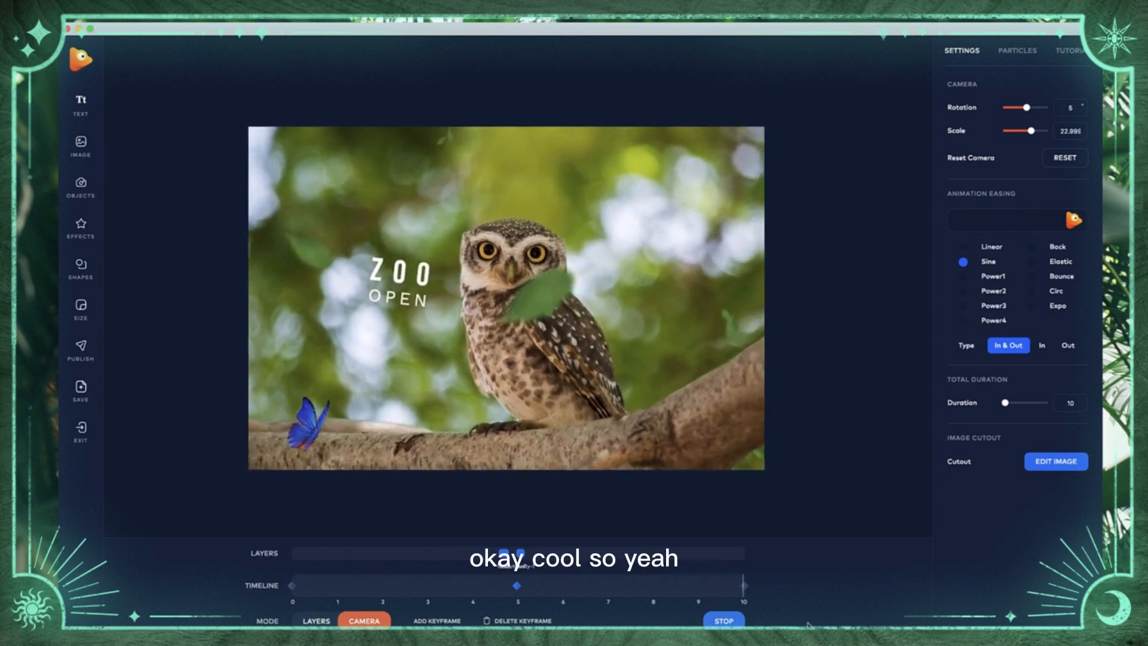
left_click(743, 621)
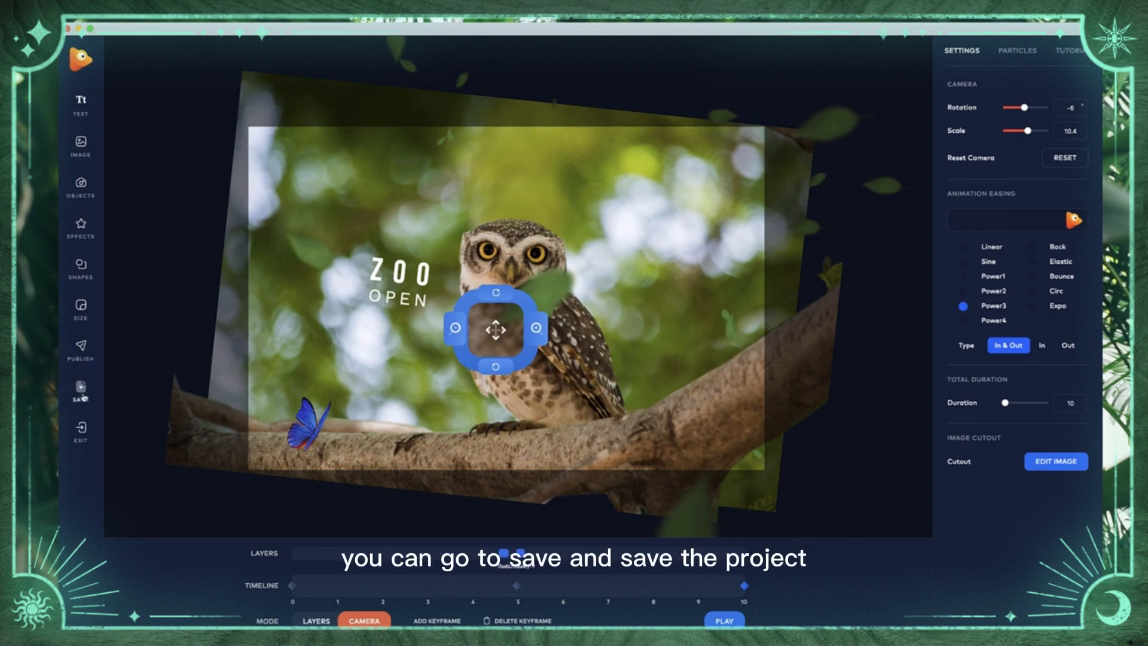
Open the publishing options for the owl project
left_click(89, 349)
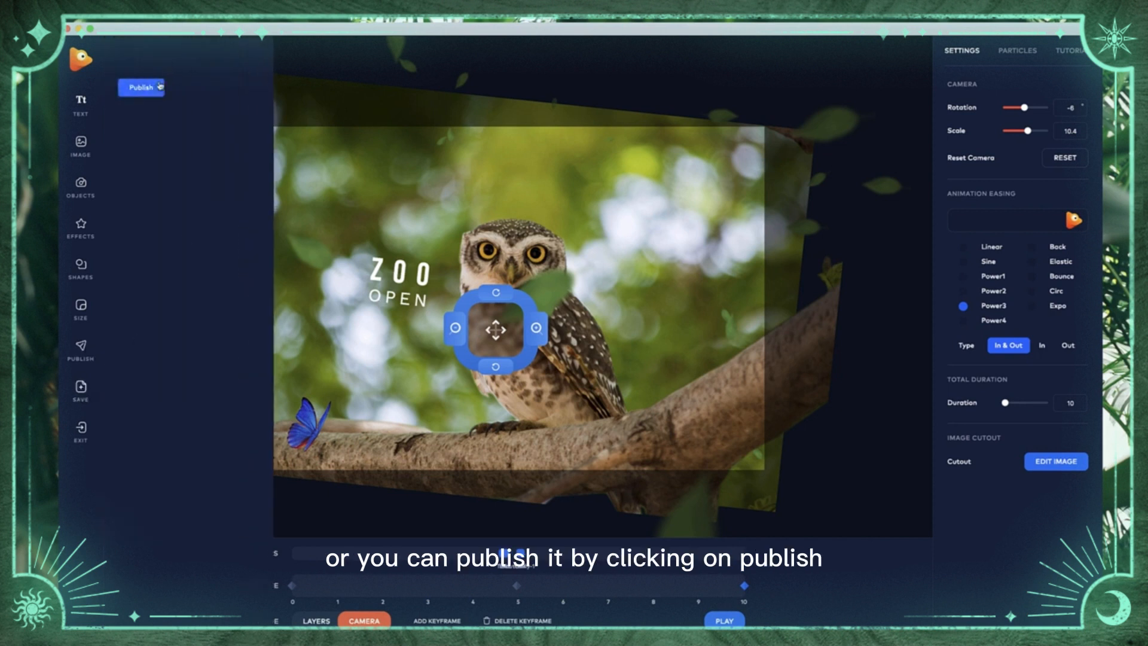